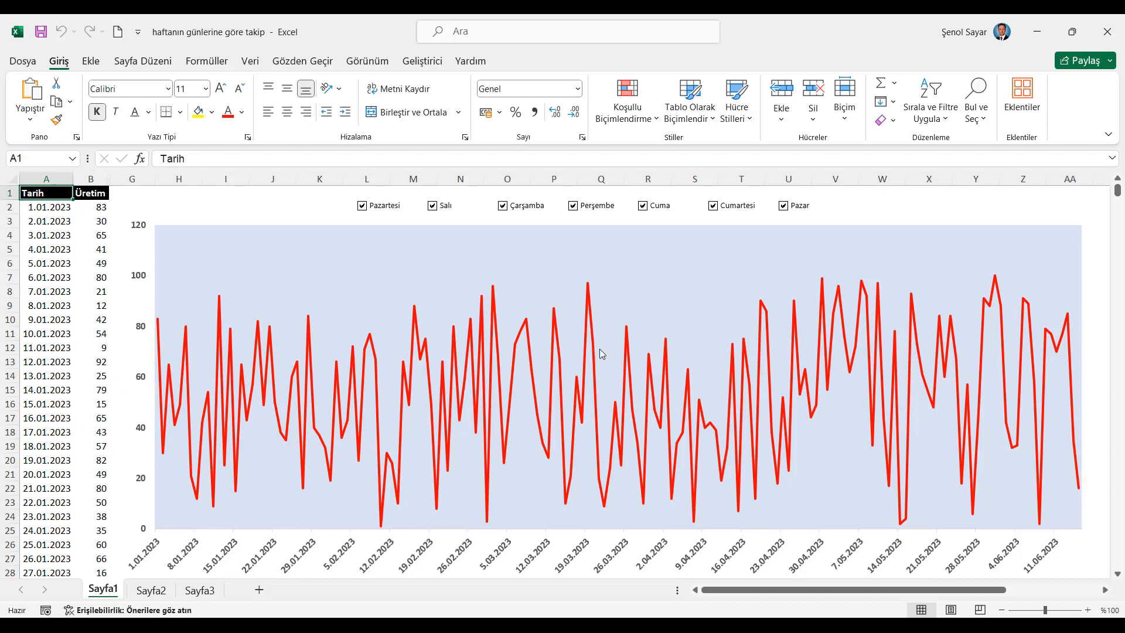
# Clear the Cumartesi and Pazar check boxes above the chart to remove weekend shading
pyautogui.moveTo(621, 369)
pyautogui.moveTo(705, 258)
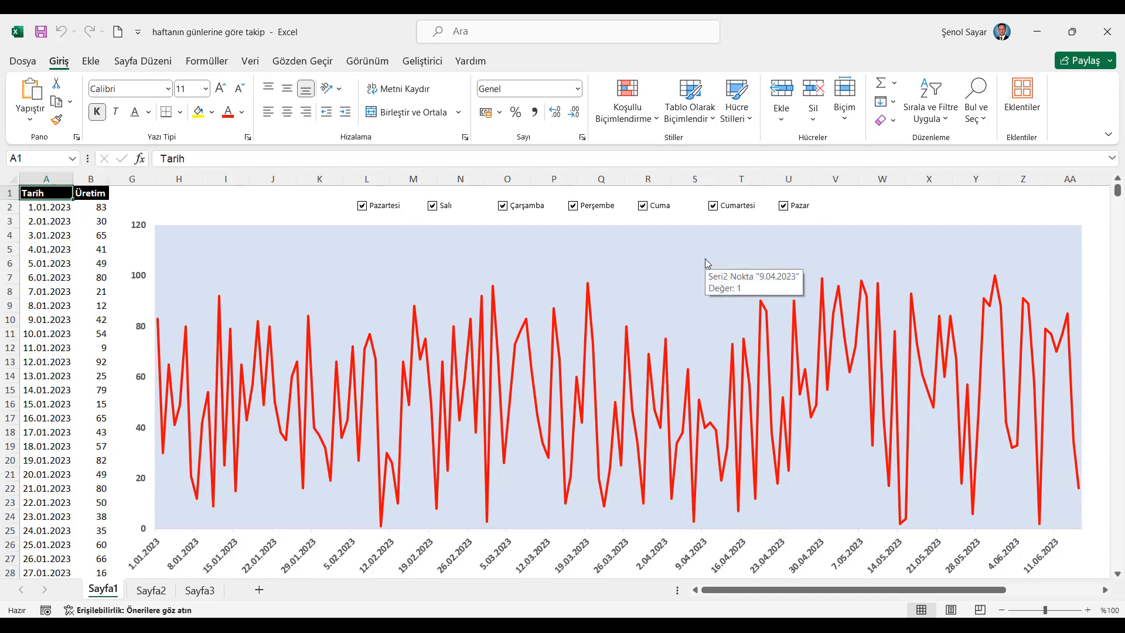
pyautogui.click(715, 206)
pyautogui.click(782, 206)
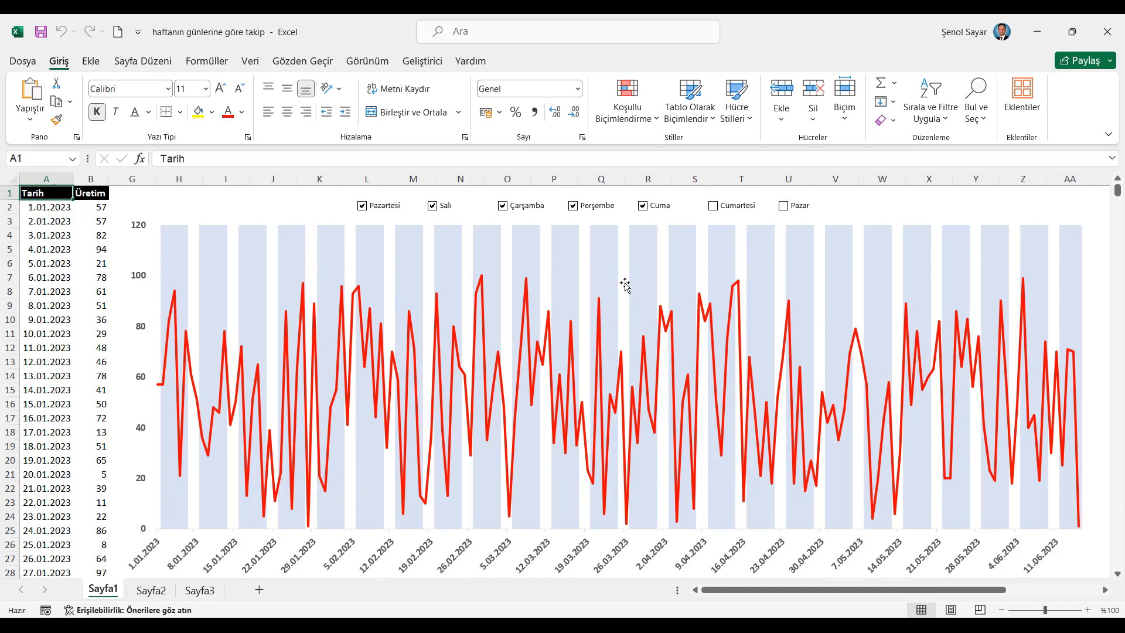
# Clear the Çarşamba, Salı, Pazartesi and Perşembe check boxes so only Cuma is highlighted
pyautogui.moveTo(621, 322)
pyautogui.click(507, 212)
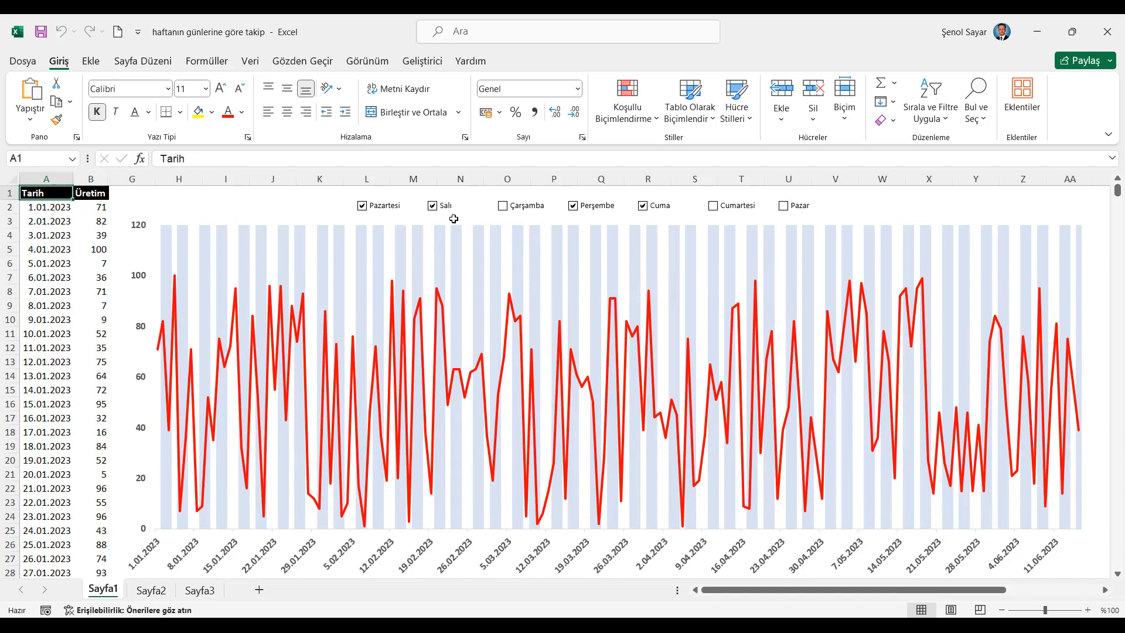
pyautogui.click(432, 206)
pyautogui.click(362, 205)
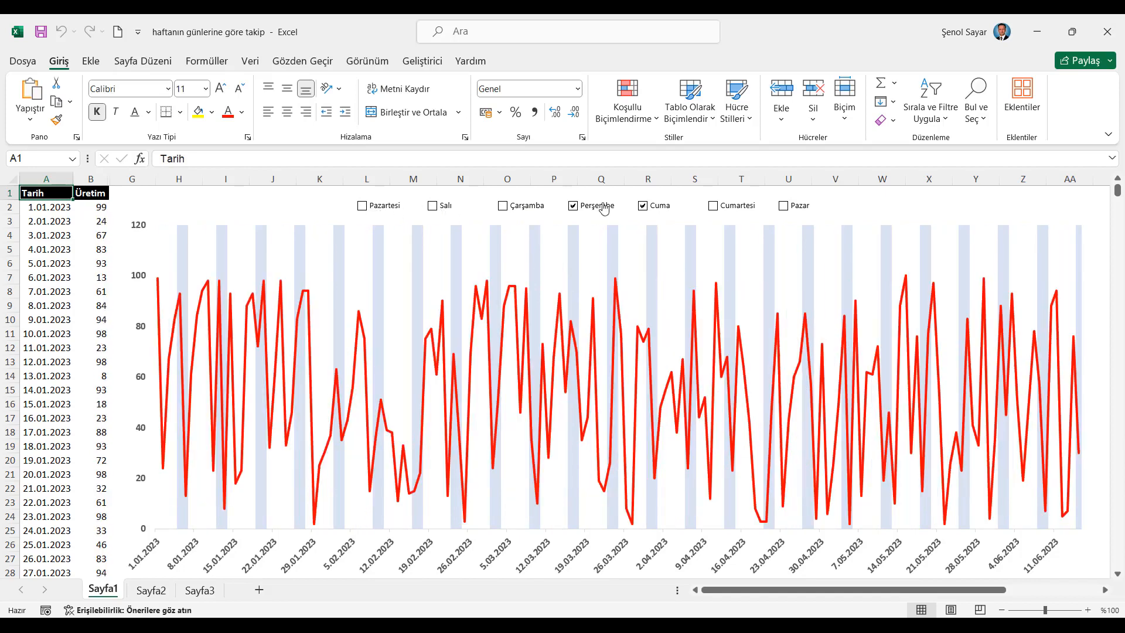
pyautogui.click(573, 205)
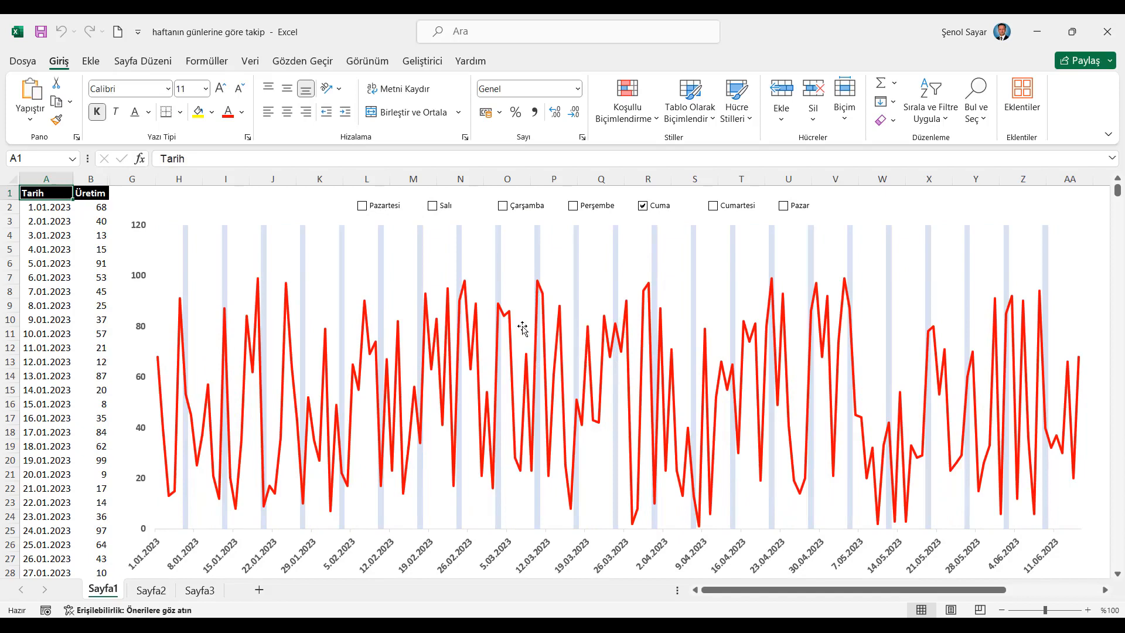
# Turn the Perşembe, Çarşamba, Salı and Pazartesi check boxes back on
pyautogui.click(574, 206)
pyautogui.click(503, 206)
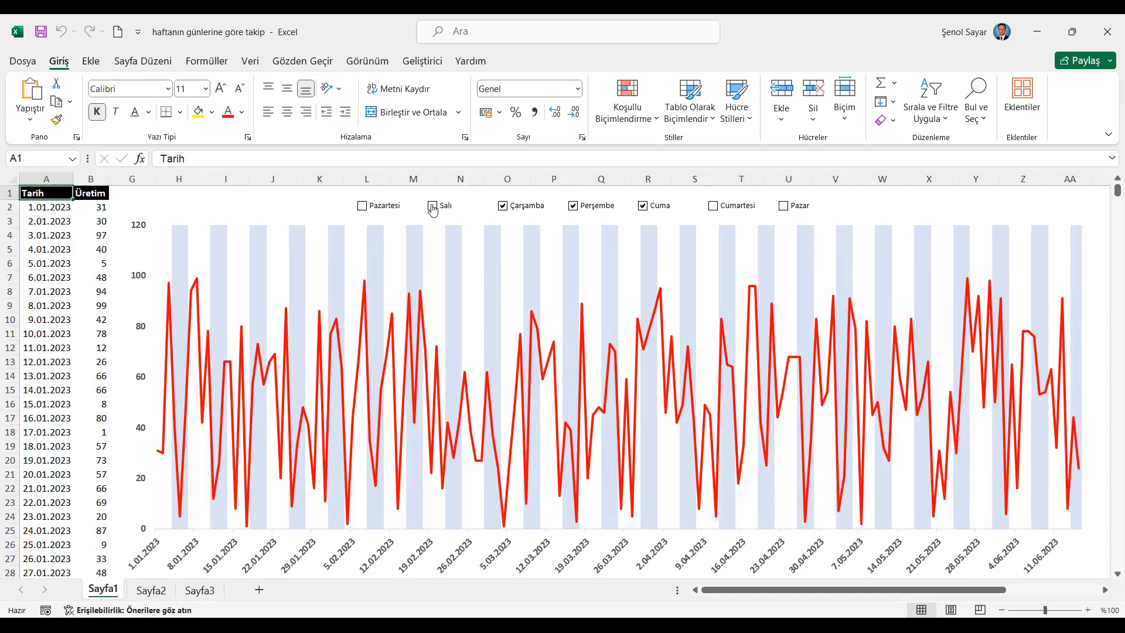
pyautogui.click(433, 206)
pyautogui.click(362, 206)
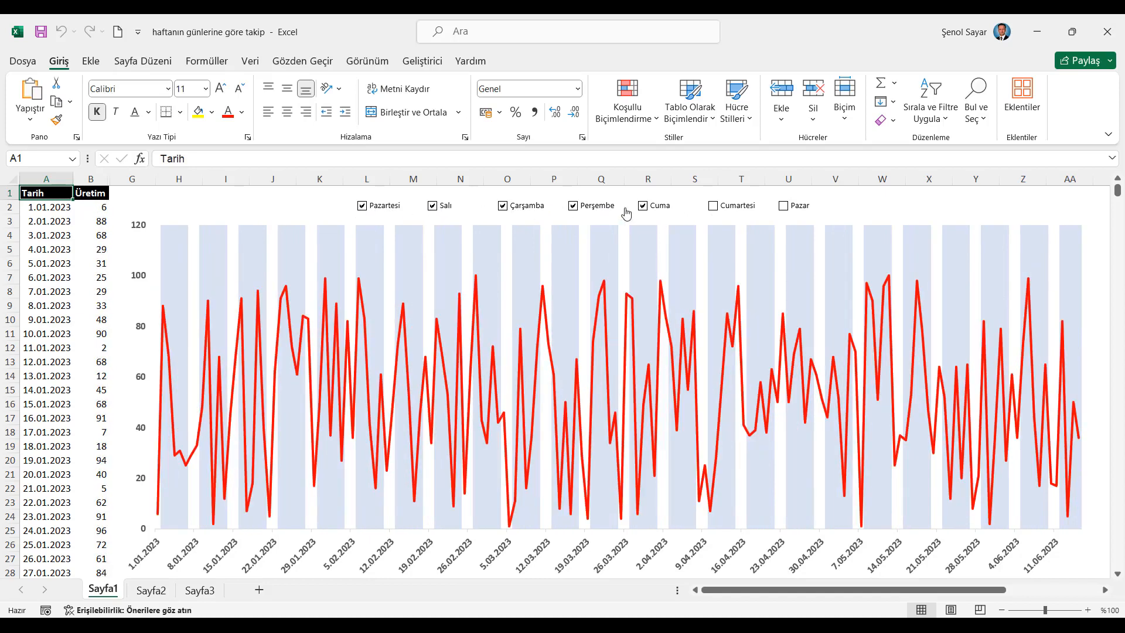
# Switch the highlighting from weekdays to the weekend by clearing Pazartesi through Cuma and selecting Cumartesi and Pazar
pyautogui.click(374, 206)
pyautogui.click(433, 206)
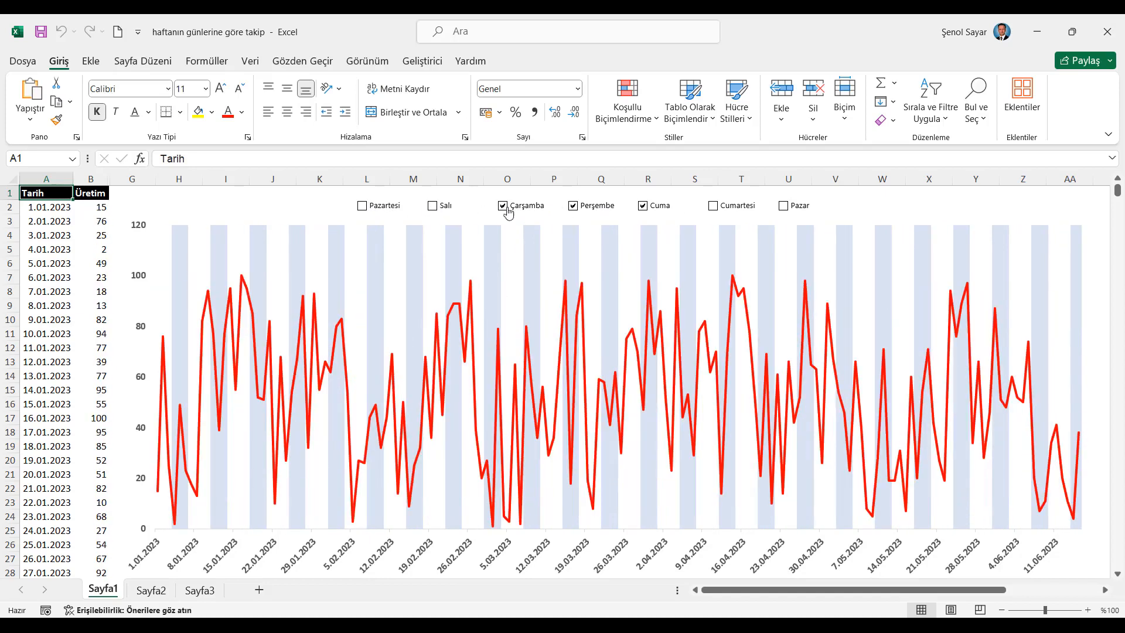
pyautogui.click(505, 209)
pyautogui.click(572, 208)
pyautogui.click(645, 209)
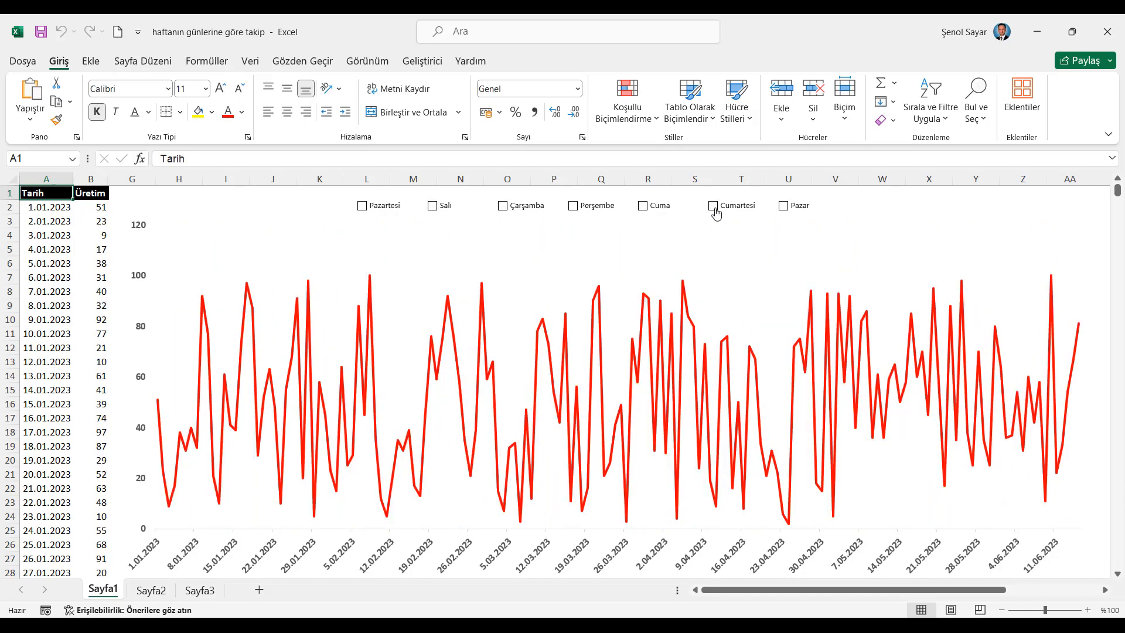
pyautogui.click(714, 206)
pyautogui.click(785, 206)
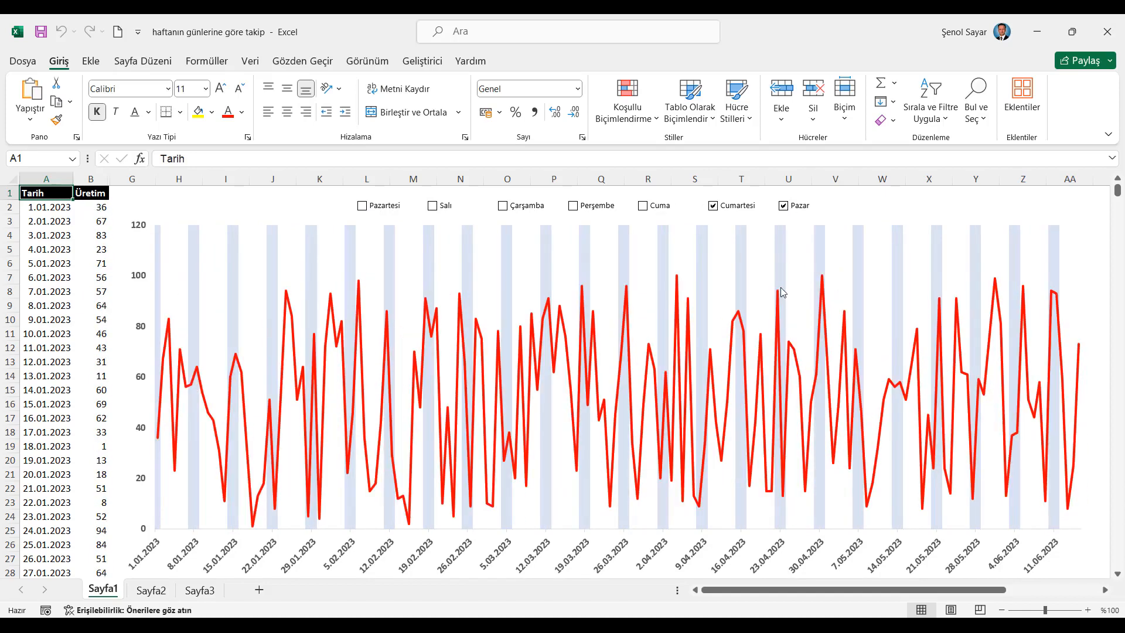
# Select the Cuma, Perşembe, Çarşamba, Salı and Pazartesi check boxes so every day is highlighted
pyautogui.click(644, 207)
pyautogui.click(580, 209)
pyautogui.click(505, 209)
pyautogui.click(435, 208)
pyautogui.click(364, 207)
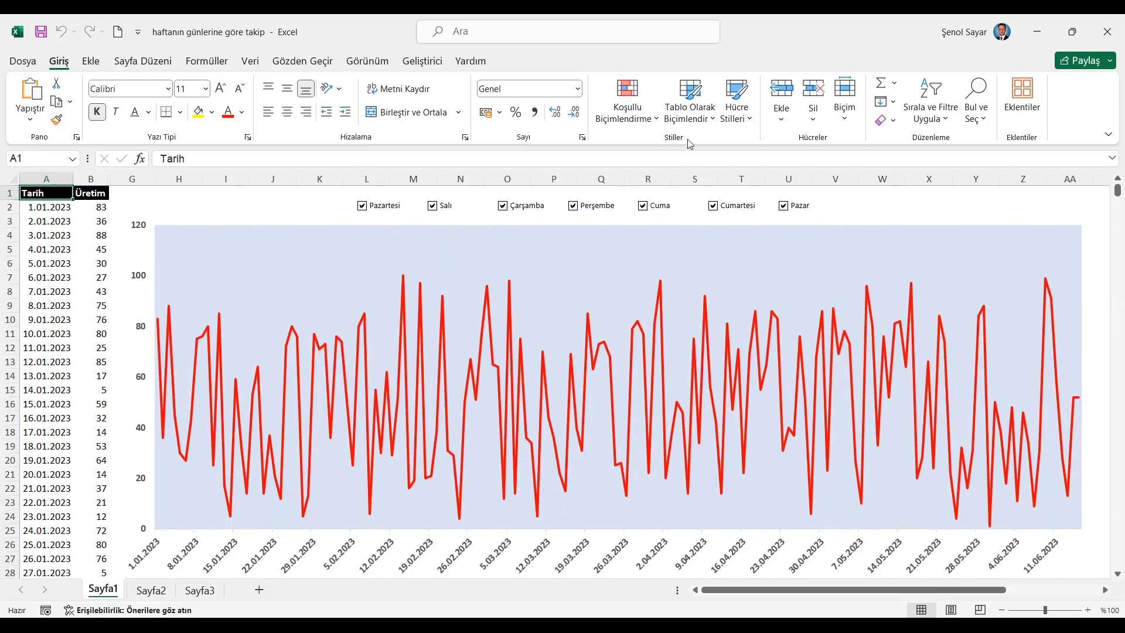
# Copy columns A and B of Sayfa1 and paste them as values only at cell A1 of Sayfa2
pyautogui.moveTo(44, 180); pyautogui.dragTo(91, 178)
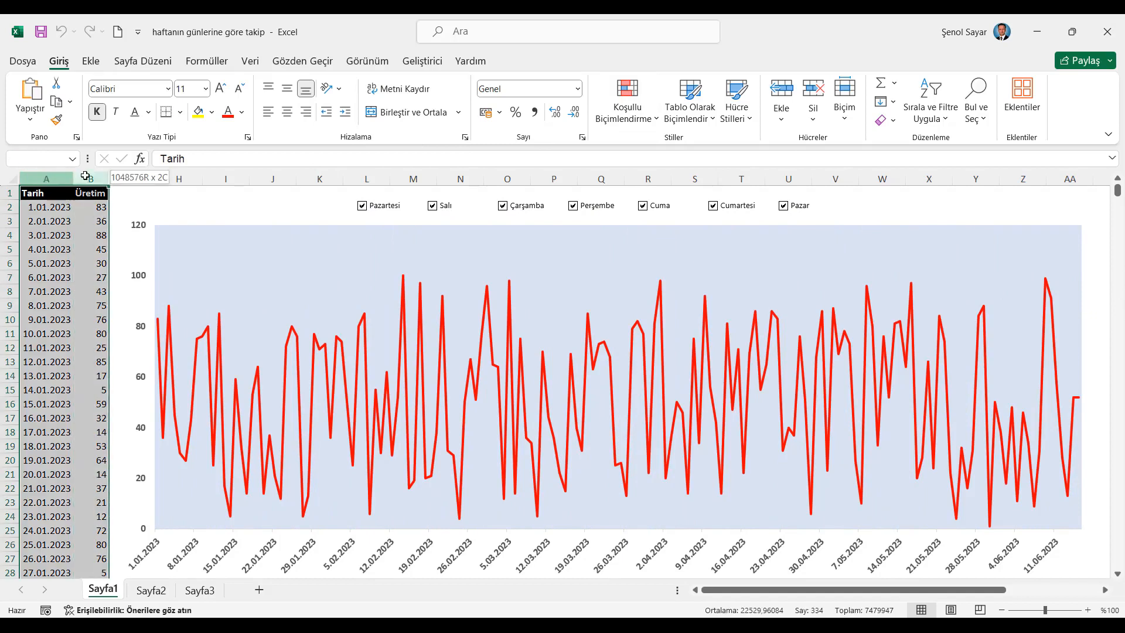
pyautogui.click(56, 101)
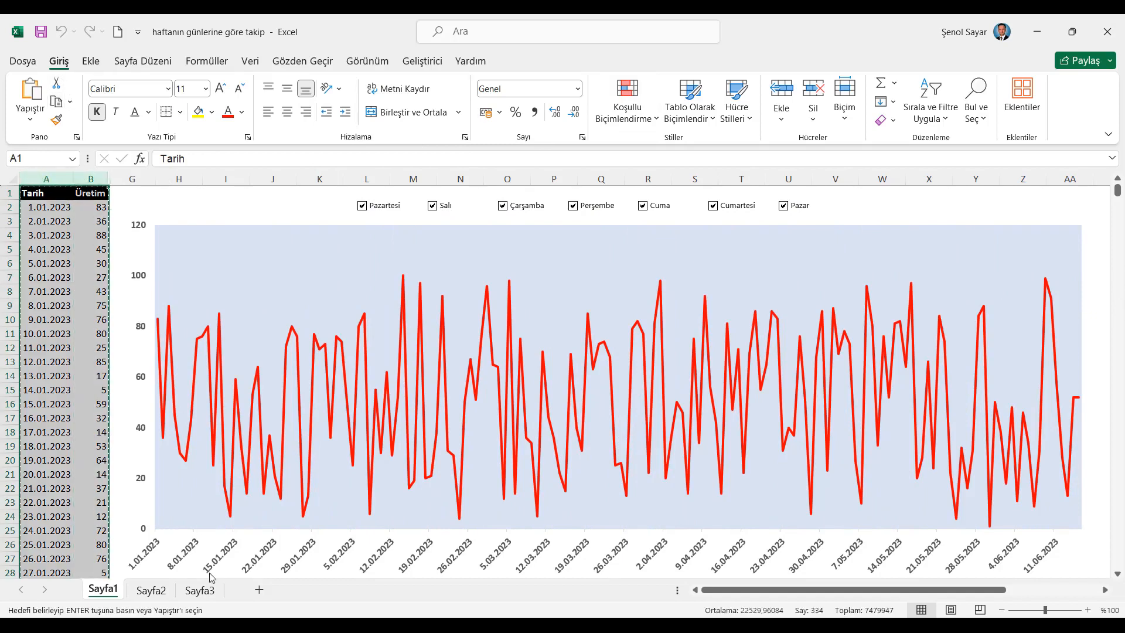
pyautogui.click(151, 590)
pyautogui.rightClick(32, 193)
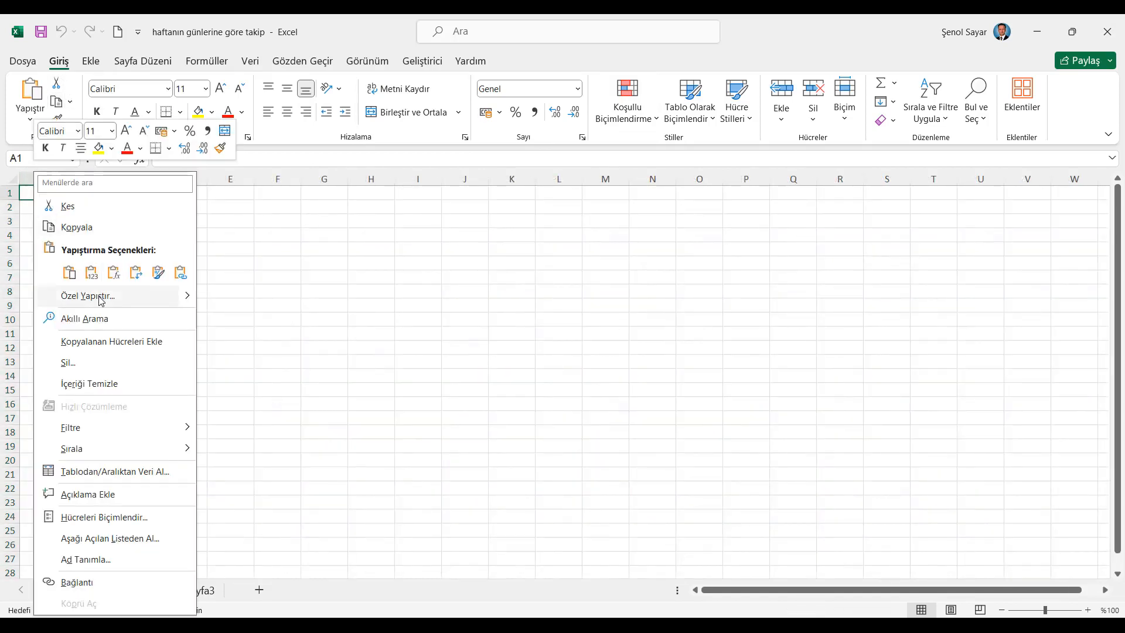
pyautogui.click(82, 296)
pyautogui.click(47, 269)
pyautogui.click(240, 417)
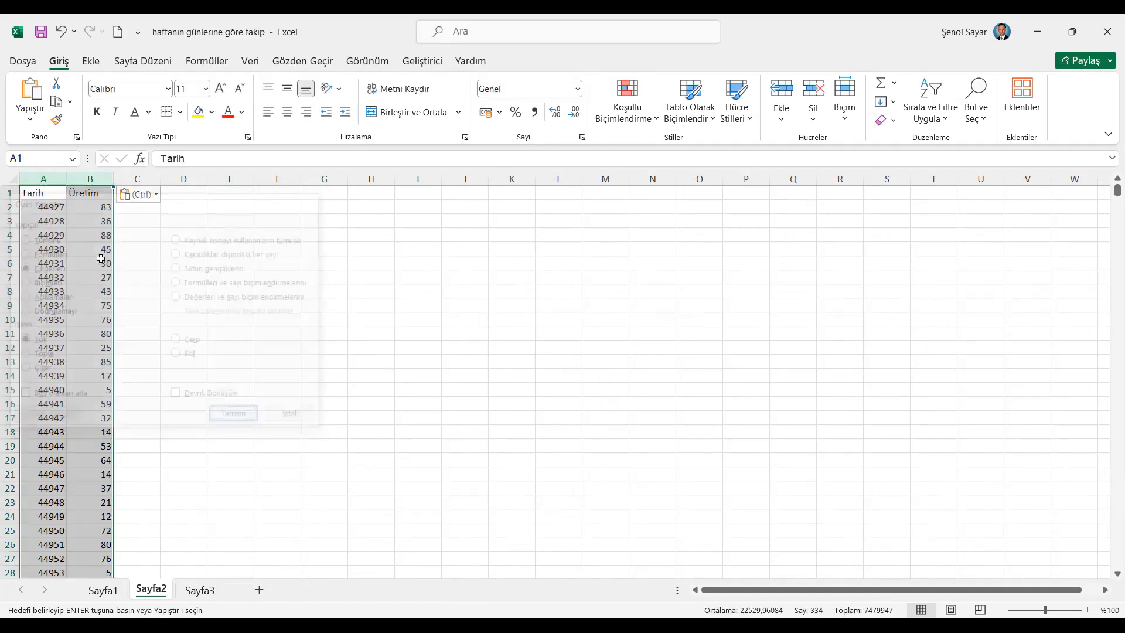
# Paste the copied columns' formats onto the Tarih and Üretim data in Sayfa2, and end copy mode with A1 selected
pyautogui.rightClick(47, 198)
pyautogui.click(114, 320)
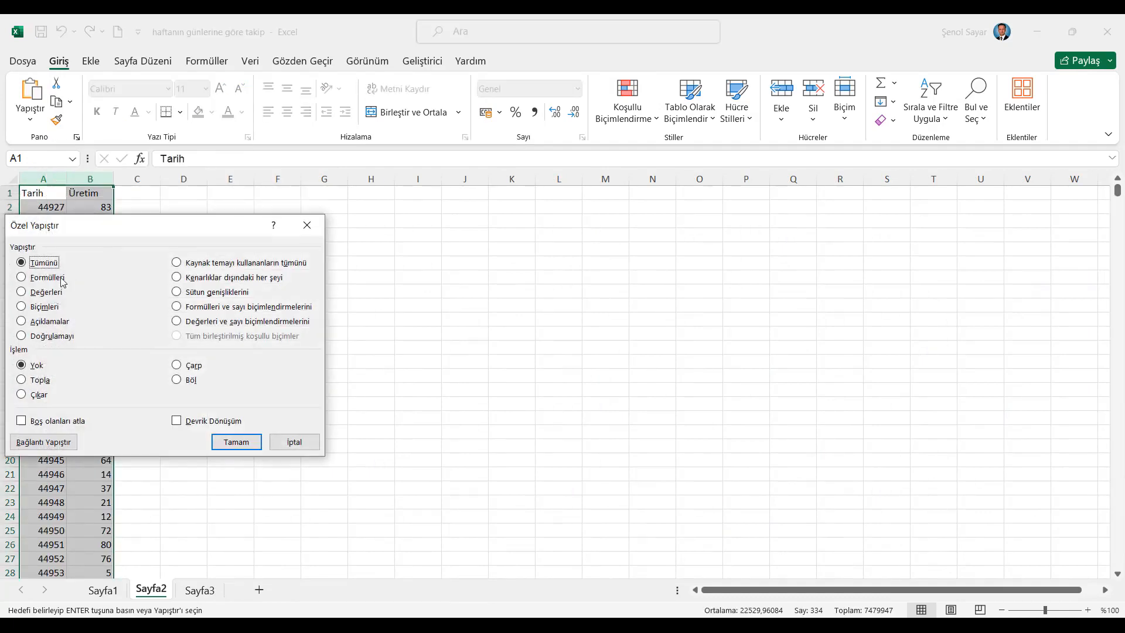
pyautogui.click(44, 307)
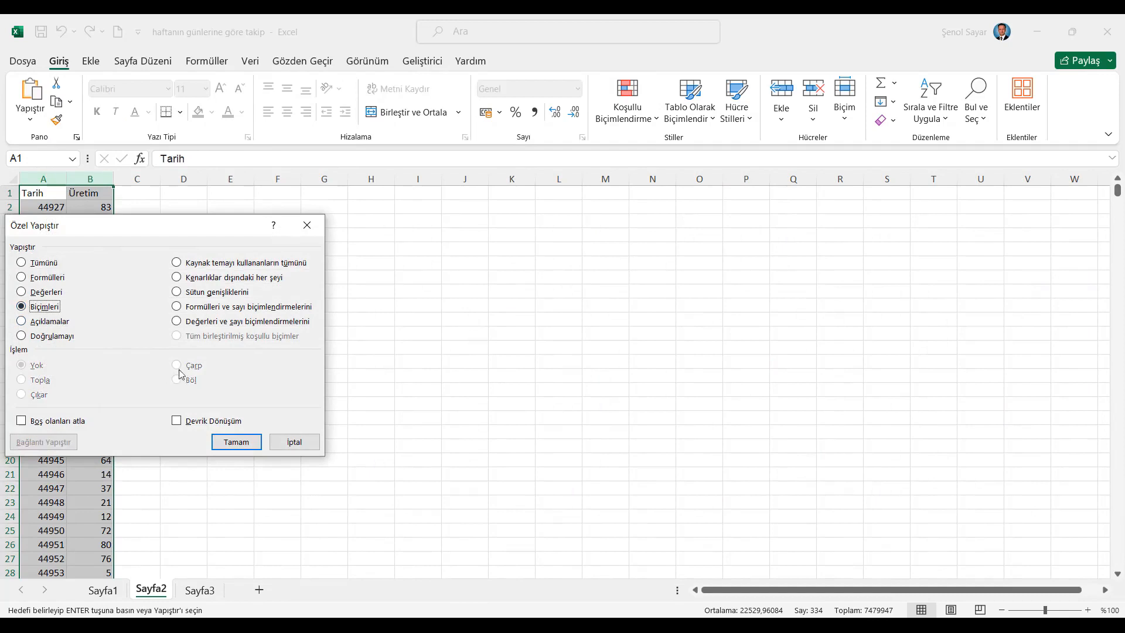
pyautogui.click(236, 441)
pyautogui.click(13, 180)
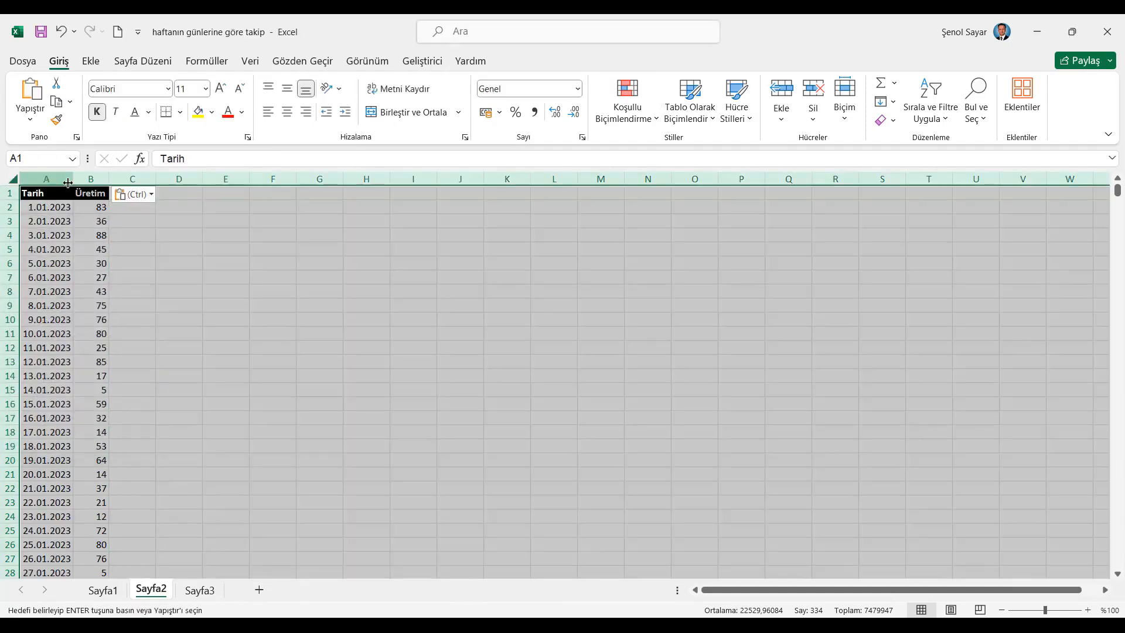
pyautogui.click(50, 193)
pyautogui.press('Escape')
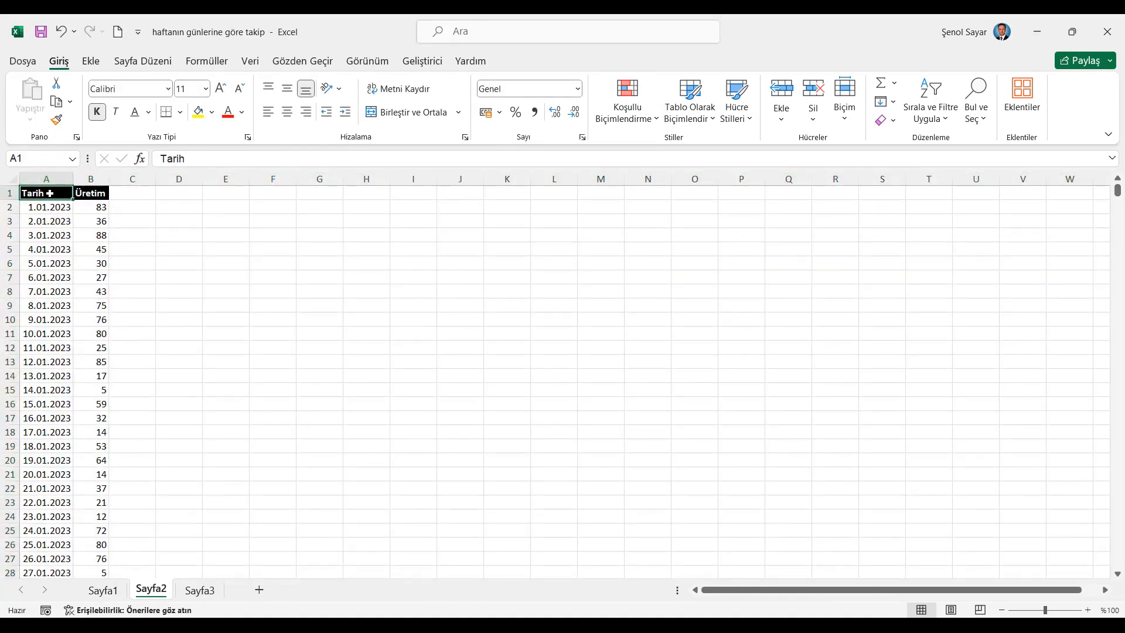
# Insert a basic 2-D line chart from the Tarih and Üretim data
pyautogui.click(90, 62)
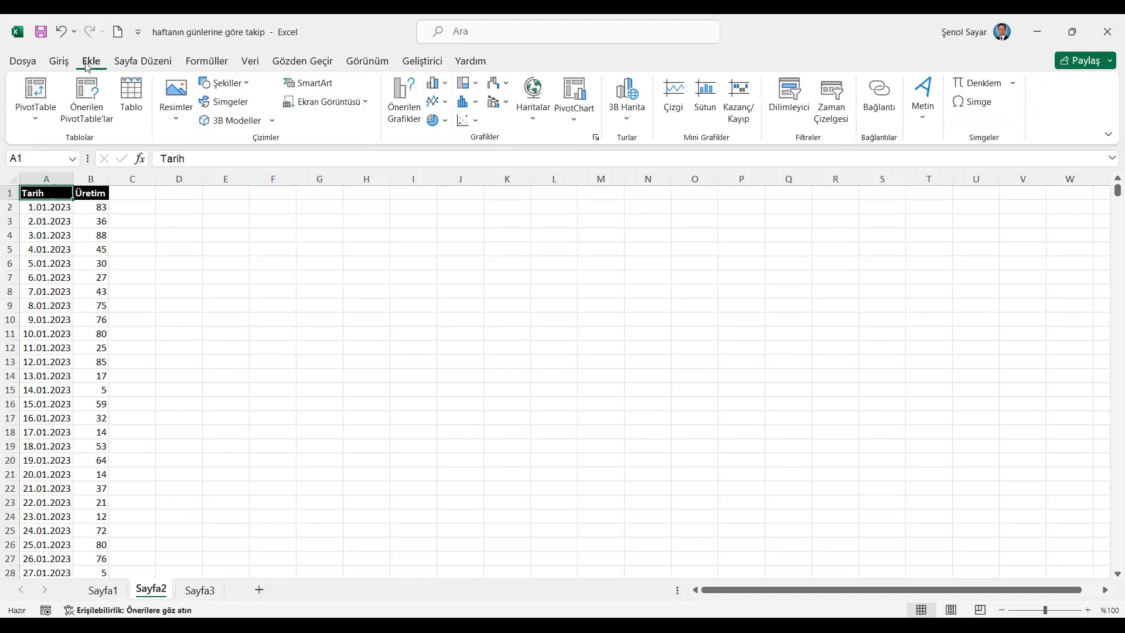
pyautogui.click(446, 105)
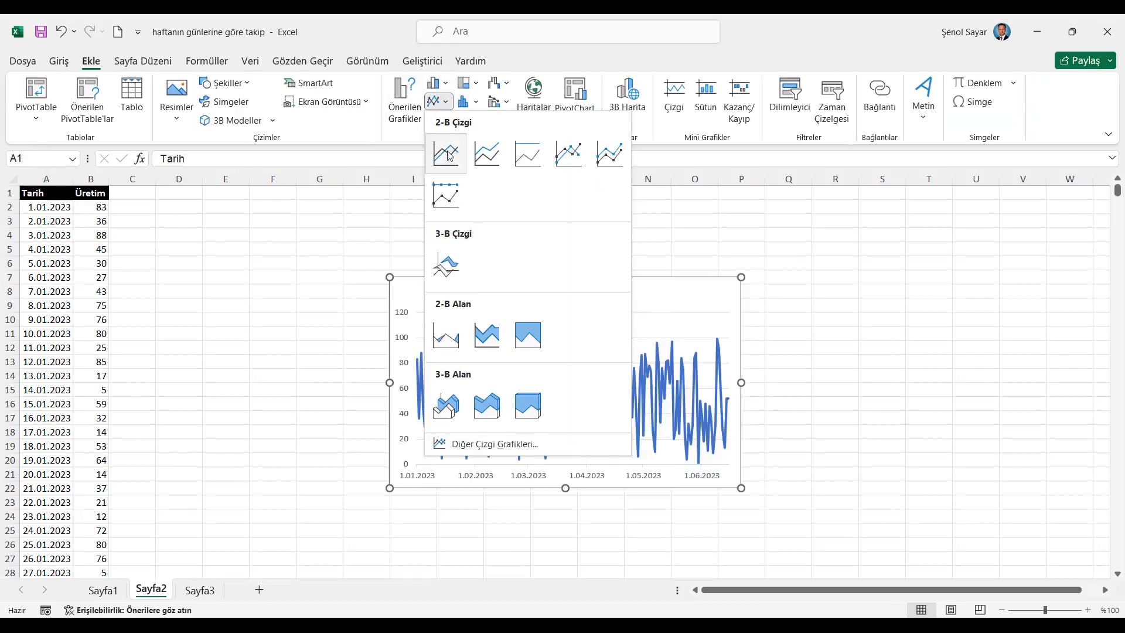
pyautogui.click(446, 154)
# Move and enlarge the line chart beside the data so it spans about columns E to W and rows 2 to 26
pyautogui.moveTo(427, 284); pyautogui.dragTo(288, 223)
pyautogui.moveTo(601, 428); pyautogui.dragTo(1014, 534)
pyautogui.moveTo(866, 221); pyautogui.dragTo(784, 210)
pyautogui.moveTo(931, 522); pyautogui.dragTo(1012, 548)
pyautogui.moveTo(795, 205); pyautogui.dragTo(863, 209)
pyautogui.moveTo(1037, 208); pyautogui.dragTo(1020, 205)
# Remove the title from the line chart
pyautogui.click(1084, 214)
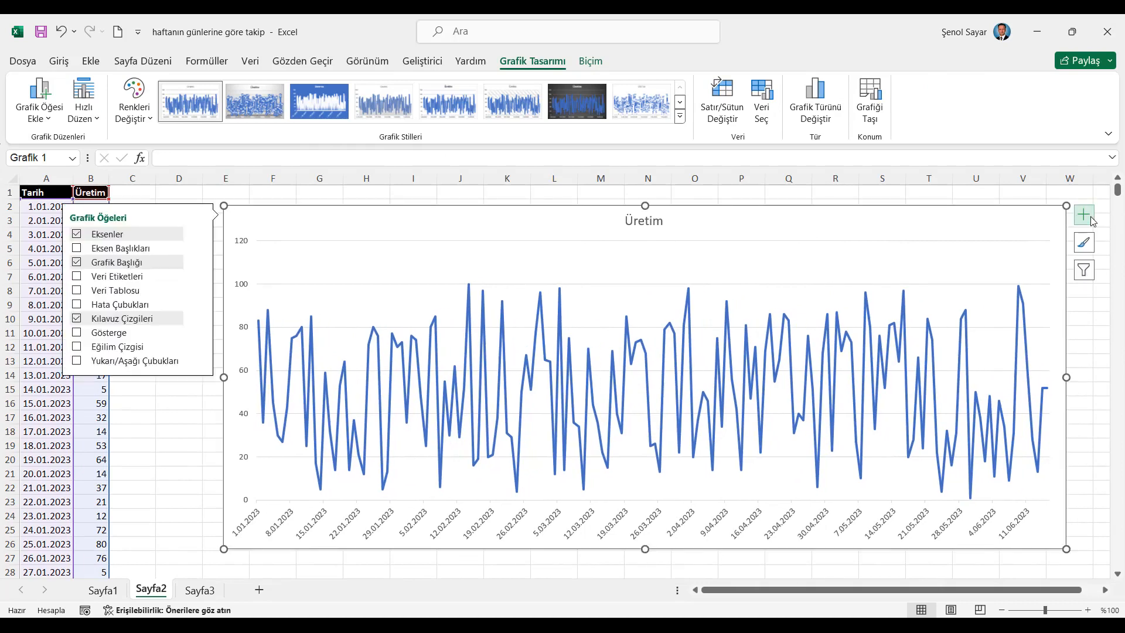
pyautogui.click(79, 263)
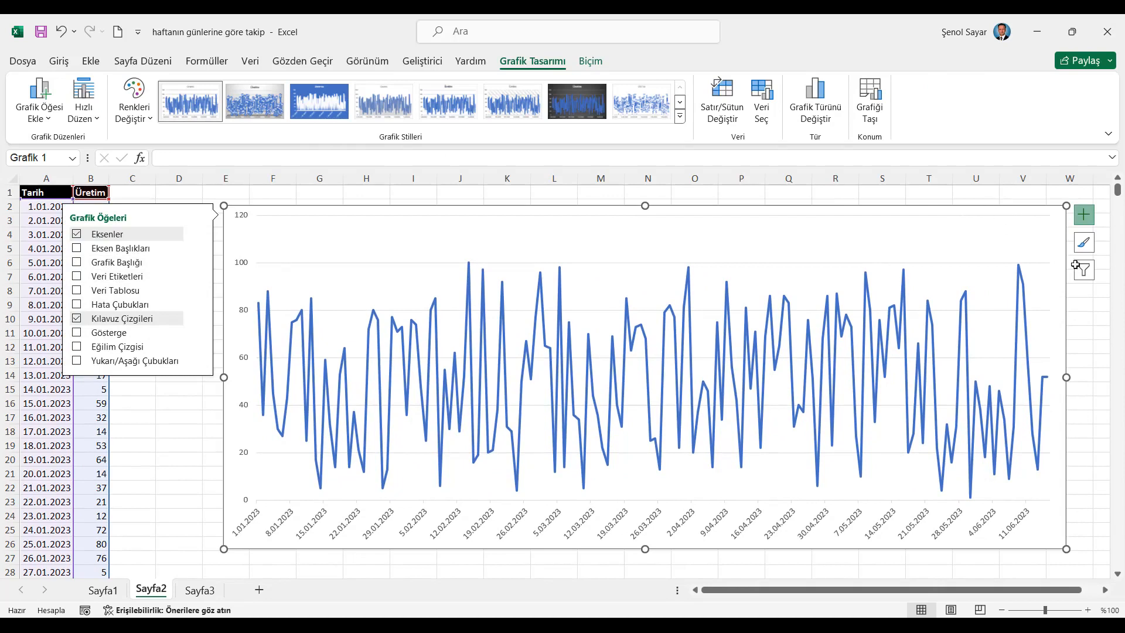
pyautogui.click(1102, 318)
# Enlarge and reposition the chart down to about row 27, and lower its upper edge to about row 4
pyautogui.click(1006, 218)
pyautogui.moveTo(1003, 211); pyautogui.dragTo(1012, 207)
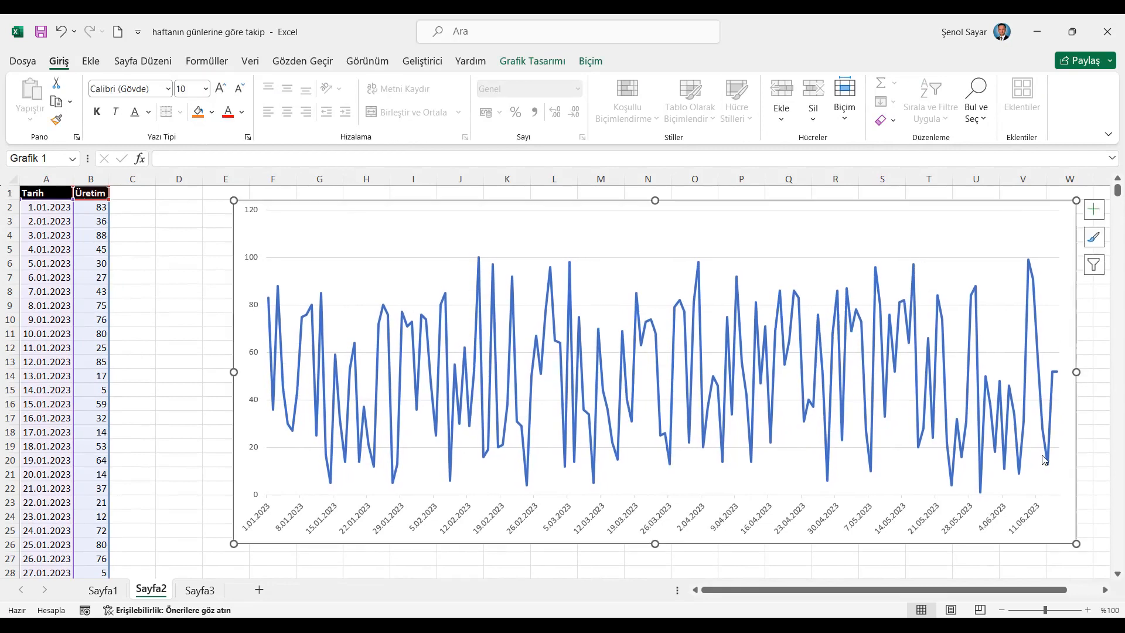
pyautogui.moveTo(1076, 544); pyautogui.dragTo(1091, 563)
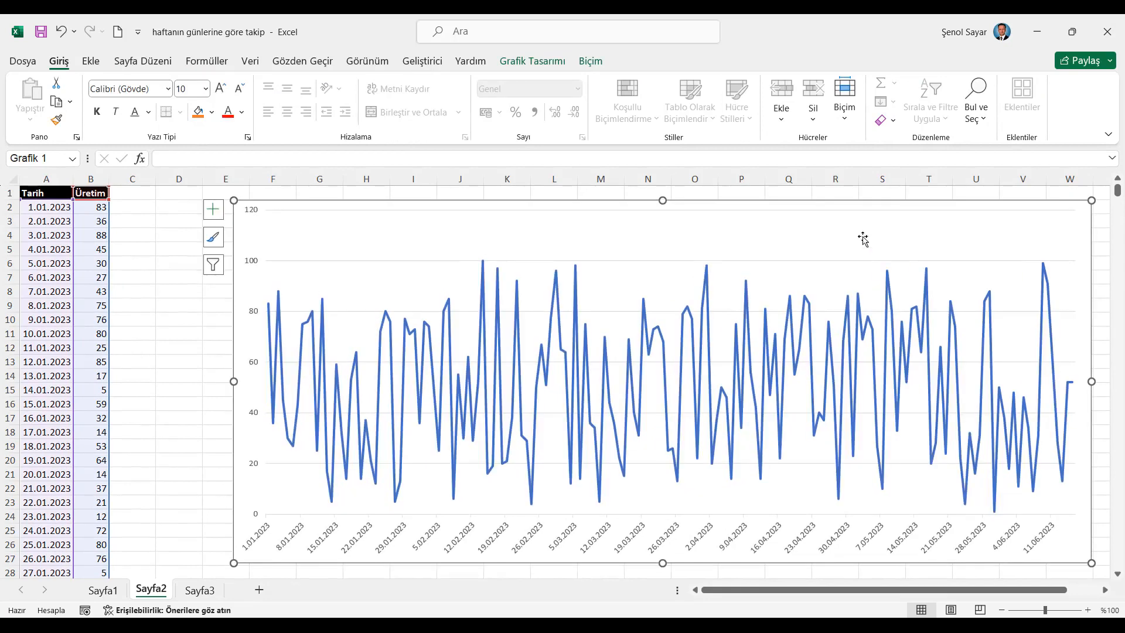
pyautogui.moveTo(800, 200); pyautogui.dragTo(797, 196)
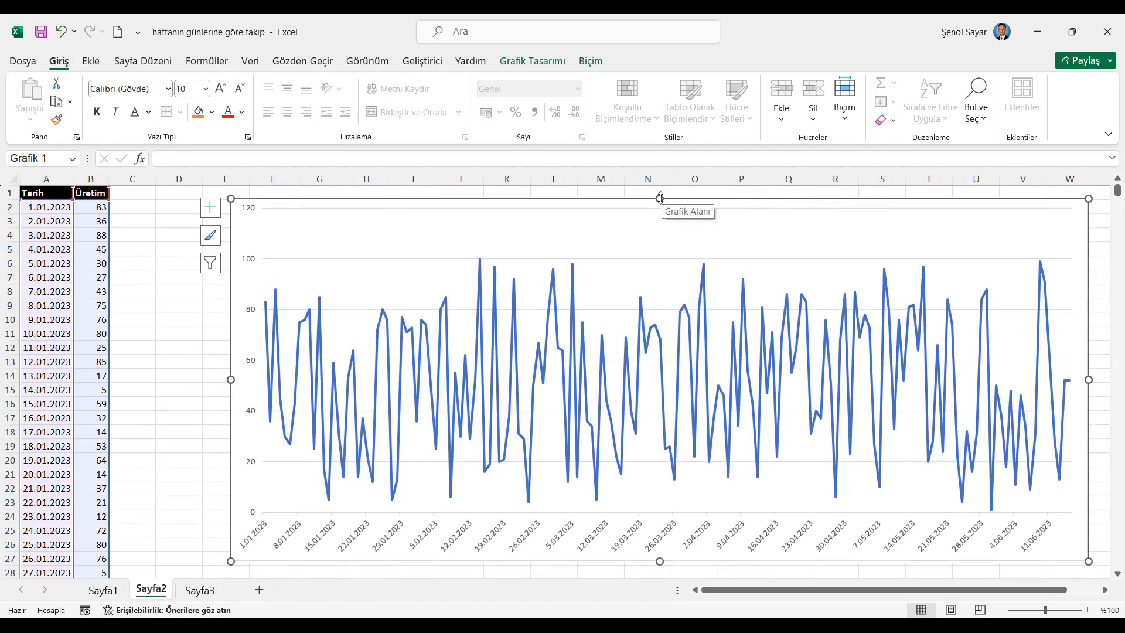
pyautogui.moveTo(661, 202); pyautogui.dragTo(662, 234)
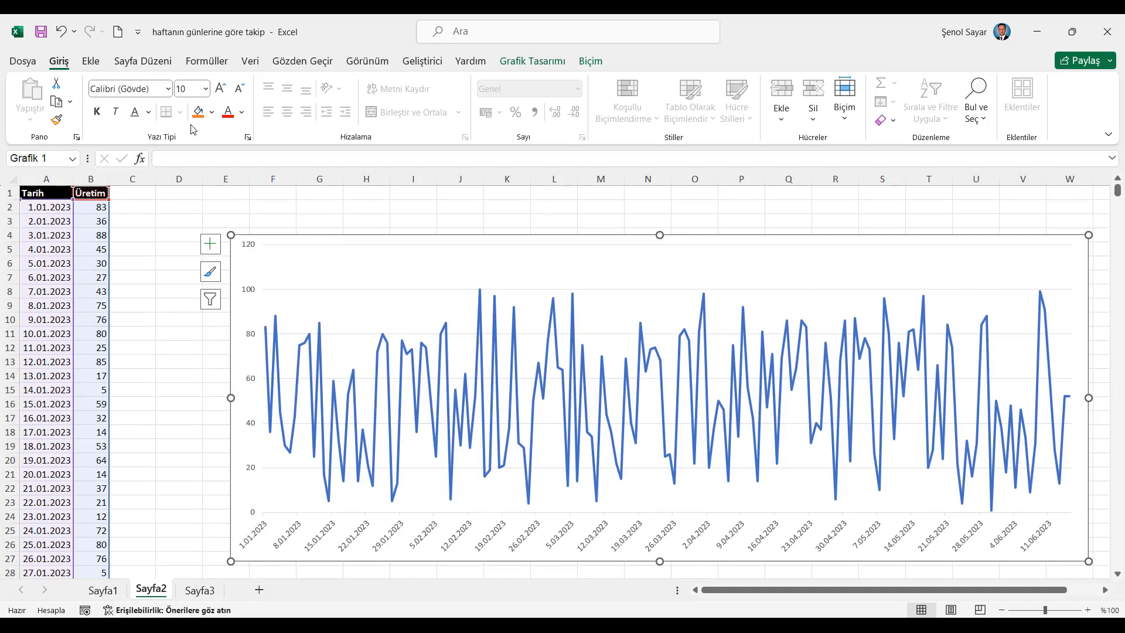
# Check in the ribbon customization options whether Geliştirici is enabled among the main tabs
pyautogui.click(423, 62)
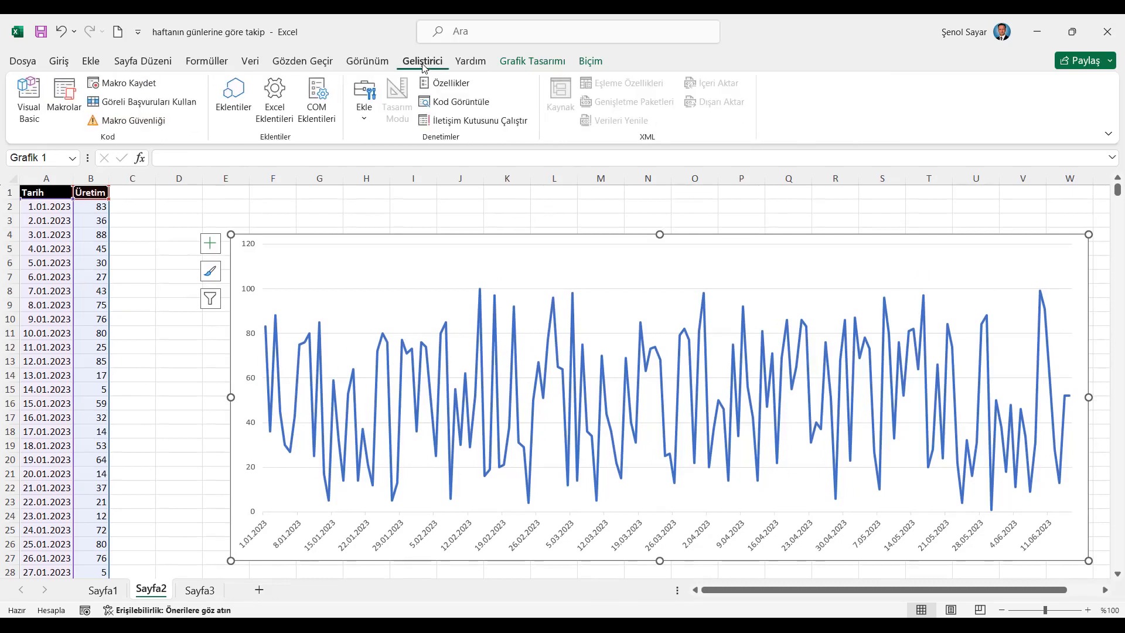
pyautogui.click(364, 115)
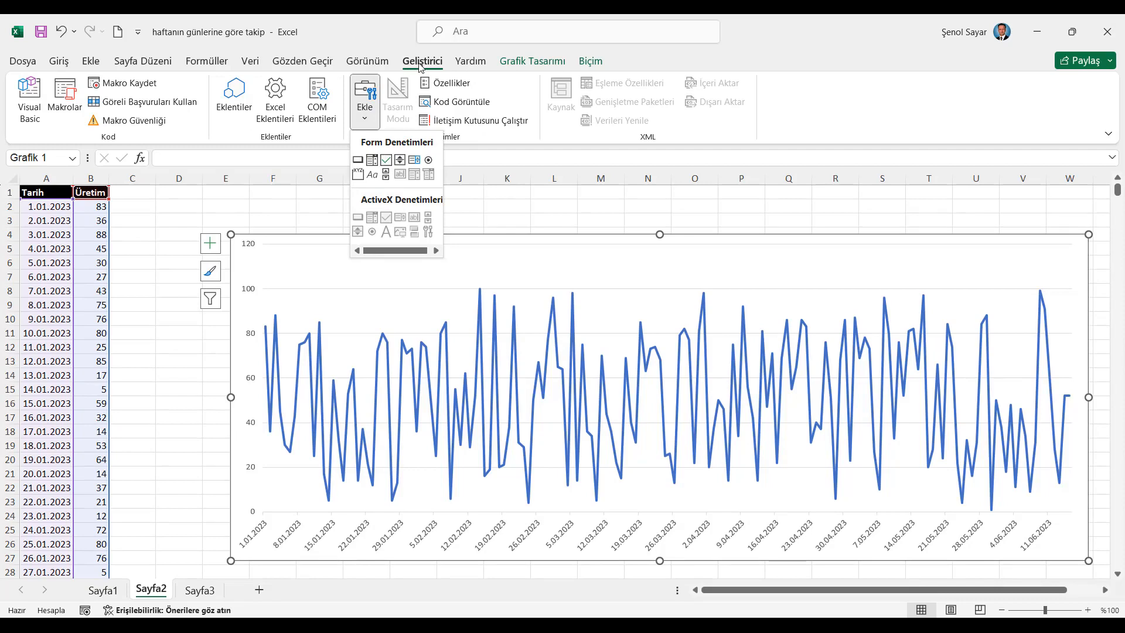
pyautogui.click(29, 59)
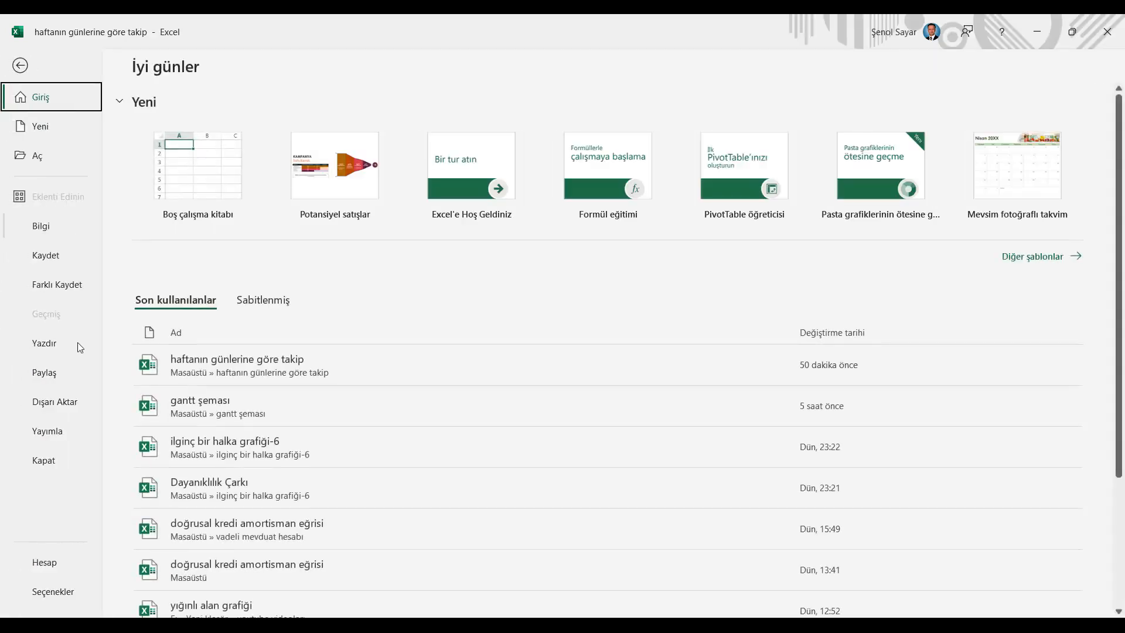
pyautogui.click(53, 595)
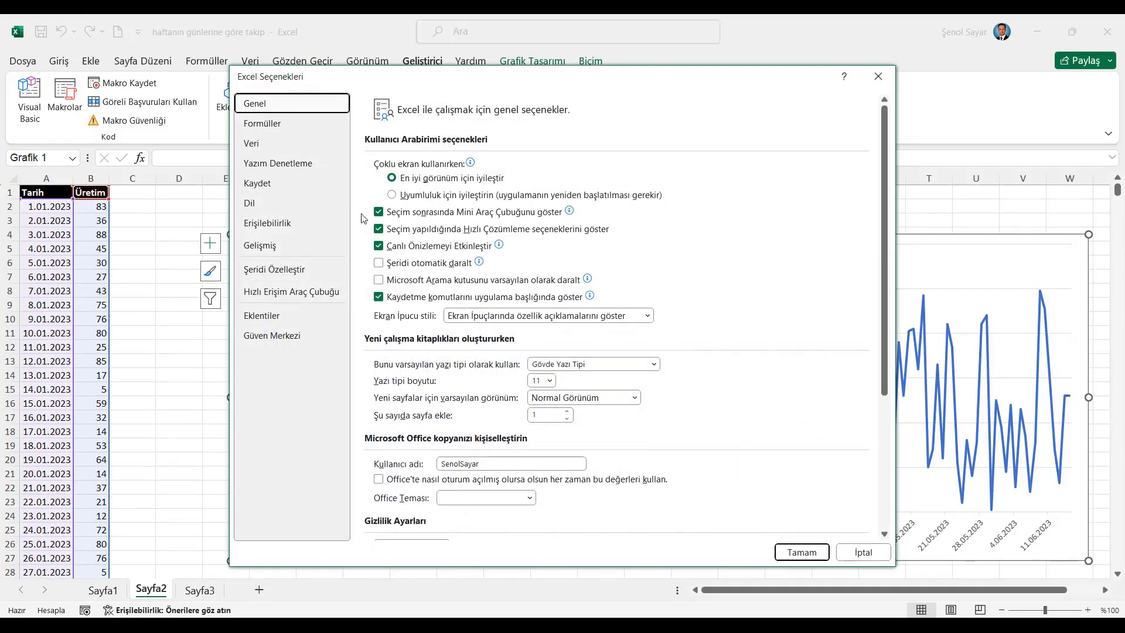
pyautogui.click(287, 271)
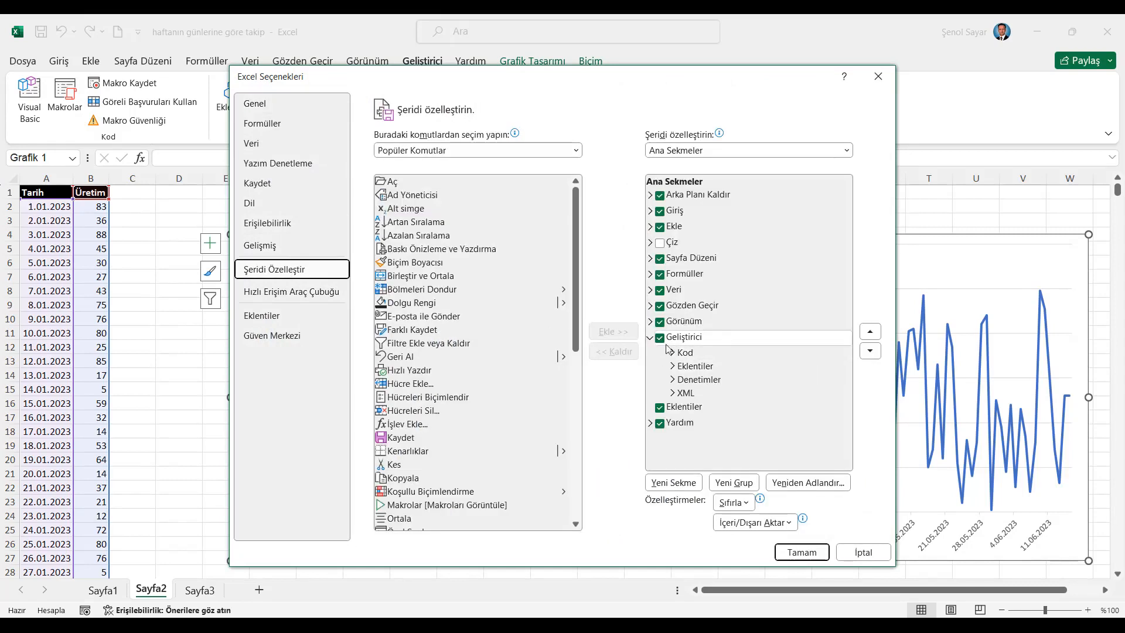
pyautogui.click(802, 552)
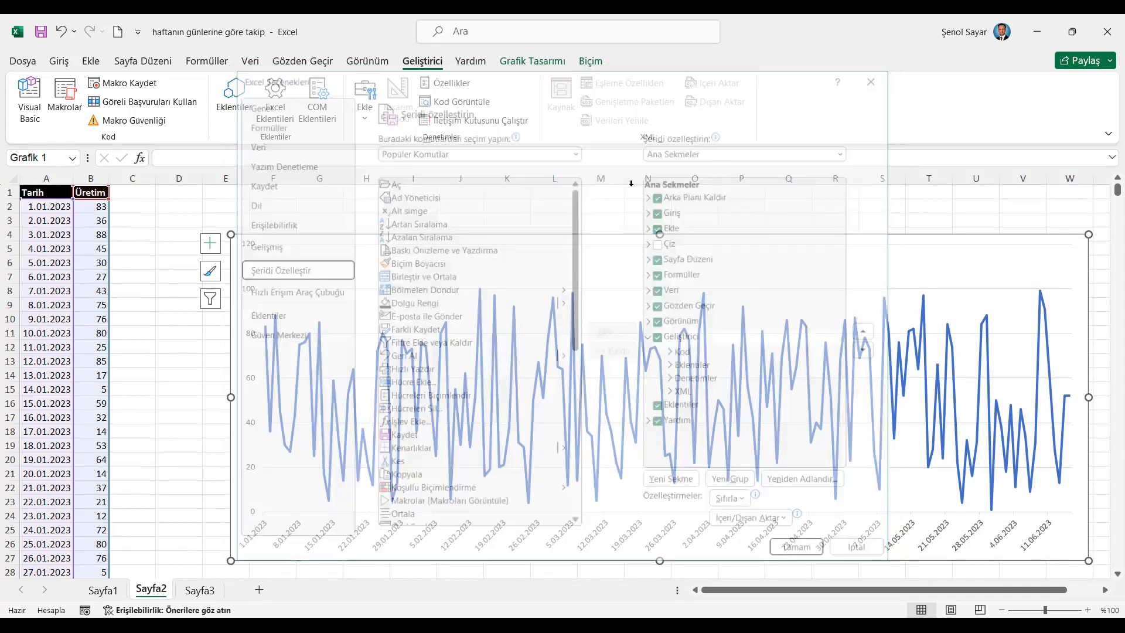
# Insert a form-control check box above the chart, around cells H2 to I2, and open its caption for editing
pyautogui.click(486, 209)
pyautogui.click(364, 101)
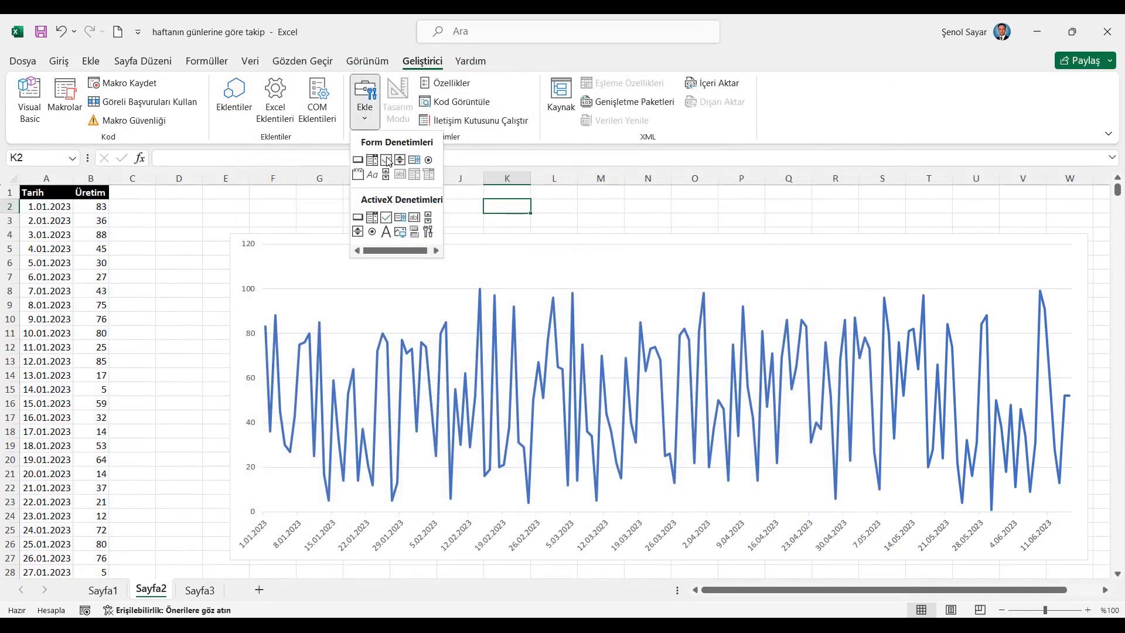
pyautogui.click(386, 160)
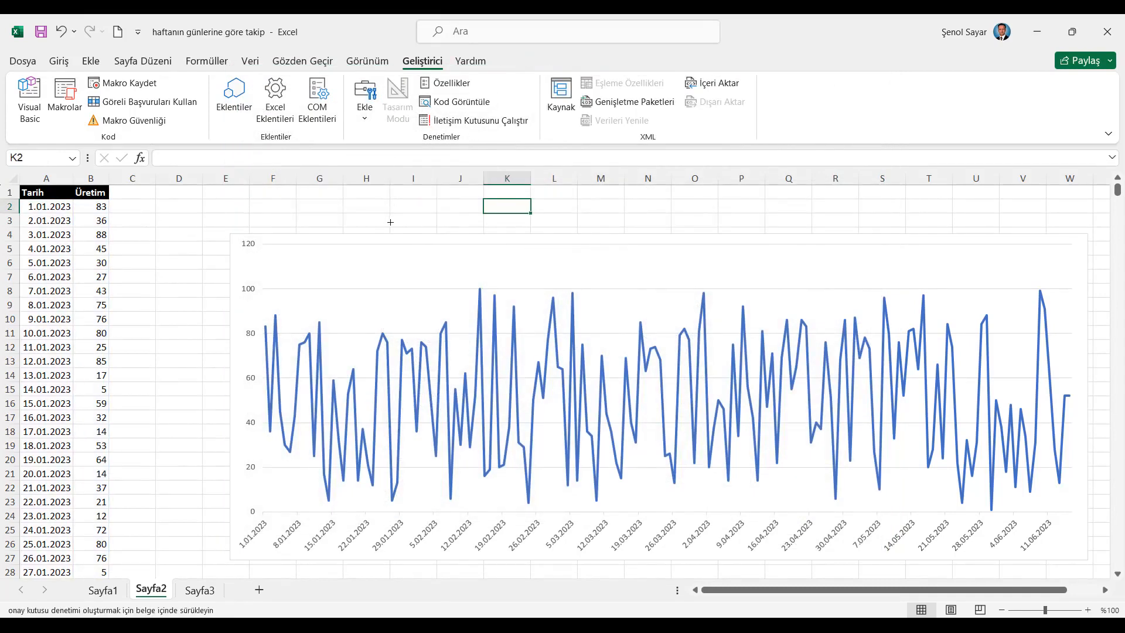
pyautogui.click(378, 213)
pyautogui.moveTo(403, 212)
pyautogui.mouseDown()
pyautogui.moveTo(383, 200)
pyautogui.moveTo(419, 209)
pyautogui.mouseUp()
pyautogui.click(392, 209)
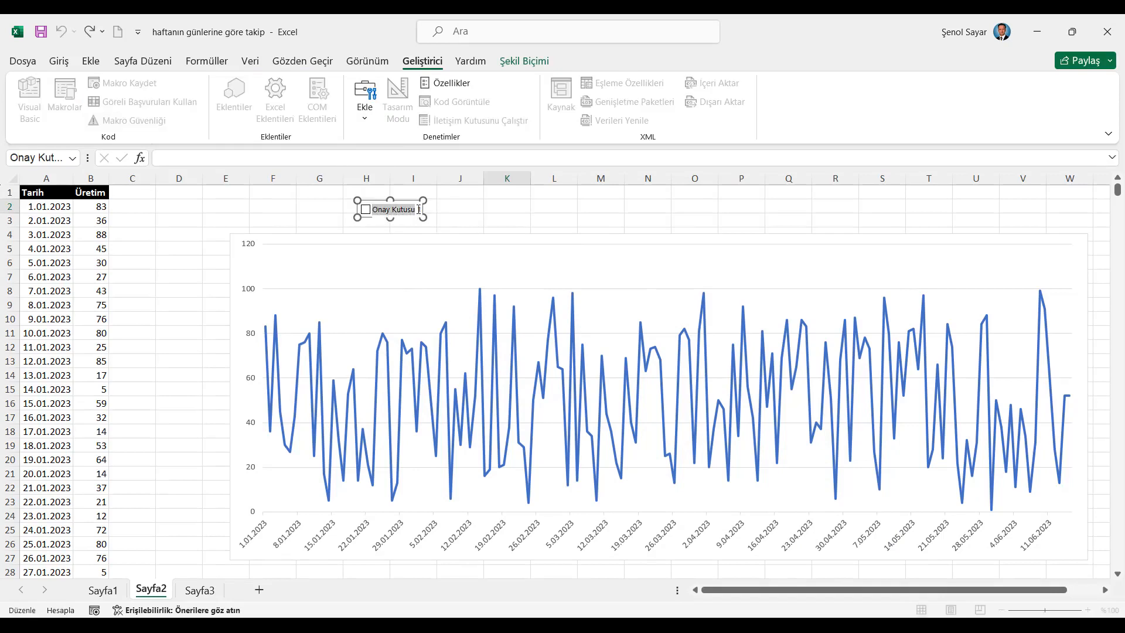
# Caption the new check box Pazartesi
pyautogui.press('capslock')
pyautogui.write('P')
pyautogui.press('capslock')
pyautogui.write('aza')
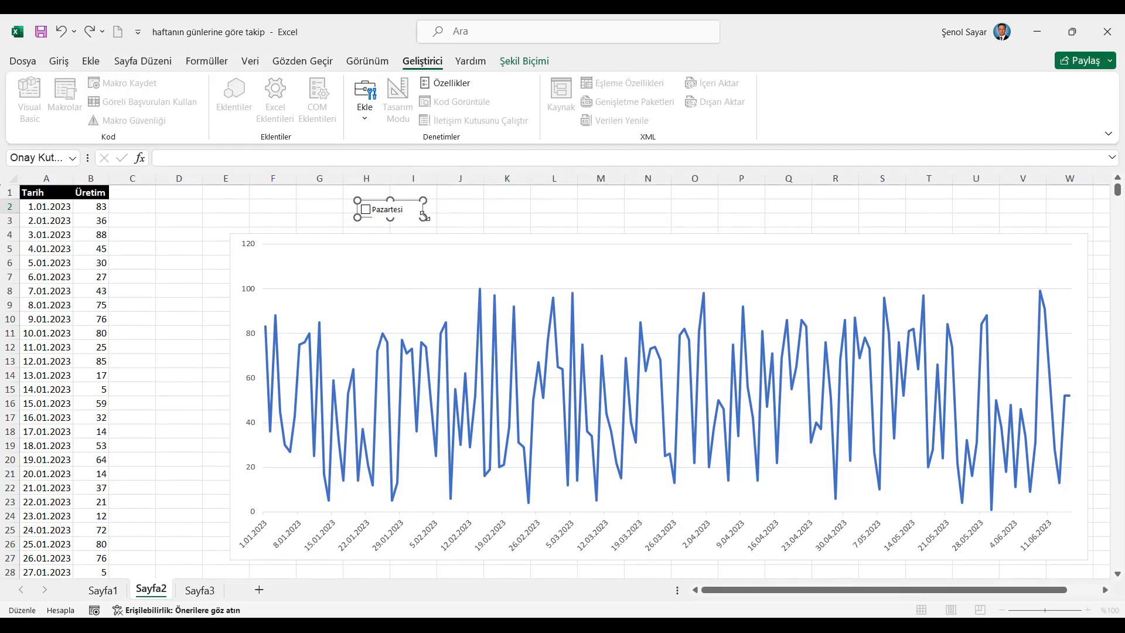
pyautogui.write('rtesi')
pyautogui.click(444, 209)
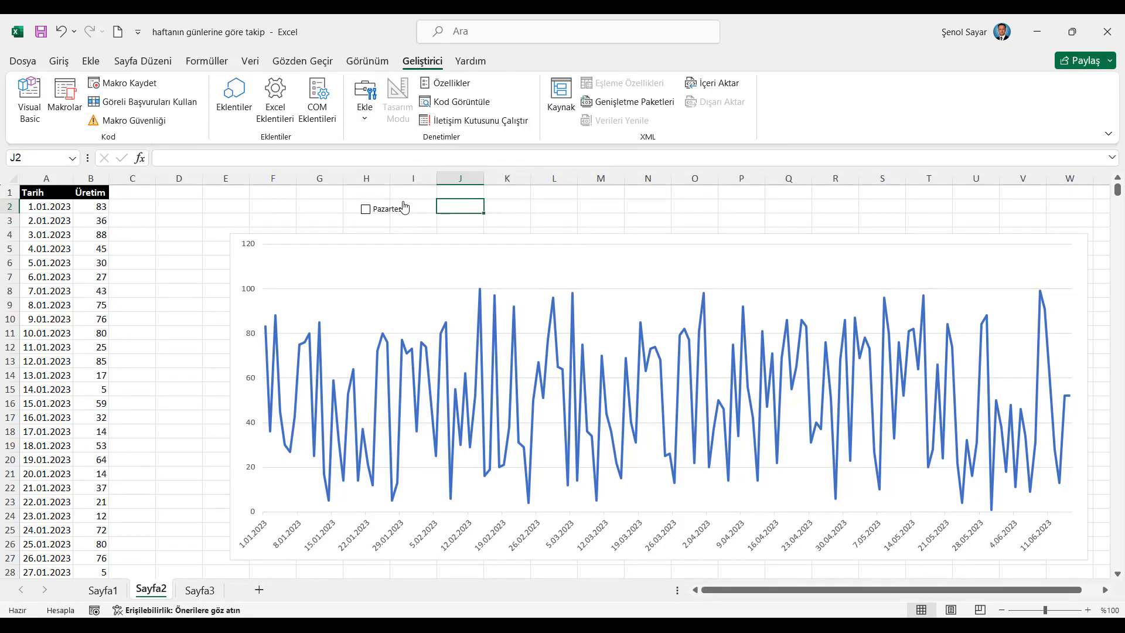
# Copy the Pazartesi check box and paste six duplicates along row 2, evenly spaced from about column J to column U
pyautogui.rightClick(405, 203)
pyautogui.press('Escape')
pyautogui.click(479, 209)
pyautogui.hotkey('ctrl', 'v')
pyautogui.click(555, 209)
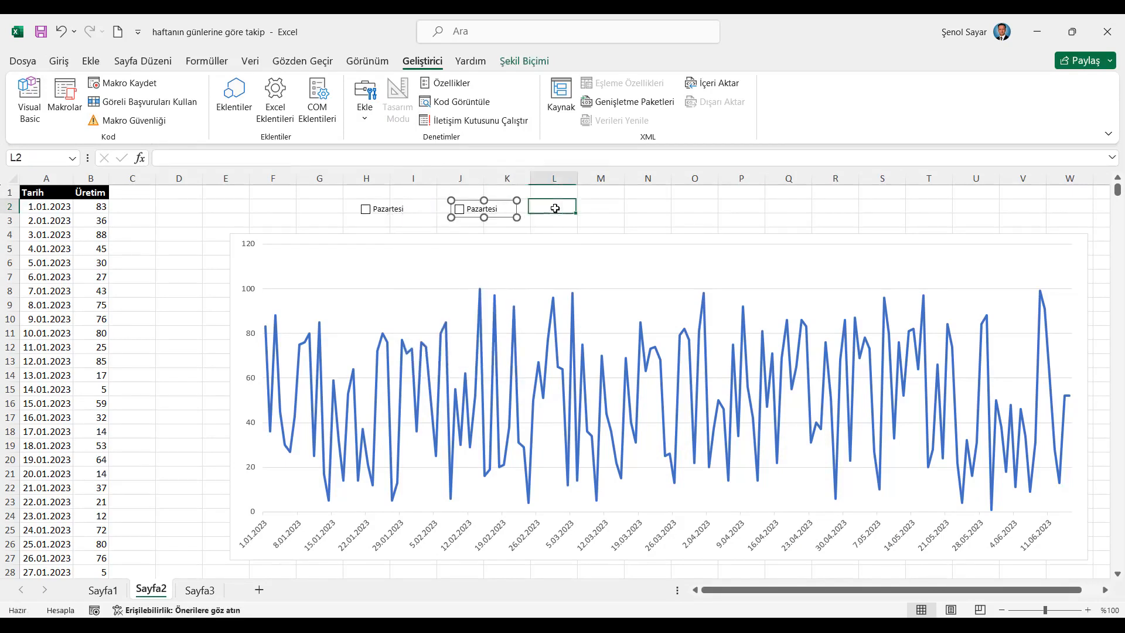
pyautogui.hotkey('ctrl', 'v')
pyautogui.click(640, 205)
pyautogui.hotkey('ctrl', 'v')
pyautogui.click(722, 208)
pyautogui.hotkey('ctrl', 'v')
pyautogui.click(818, 204)
pyautogui.hotkey('ctrl', 'v')
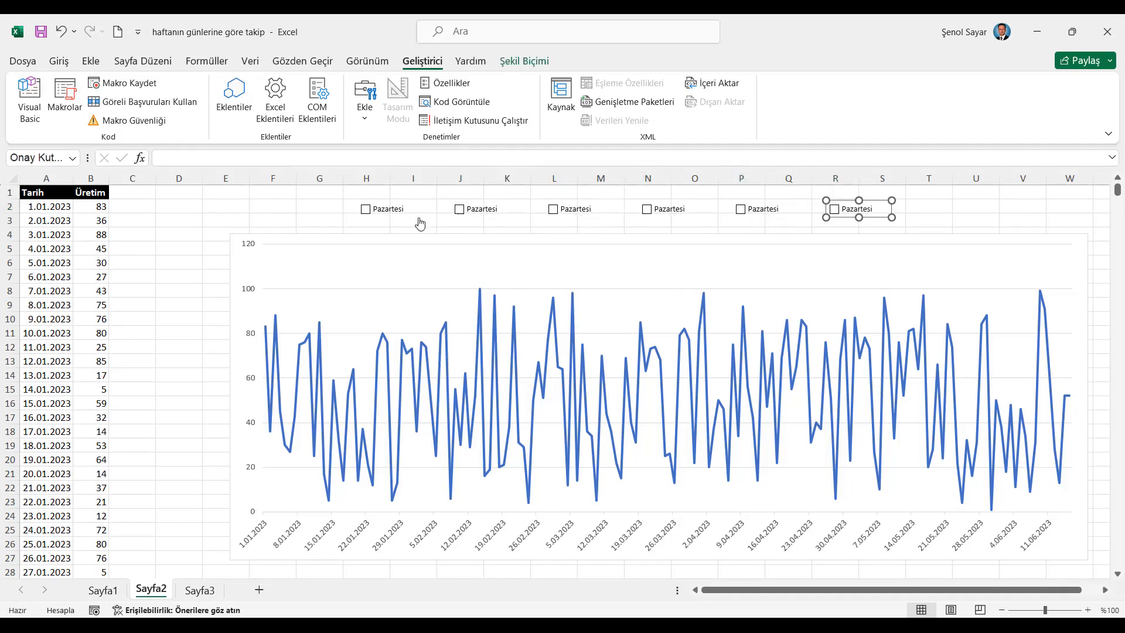
pyautogui.click(950, 209)
pyautogui.hotkey('ctrl', 'v')
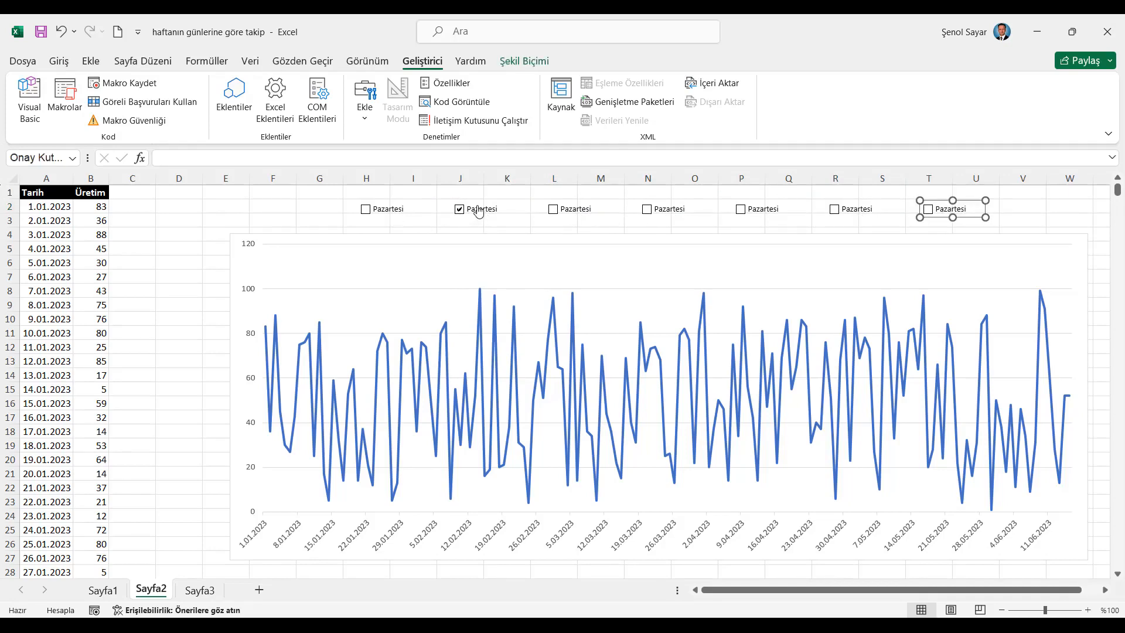
# Change the caption of the second check box in the row to Salı
pyautogui.rightClick(473, 212)
pyautogui.press('Escape')
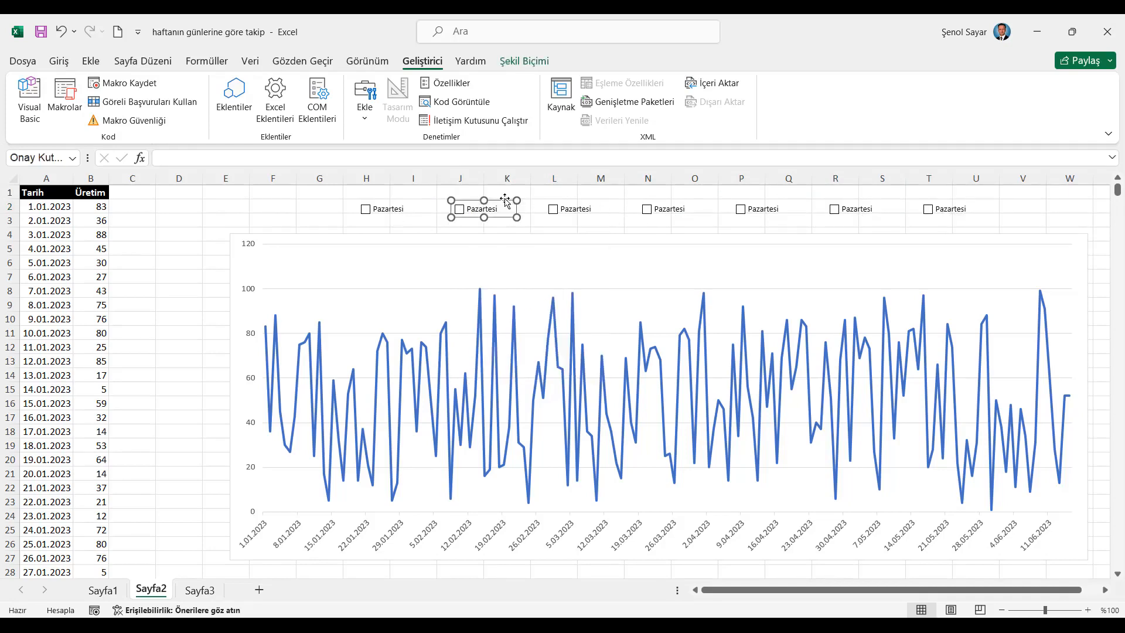
pyautogui.click(470, 208)
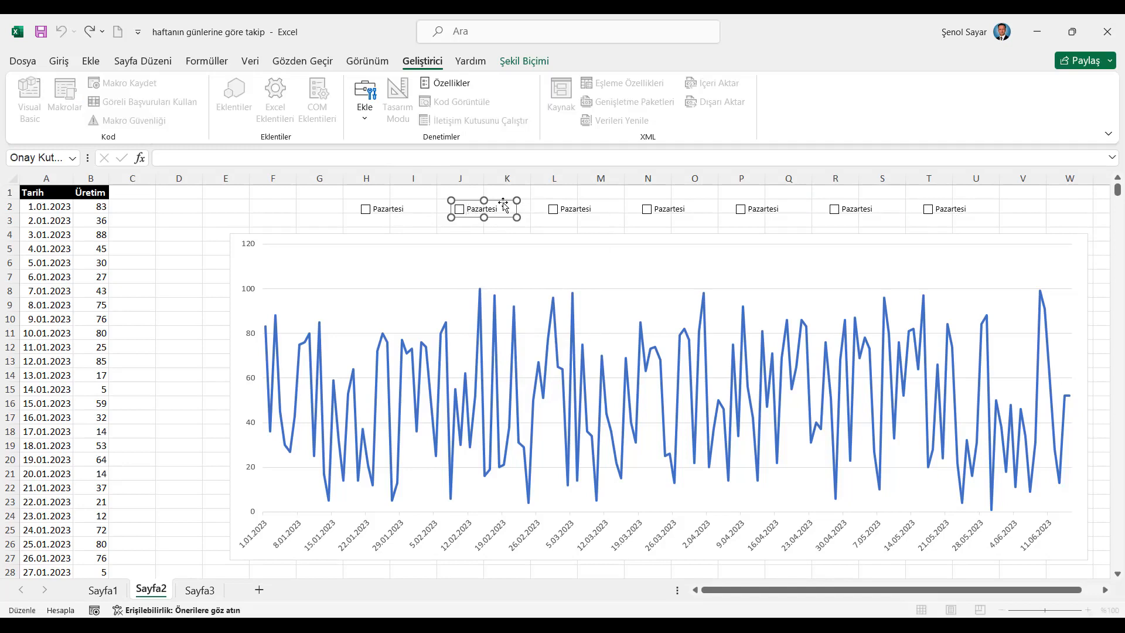
pyautogui.press('Delete')
pyautogui.press('Delete')
pyautogui.press('Delete')
pyautogui.press('Delete')
pyautogui.press('Delete')
pyautogui.press('Delete')
pyautogui.press('Delete')
pyautogui.press('Delete')
pyautogui.press('Delete')
pyautogui.press('capslock')
pyautogui.write('Salı')
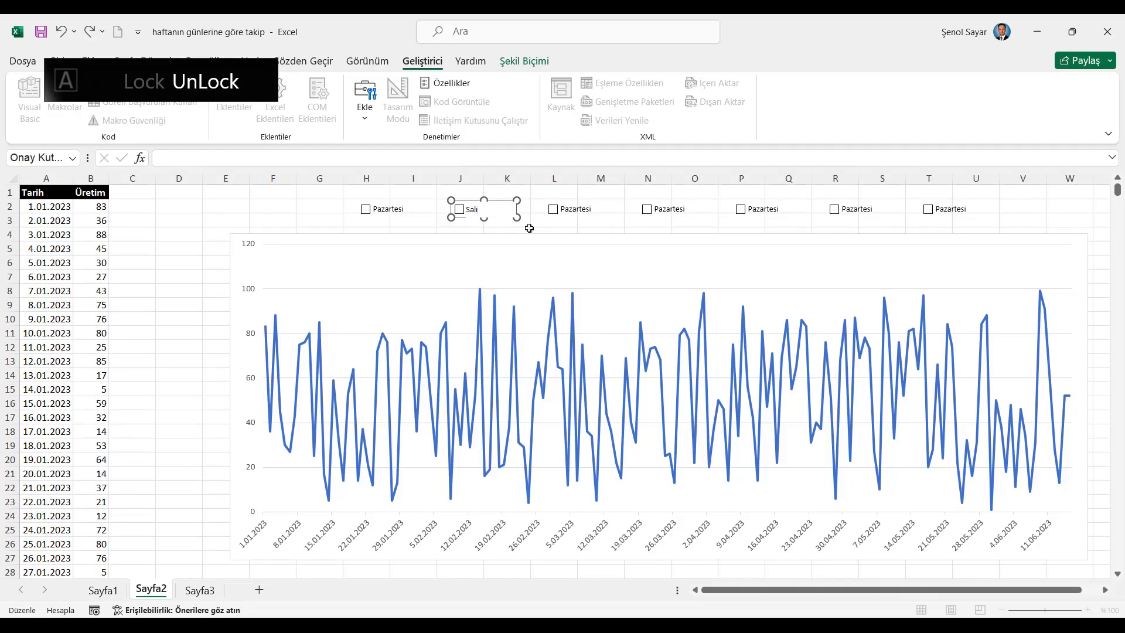
# Change the caption of the third check box in the row to Çarşamba
pyautogui.click(564, 211)
pyautogui.rightClick(566, 212)
pyautogui.click(564, 210)
pyautogui.click(565, 207)
pyautogui.press('Delete')
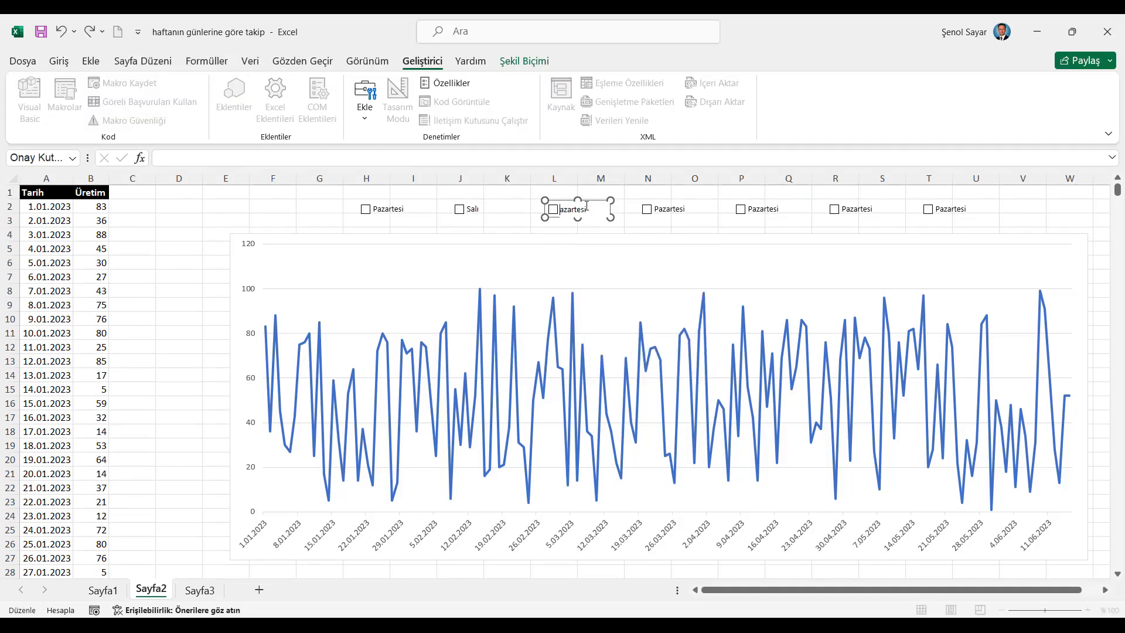
pyautogui.press('capslock')
pyautogui.write('Ç')
pyautogui.press('capslock')
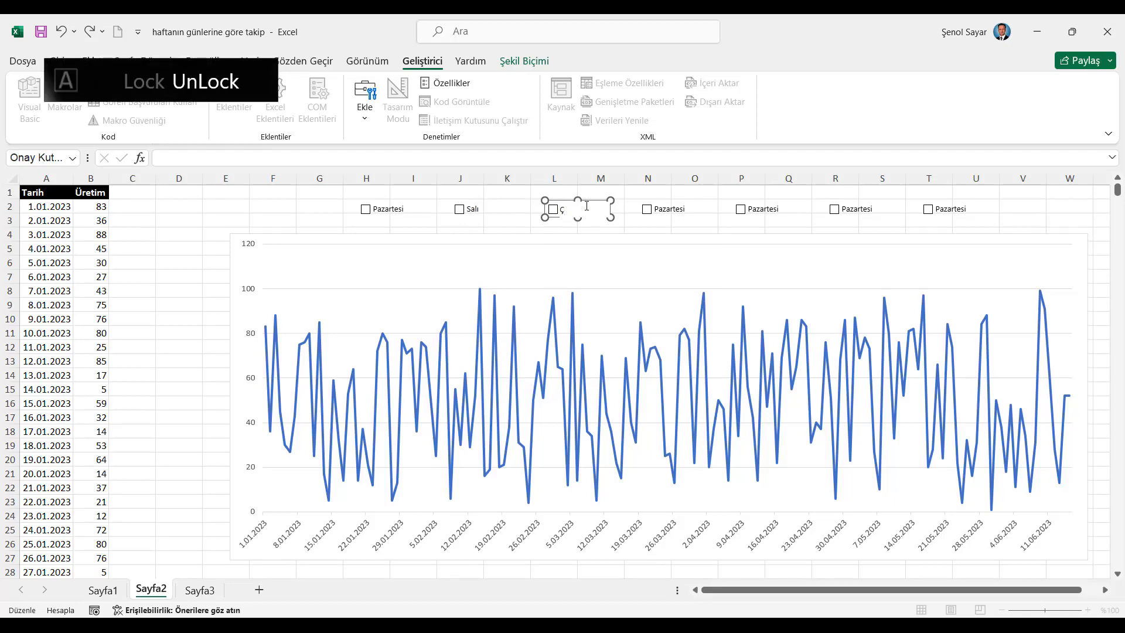
pyautogui.write('arşamba')
# Change the caption of the fourth check box in the row to Perşembe
pyautogui.click(671, 210)
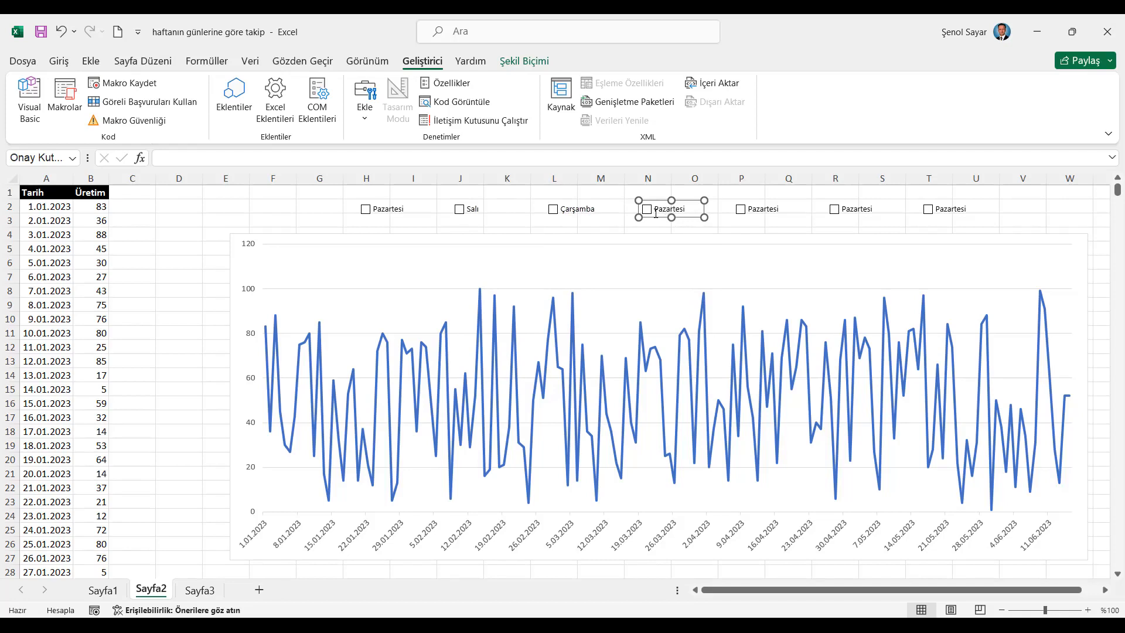
pyautogui.click(658, 210)
pyautogui.press('BackSpace')
pyautogui.press('BackSpace')
pyautogui.press('BackSpace')
pyautogui.press('BackSpace')
pyautogui.press('BackSpace')
pyautogui.press('BackSpace')
pyautogui.press('BackSpace')
pyautogui.press('BackSpace')
pyautogui.press('BackSpace')
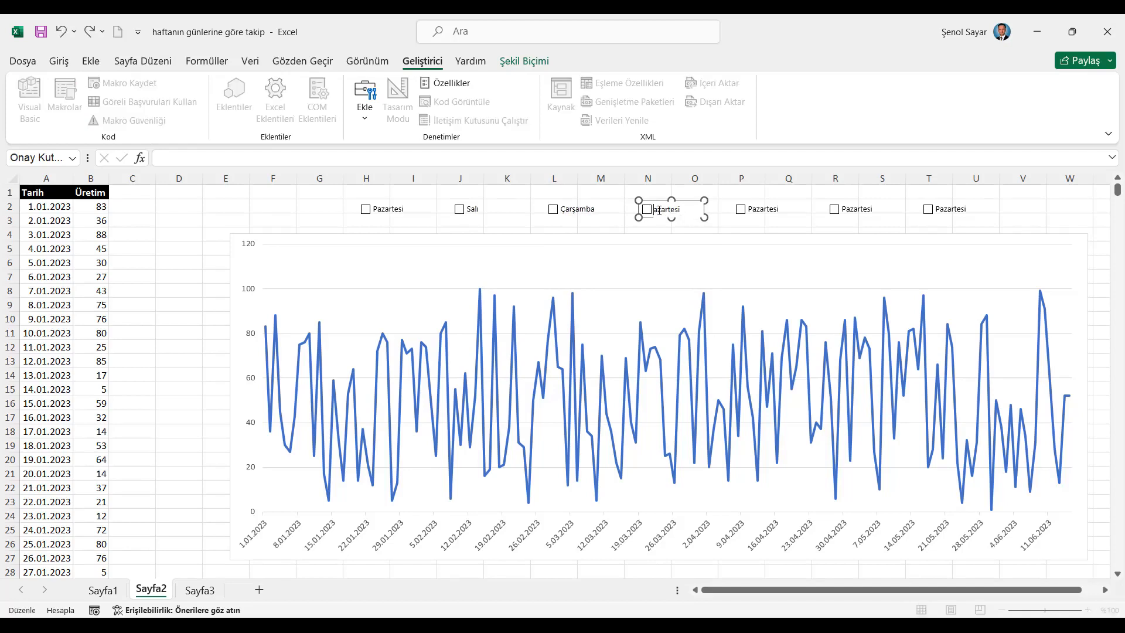
pyautogui.press('capslock')
pyautogui.write('P')
pyautogui.press('capslock')
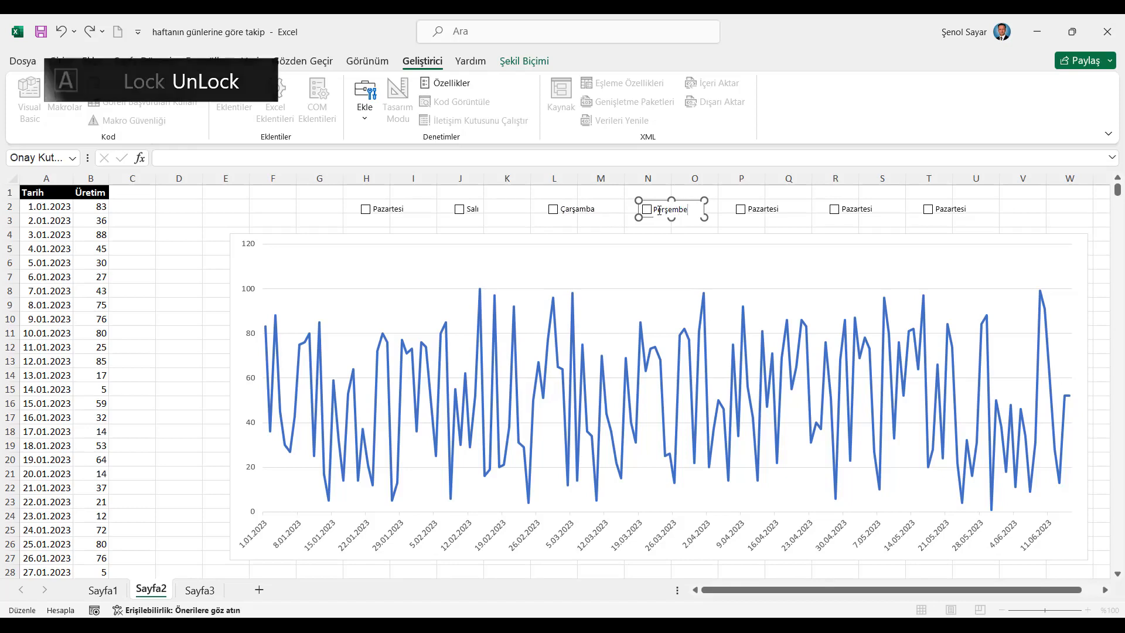
pyautogui.press('z')
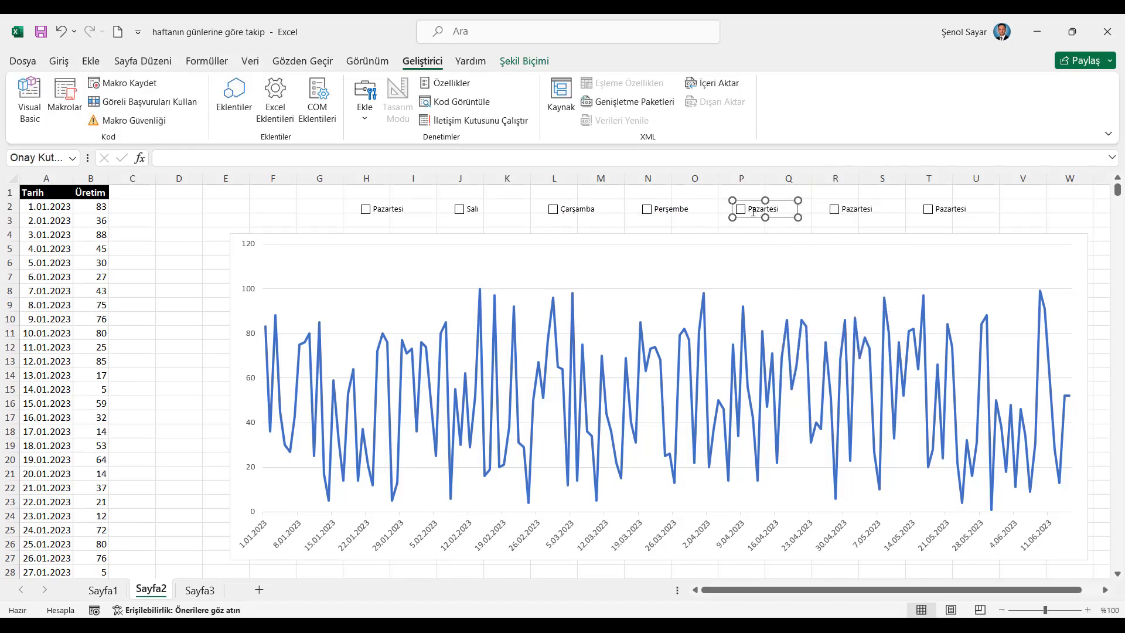
# Change the caption of the fifth check box in the row to Cuma
pyautogui.press('Delete')
pyautogui.write('C')
pyautogui.press('capslock')
pyautogui.write('uma')
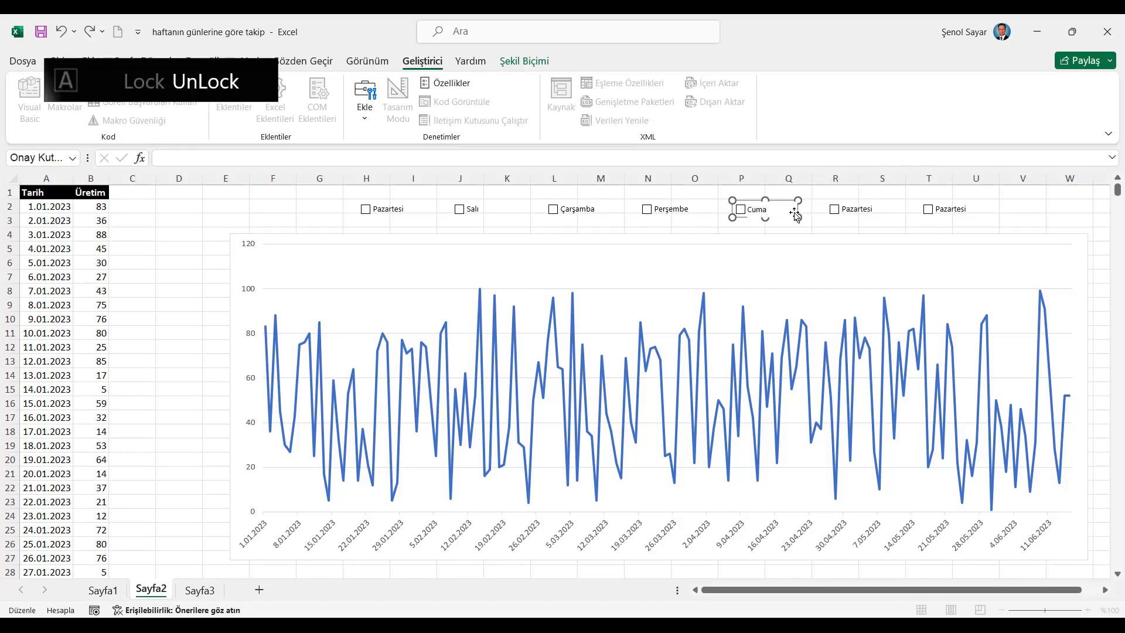
# Change the caption of the sixth check box in the row to Cumartesi
pyautogui.rightClick(857, 208)
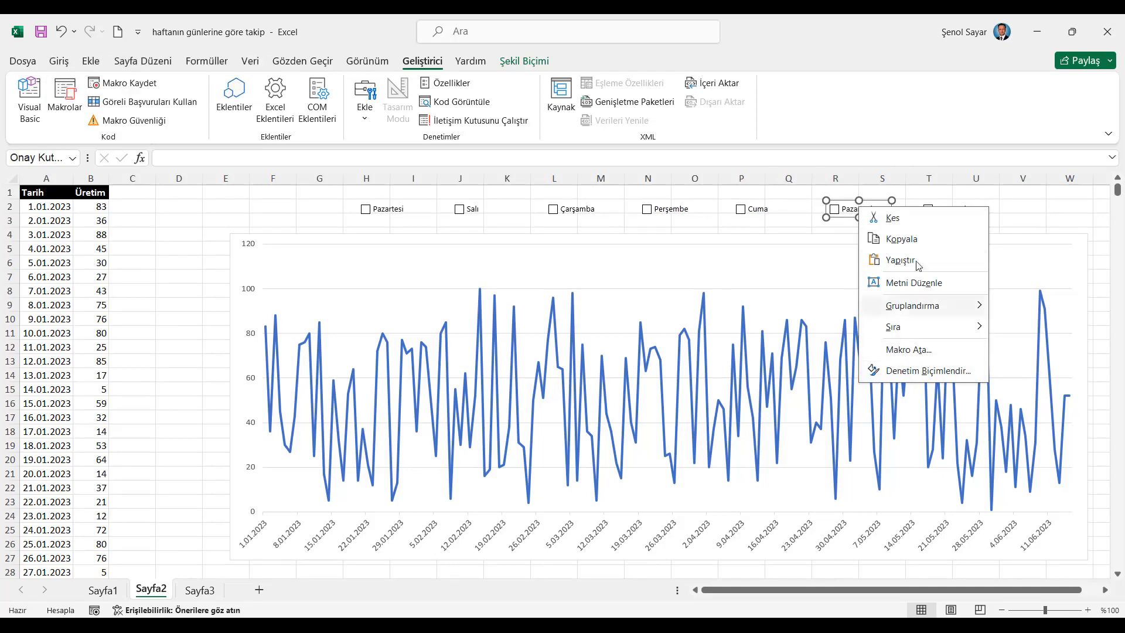
pyautogui.click(845, 202)
pyautogui.click(843, 209)
pyautogui.press('Delete')
pyautogui.press('Delete')
pyautogui.write('C')
pyautogui.press('capslock')
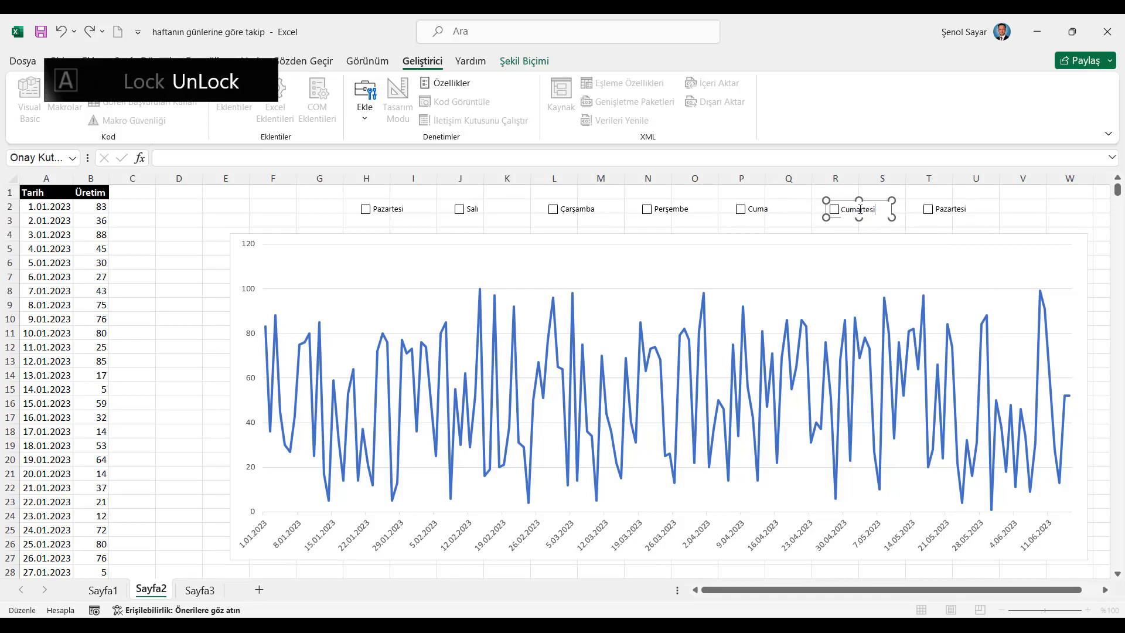
# Shorten the caption of the last check box in the row to Pazar
pyautogui.rightClick(942, 205)
pyautogui.click(929, 203)
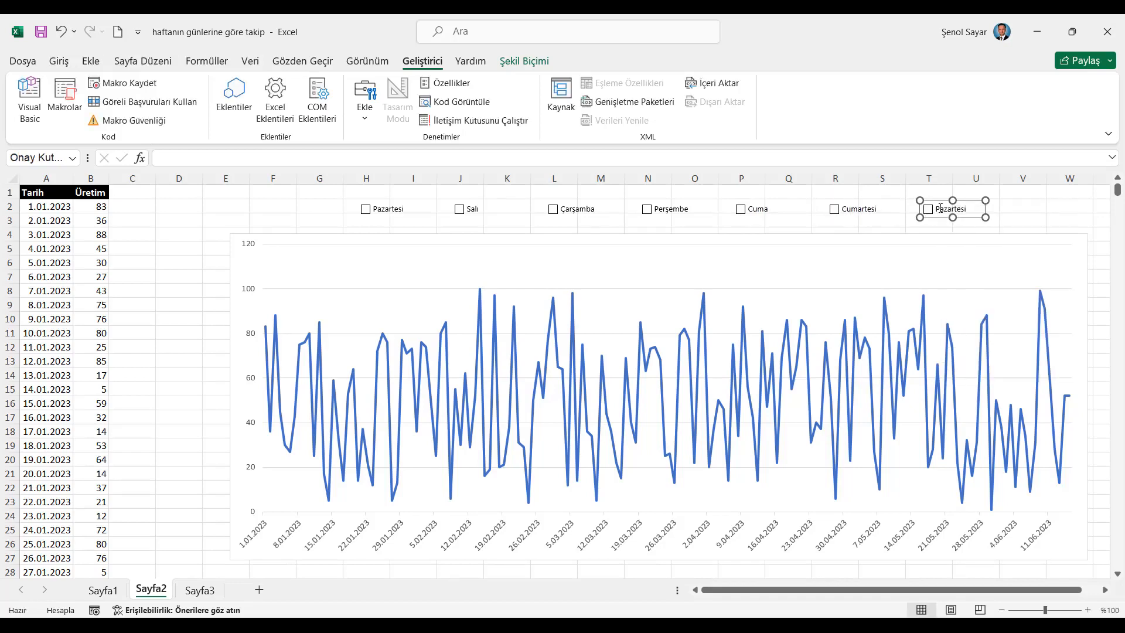
pyautogui.click(937, 207)
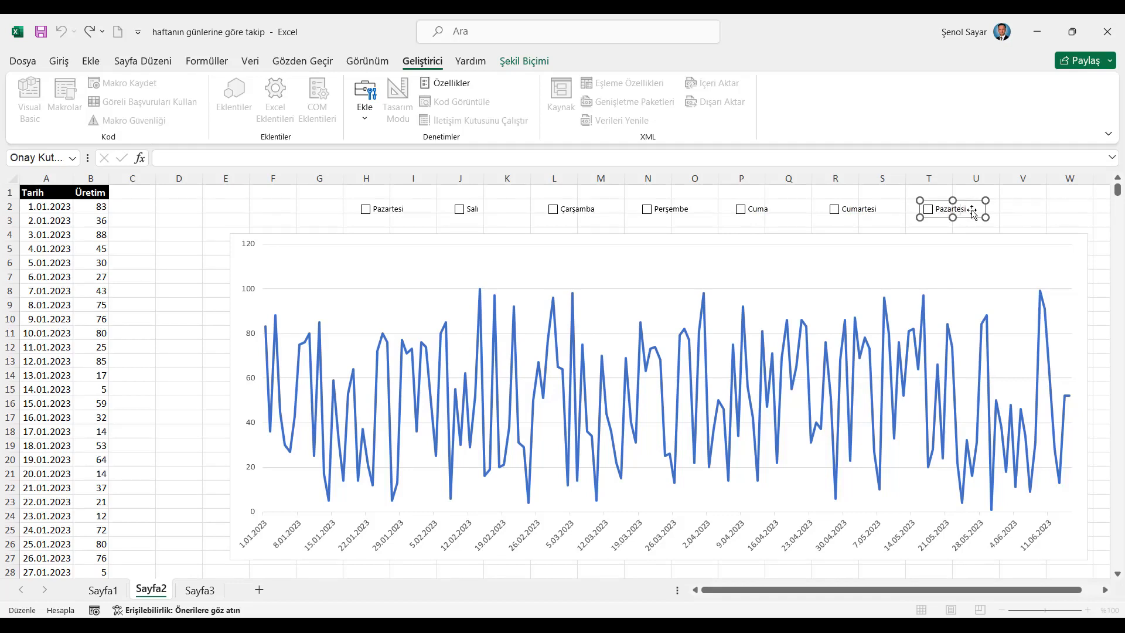
pyautogui.press('BackSpace')
pyautogui.click(319, 203)
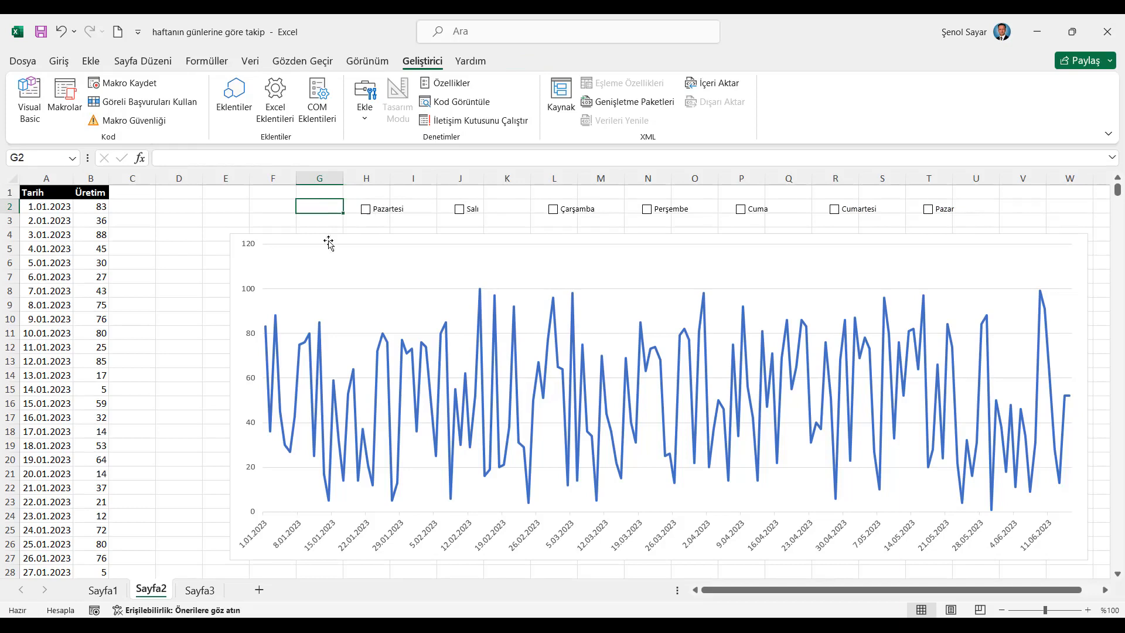
# Link the Pazartesi check box to cell E1 in its control format settings
pyautogui.rightClick(400, 211)
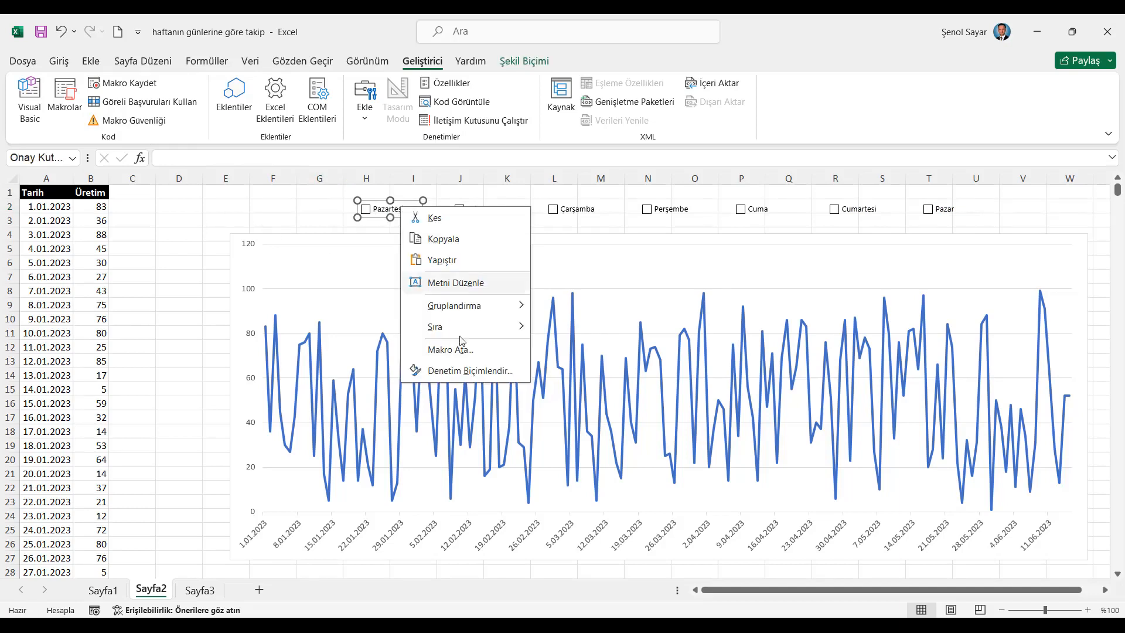
pyautogui.click(460, 371)
pyautogui.click(948, 233)
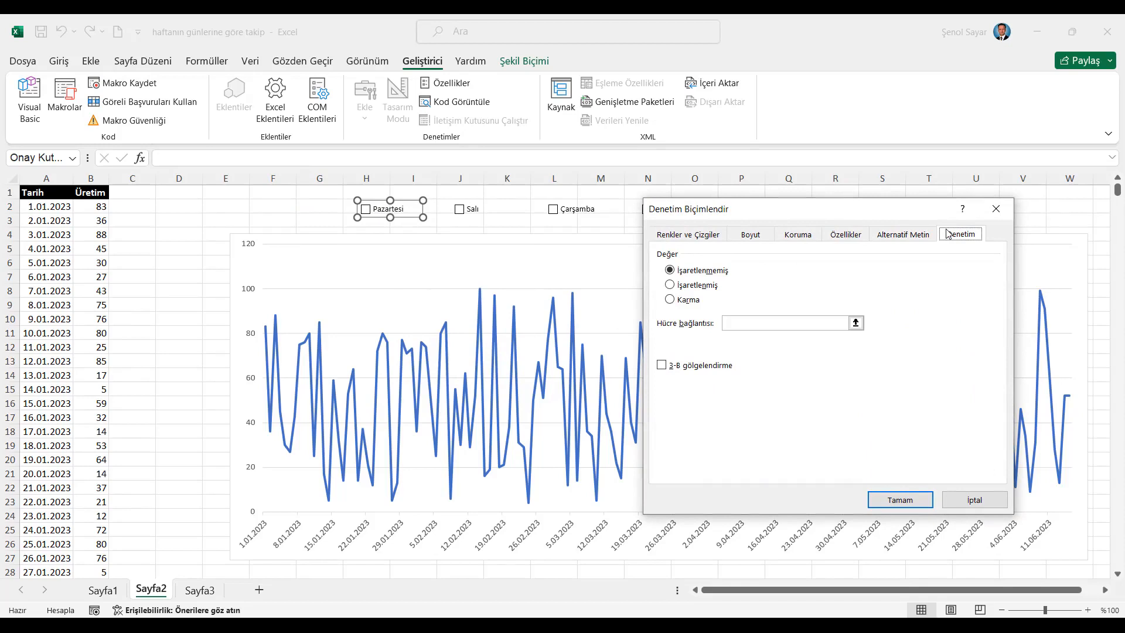
pyautogui.click(730, 326)
pyautogui.click(215, 194)
pyautogui.click(900, 499)
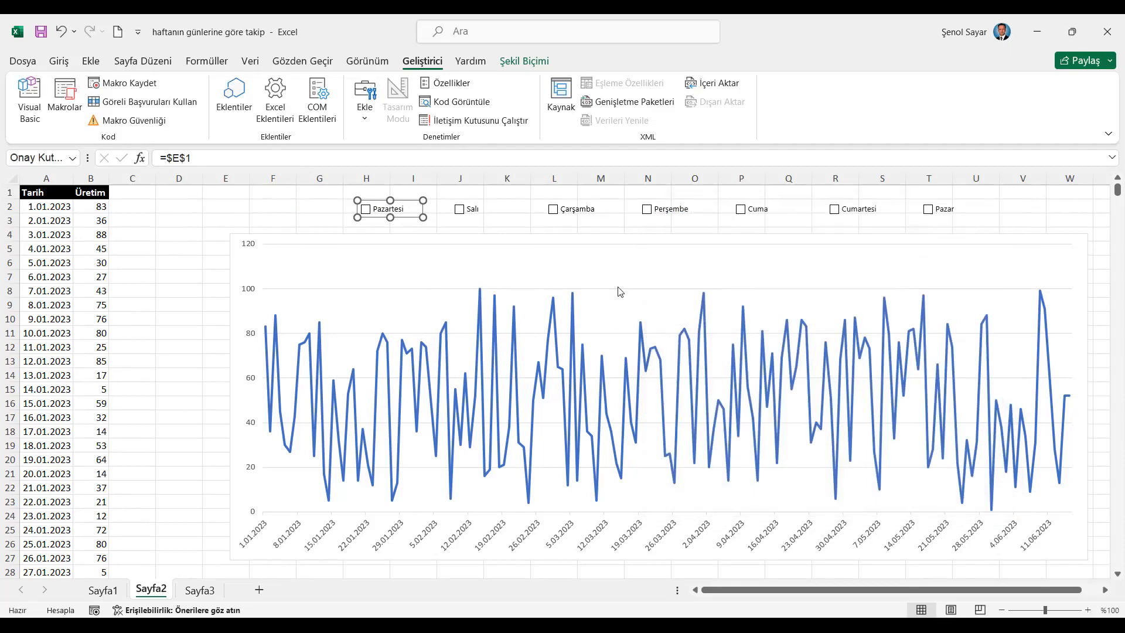
# Tick the Pazartesi check box and shift the line chart slightly right and up
pyautogui.click(362, 193)
pyautogui.click(365, 209)
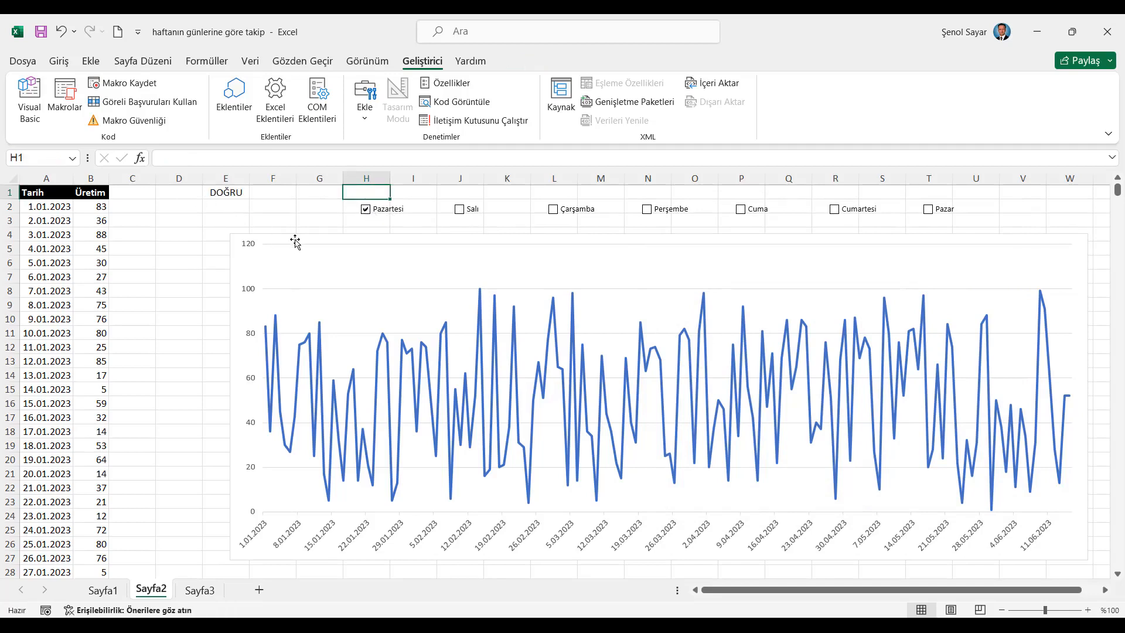
pyautogui.moveTo(296, 240); pyautogui.dragTo(302, 236)
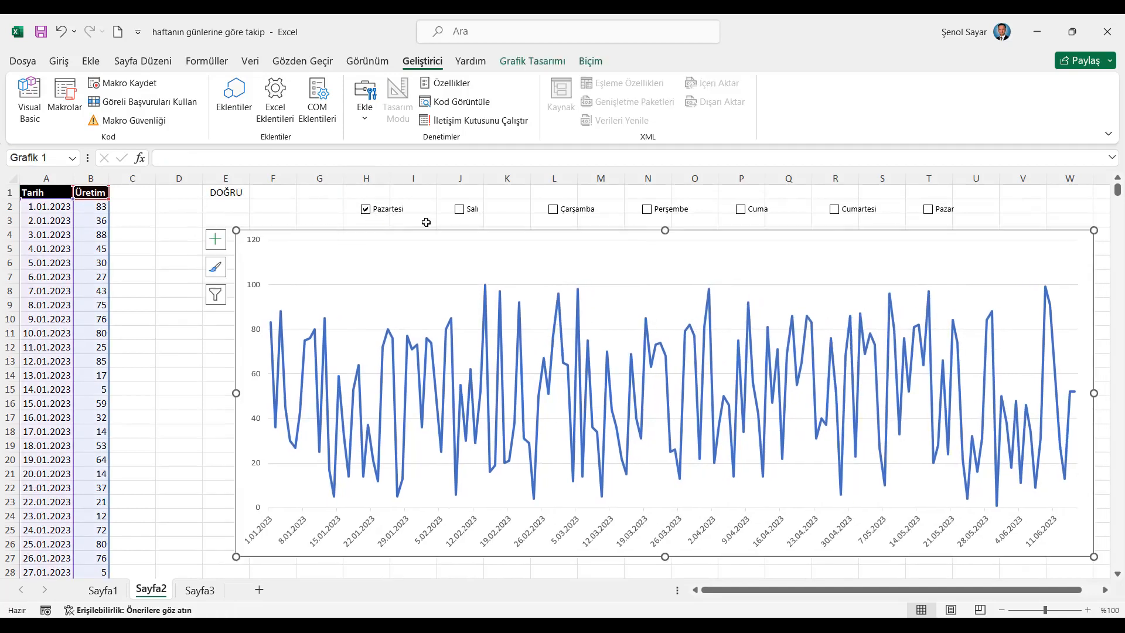
# Link the Salı check box to cell E2 and tick it
pyautogui.keyDown('ctrl'); pyautogui.click(472, 206); pyautogui.keyUp('ctrl')
pyautogui.rightClick(472, 206)
pyautogui.click(530, 366)
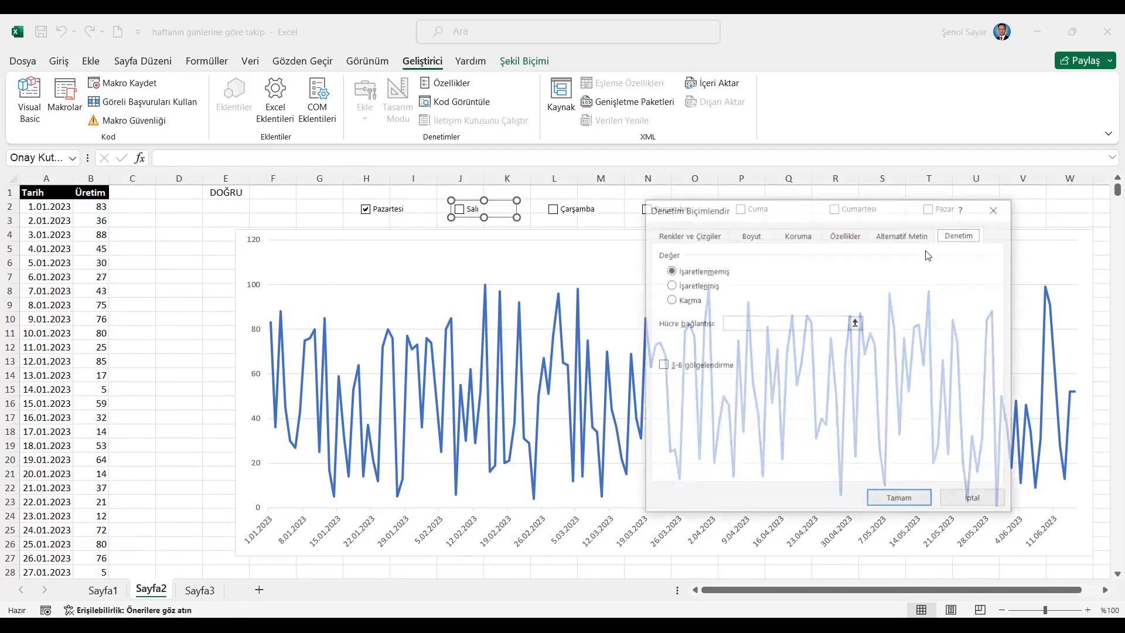
pyautogui.click(792, 321)
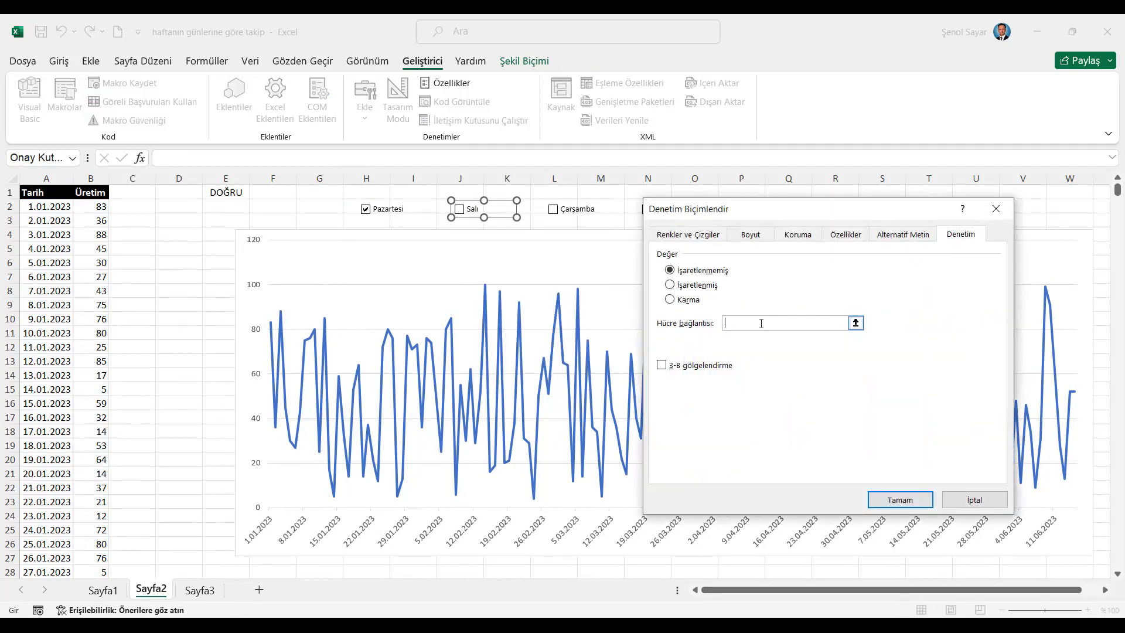
pyautogui.click(232, 208)
pyautogui.click(892, 500)
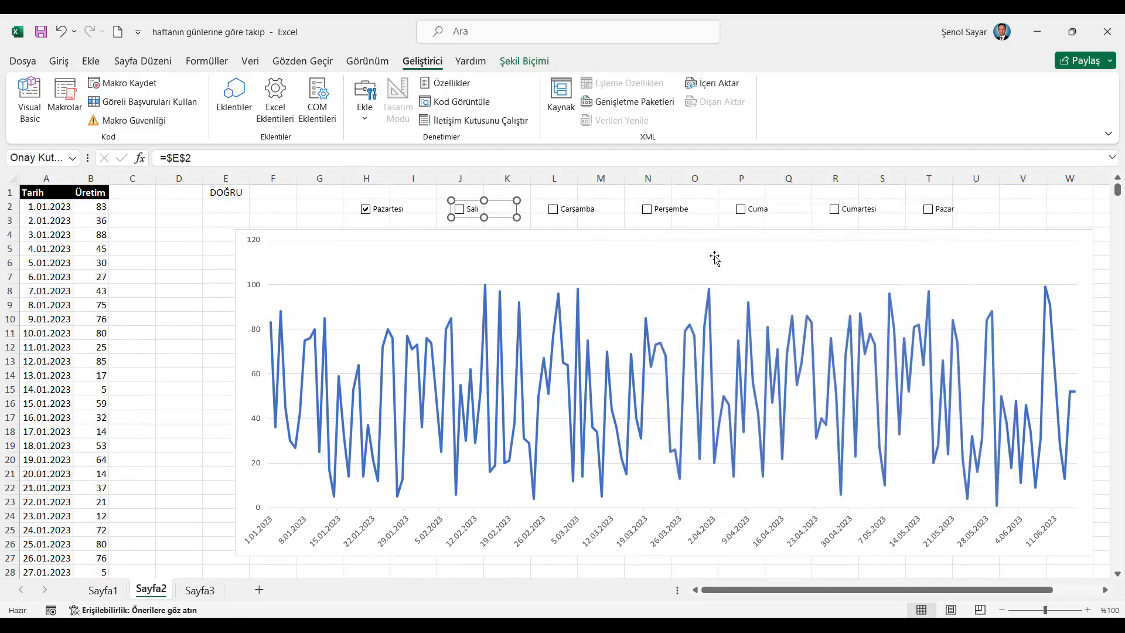
pyautogui.click(516, 191)
pyautogui.click(460, 210)
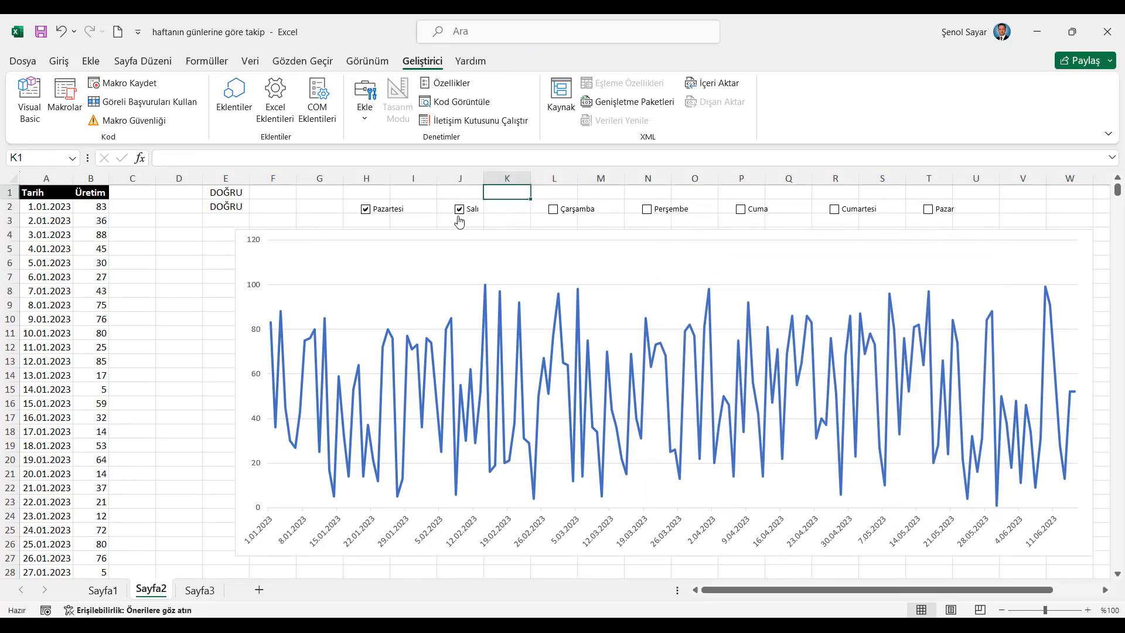
# Link the Çarşamba check box to cell E3 in its control format settings and tick it
pyautogui.rightClick(576, 216)
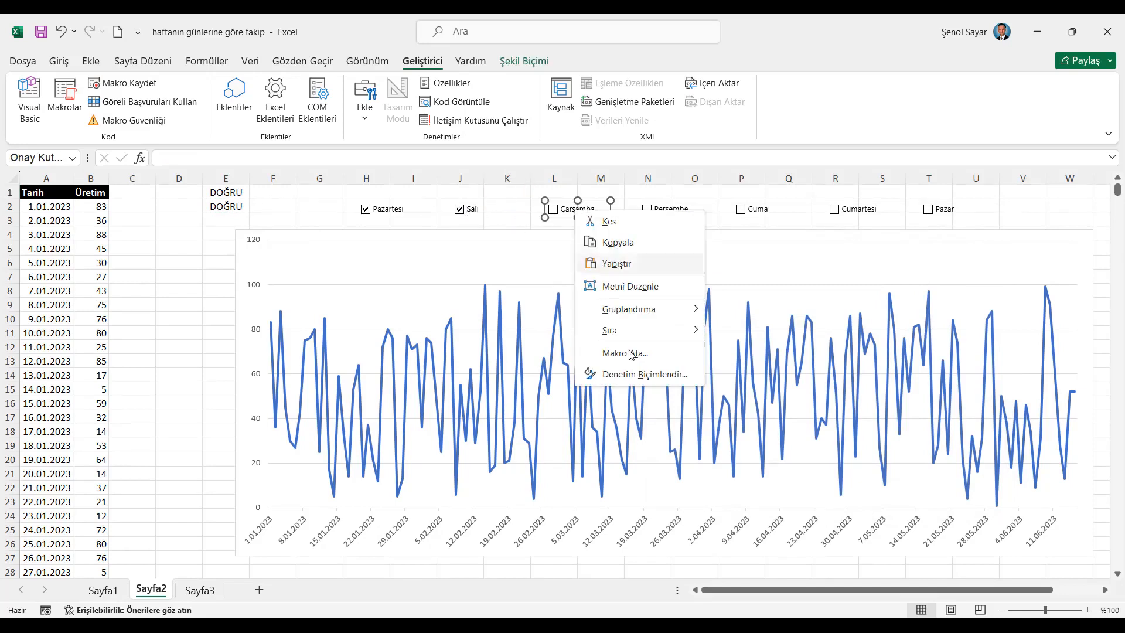
pyautogui.click(640, 371)
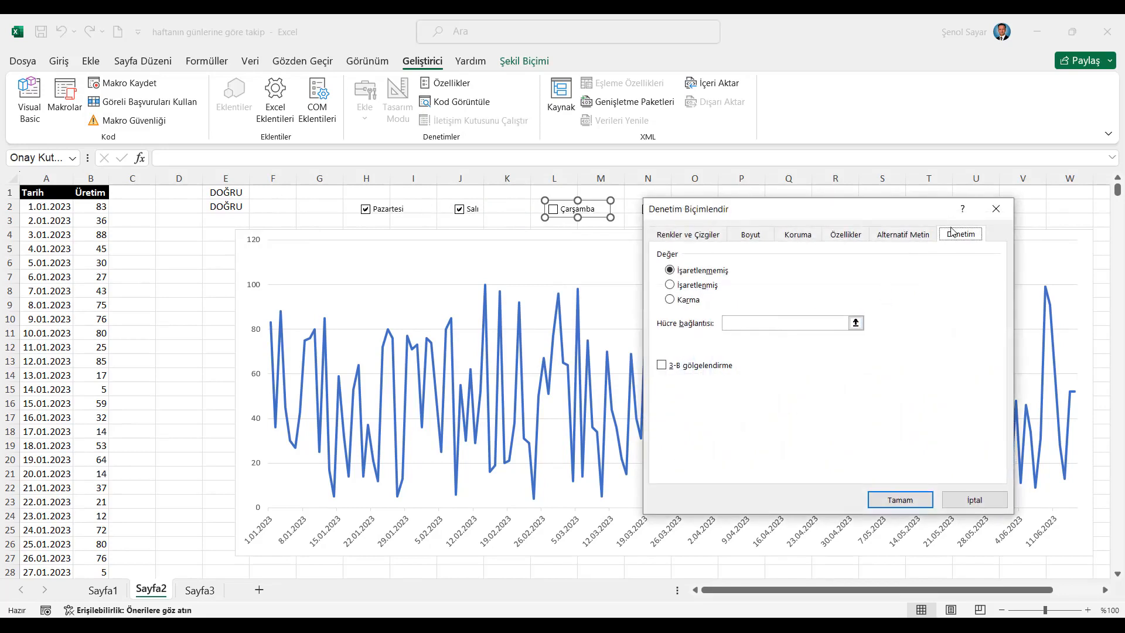
pyautogui.click(822, 322)
pyautogui.click(218, 218)
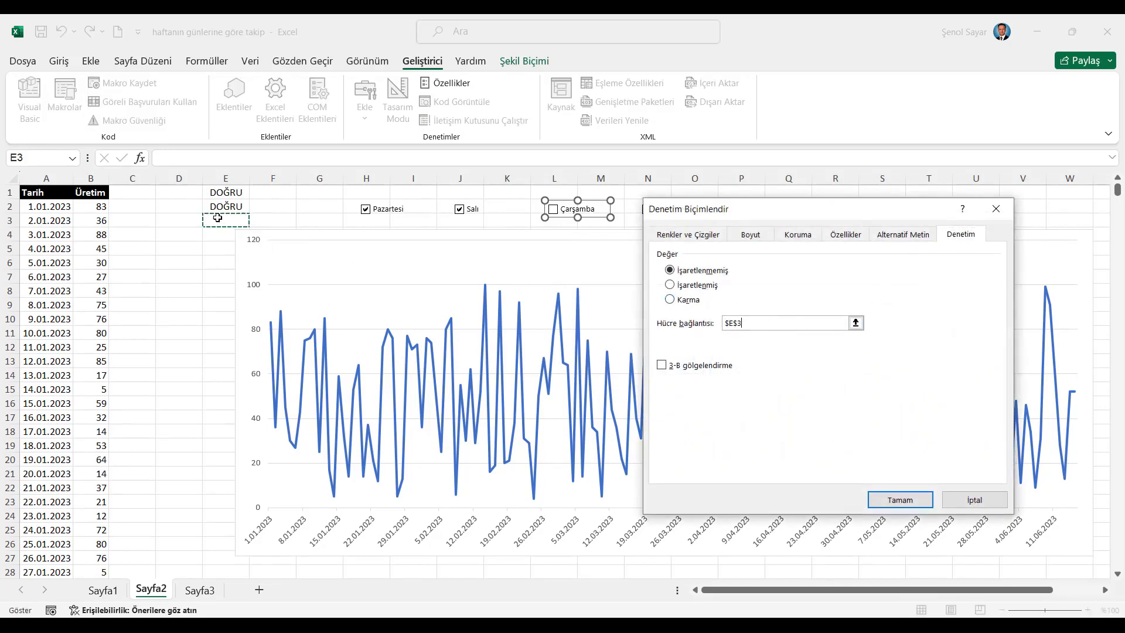
pyautogui.click(900, 499)
pyautogui.click(507, 192)
pyautogui.click(583, 217)
# Link the Perşembe check box to cell E4 in its control format settings and tick it
pyautogui.rightClick(674, 212)
pyautogui.click(733, 374)
pyautogui.click(756, 322)
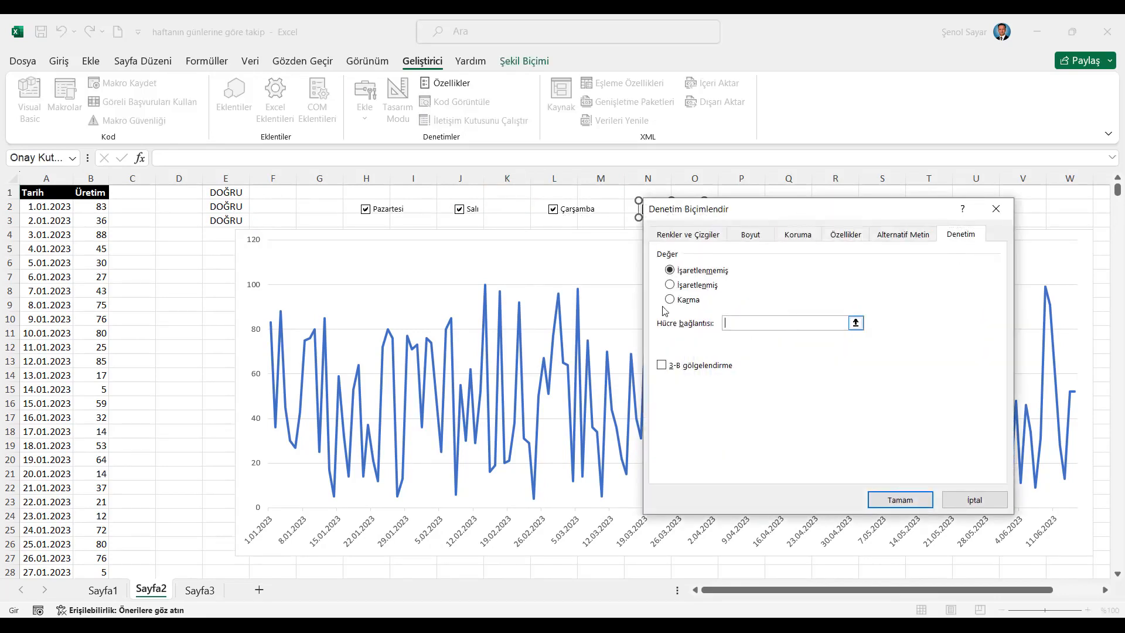
pyautogui.click(220, 235)
pyautogui.click(900, 499)
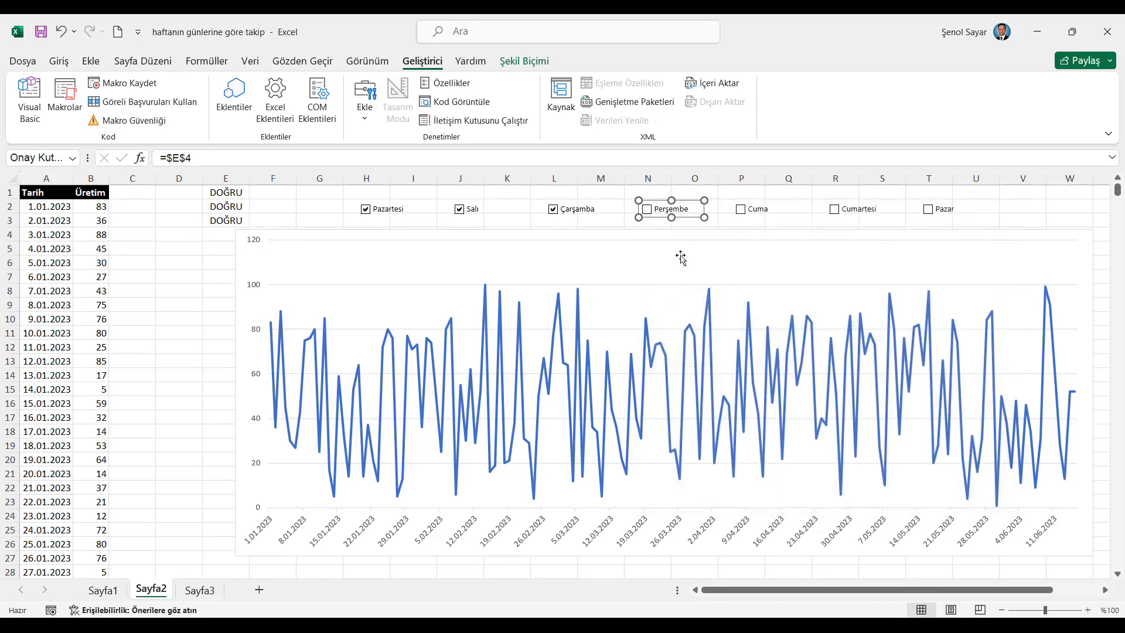
pyautogui.click(646, 209)
# Link the Cuma check box to cell E5 in its control format settings and tick it
pyautogui.rightClick(758, 210)
pyautogui.click(814, 374)
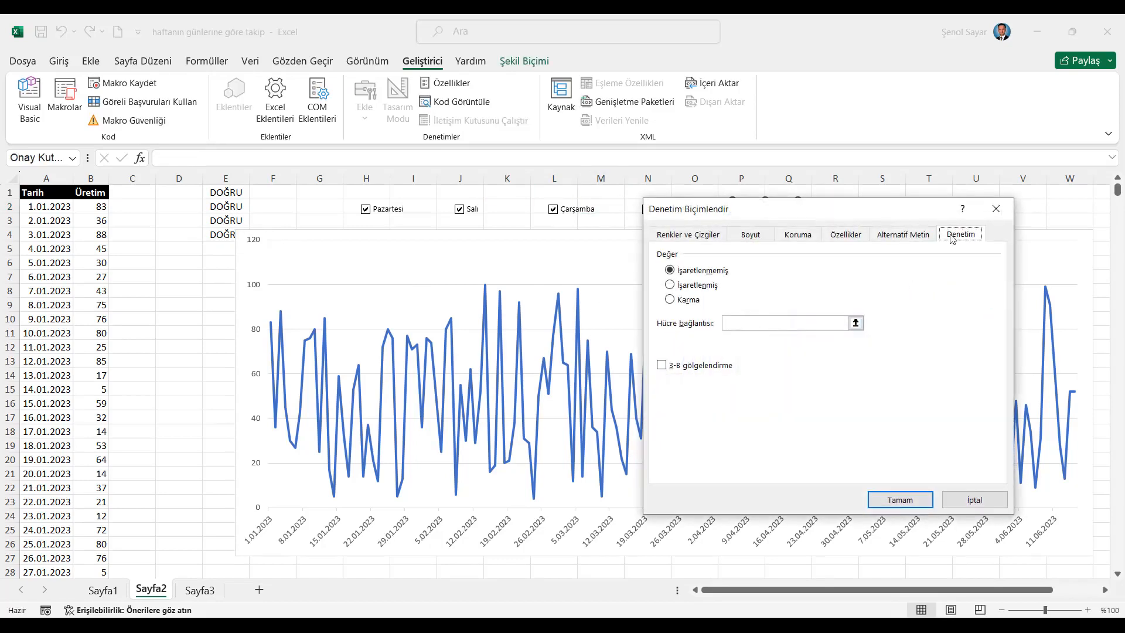
pyautogui.click(843, 323)
pyautogui.click(223, 252)
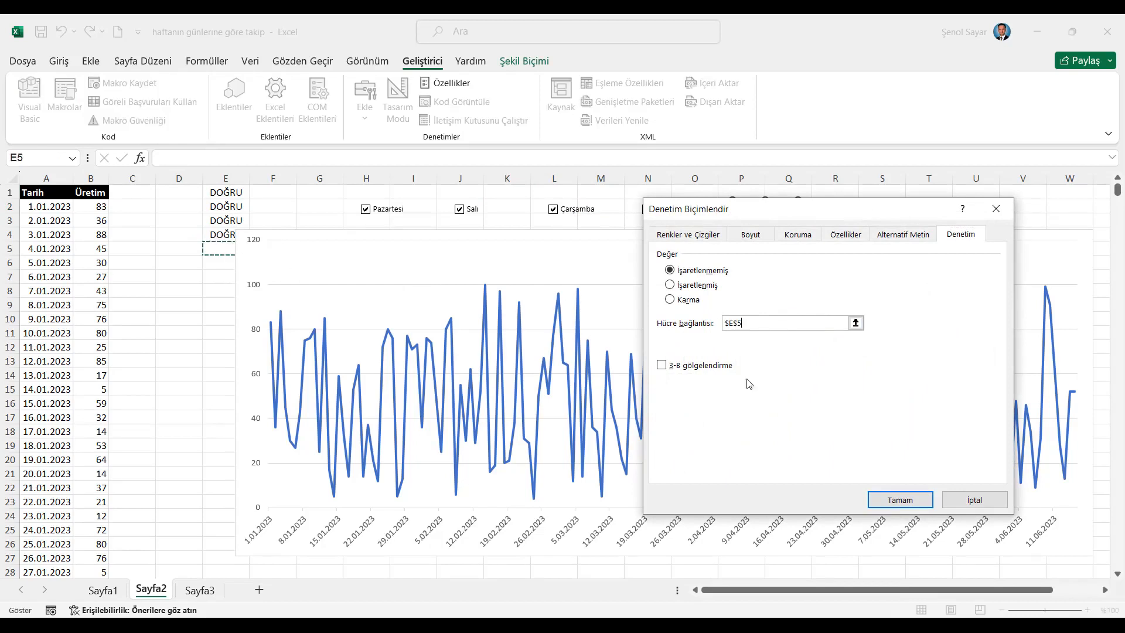
pyautogui.click(911, 502)
pyautogui.click(702, 193)
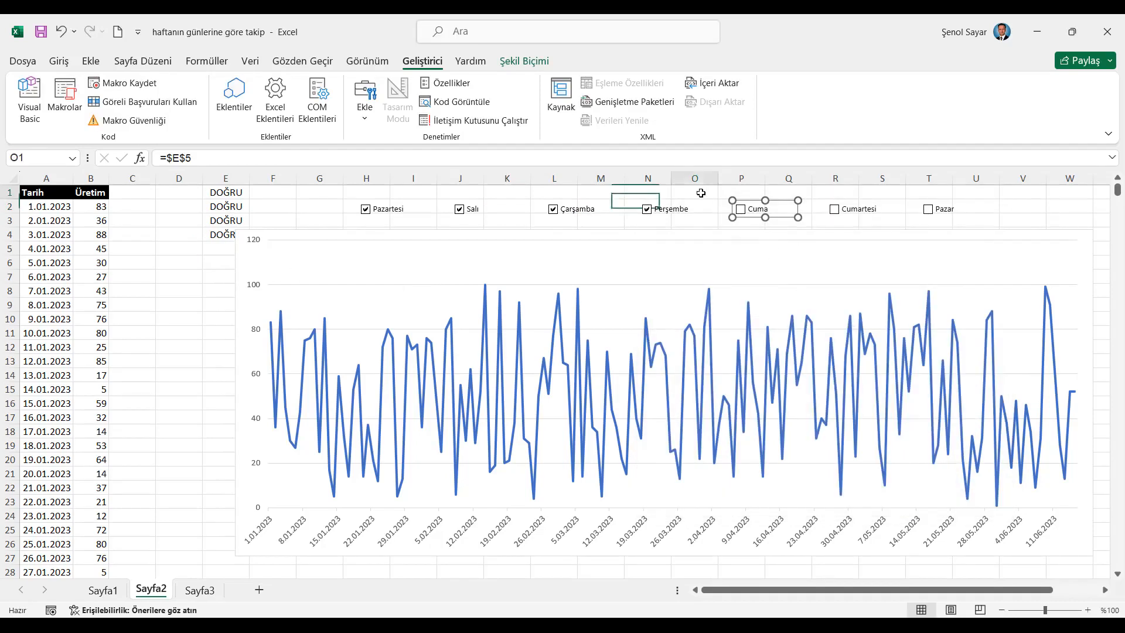
pyautogui.click(741, 209)
# Link the Cumartesi check box to cell E6 in its control format settings and tick it
pyautogui.rightClick(860, 212)
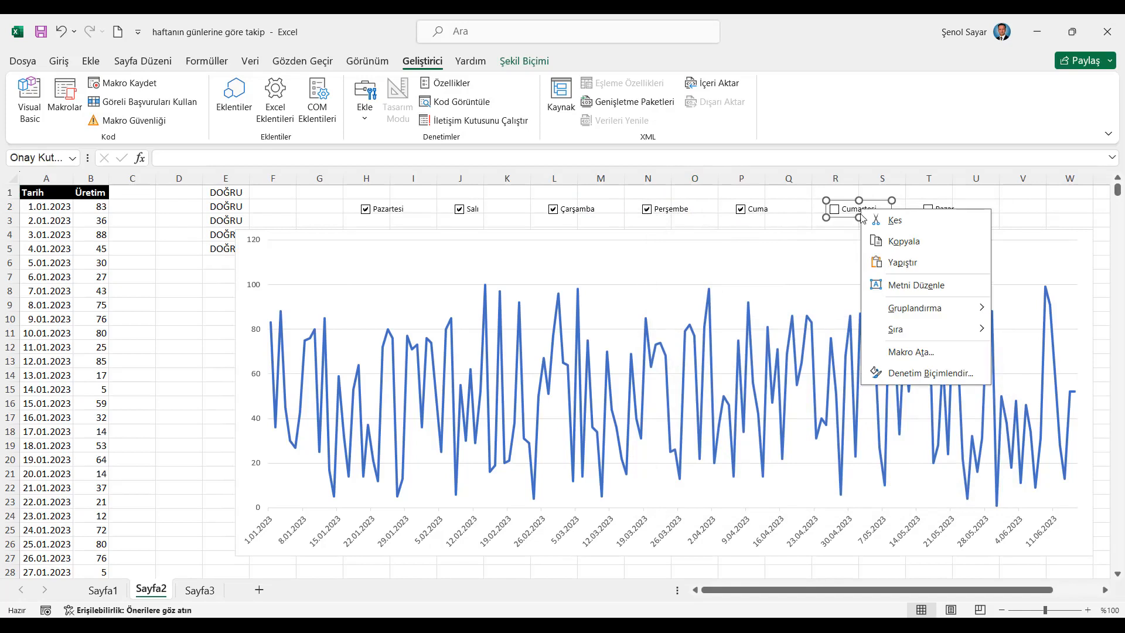
pyautogui.click(912, 374)
pyautogui.click(821, 323)
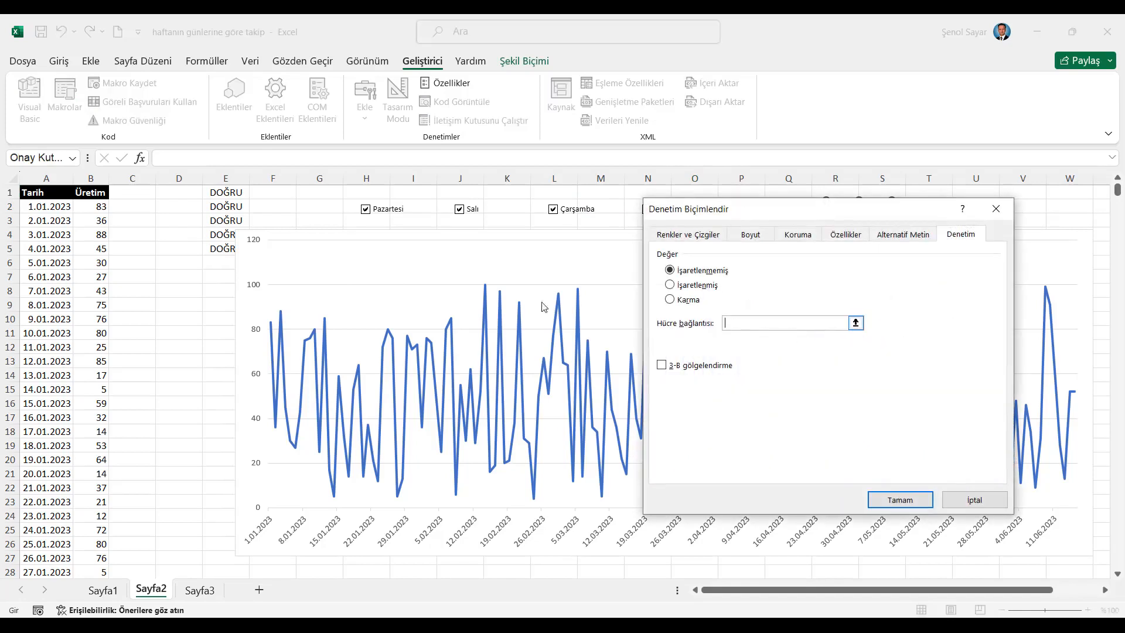
pyautogui.click(220, 263)
pyautogui.click(908, 503)
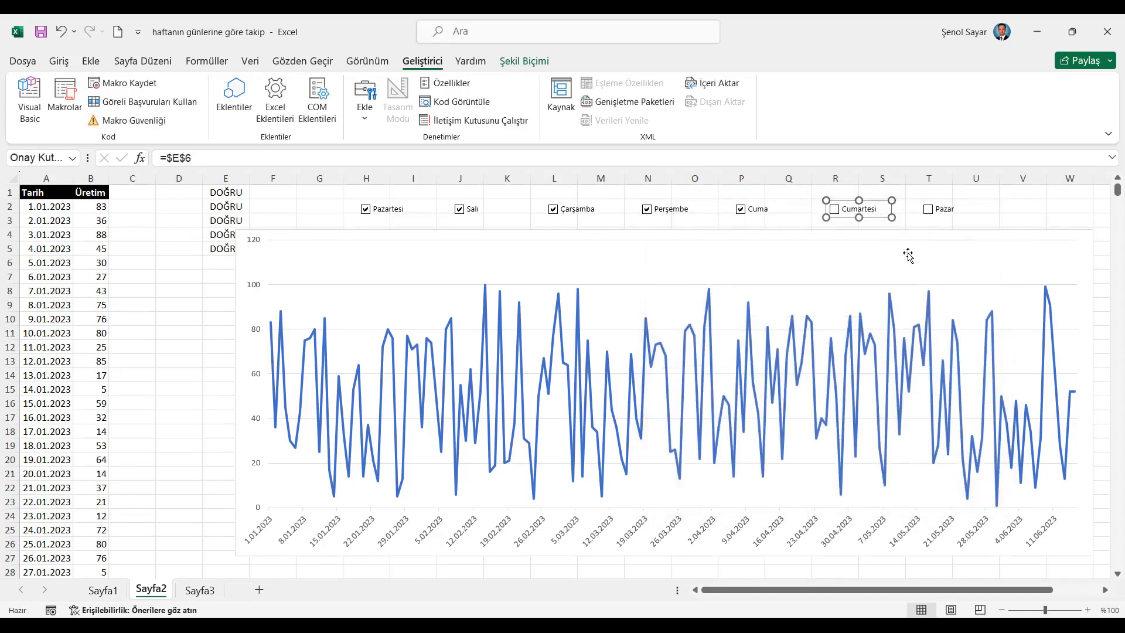
pyautogui.click(805, 191)
pyautogui.click(834, 209)
# Link the Pazar check box to cell E7 in its control format settings and tick it
pyautogui.rightClick(928, 210)
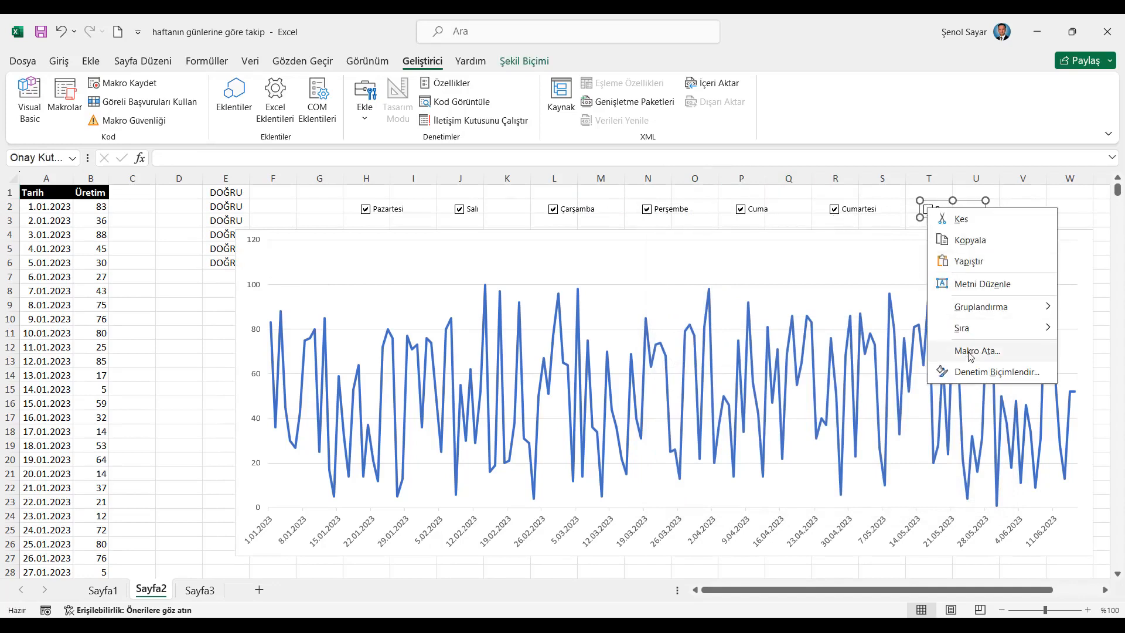
pyautogui.click(973, 373)
pyautogui.click(843, 323)
pyautogui.click(205, 282)
pyautogui.click(914, 499)
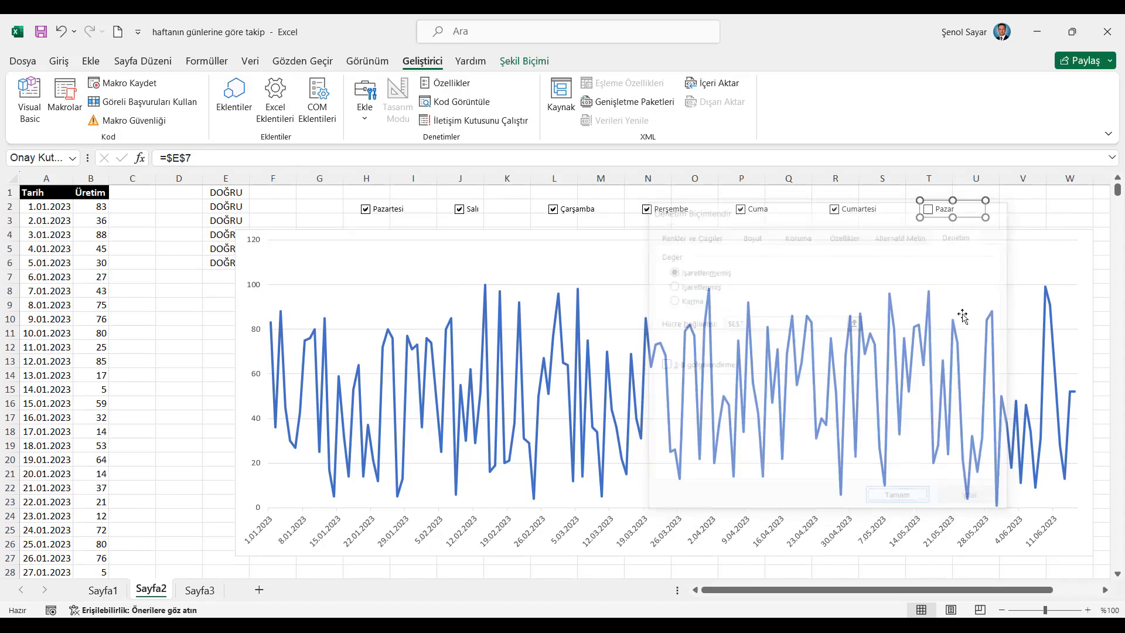
pyautogui.click(890, 195)
pyautogui.click(928, 209)
pyautogui.click(835, 191)
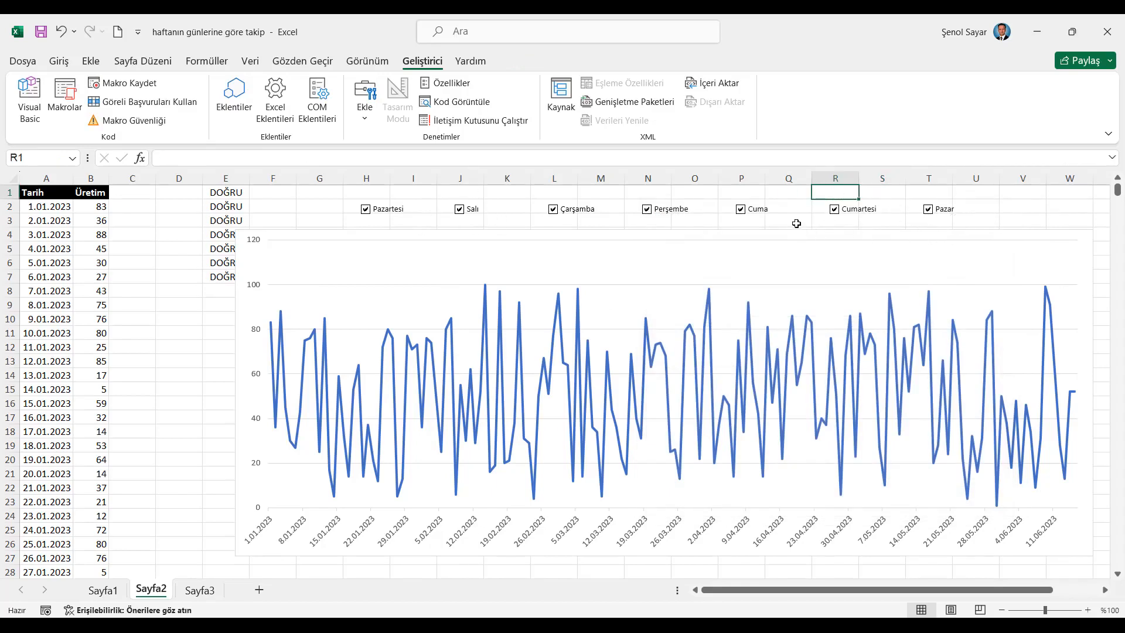
# Untick all seven weekday check boxes, from Pazar back to Pazartesi
pyautogui.click(928, 209)
pyautogui.click(835, 211)
pyautogui.click(741, 210)
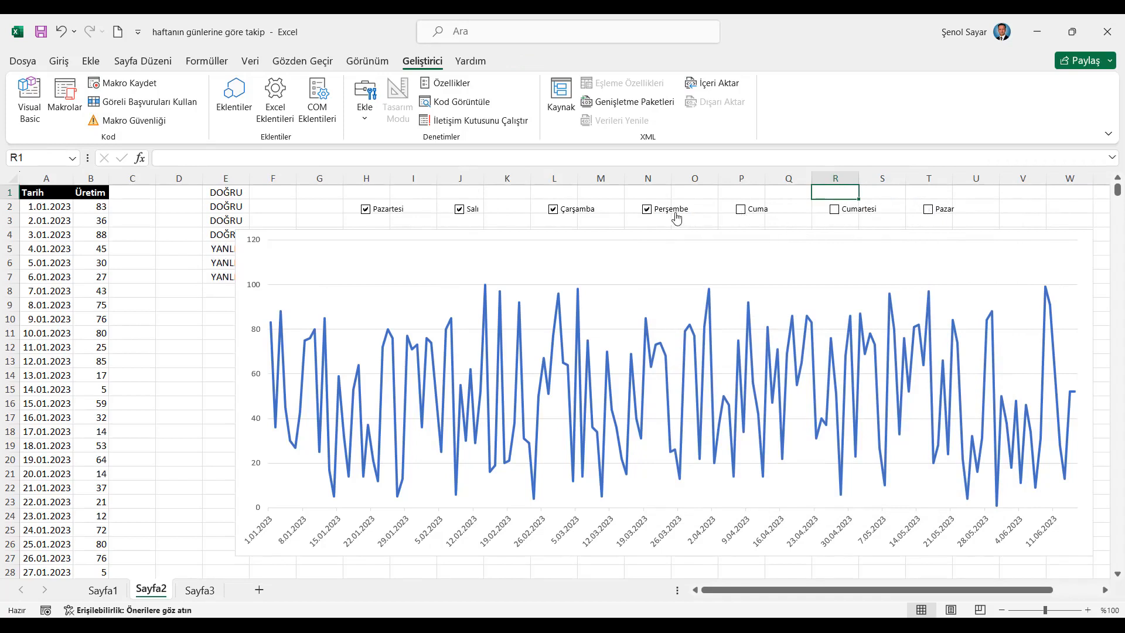
pyautogui.click(647, 209)
pyautogui.click(554, 211)
pyautogui.click(460, 209)
pyautogui.click(370, 214)
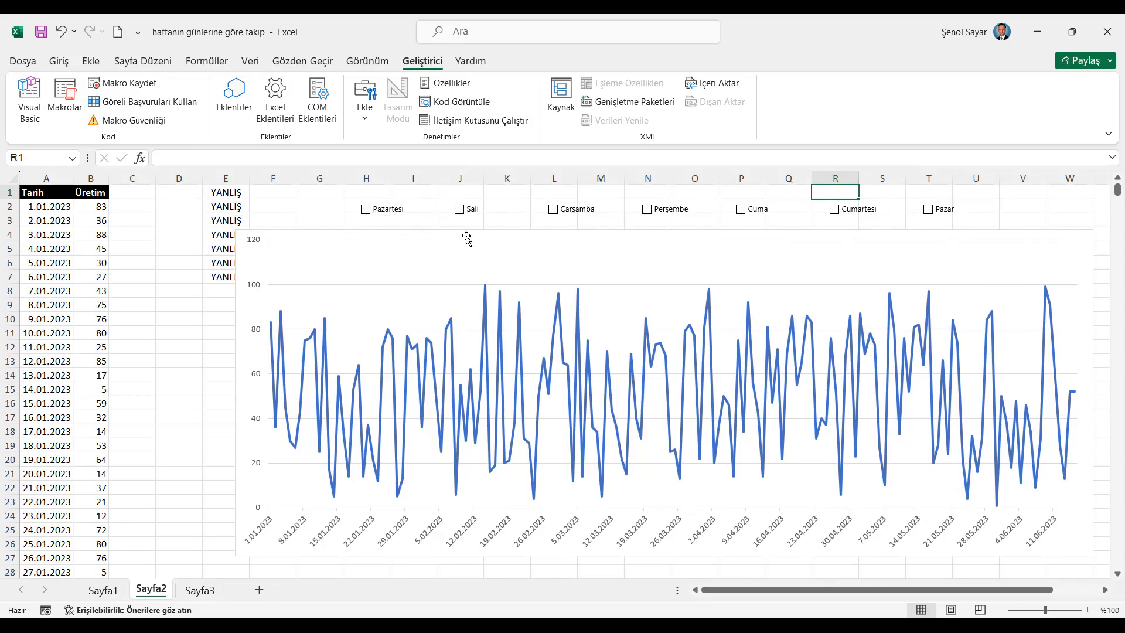
# Shift the line chart slightly right and up, and remove its shape fill and outline
pyautogui.moveTo(471, 235); pyautogui.dragTo(484, 229)
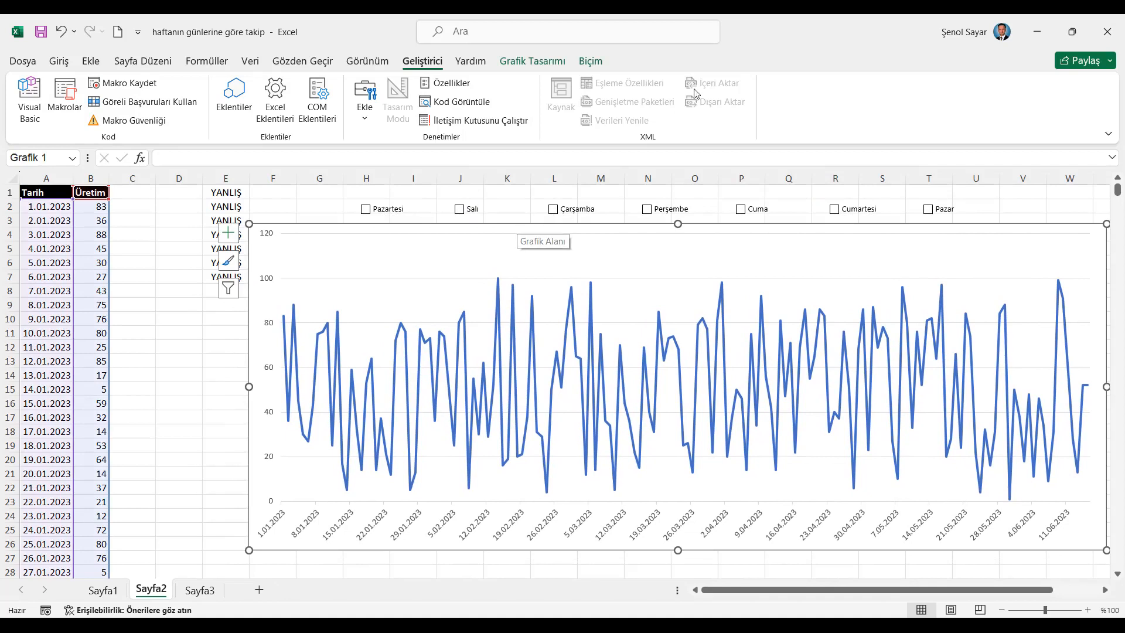
pyautogui.click(590, 62)
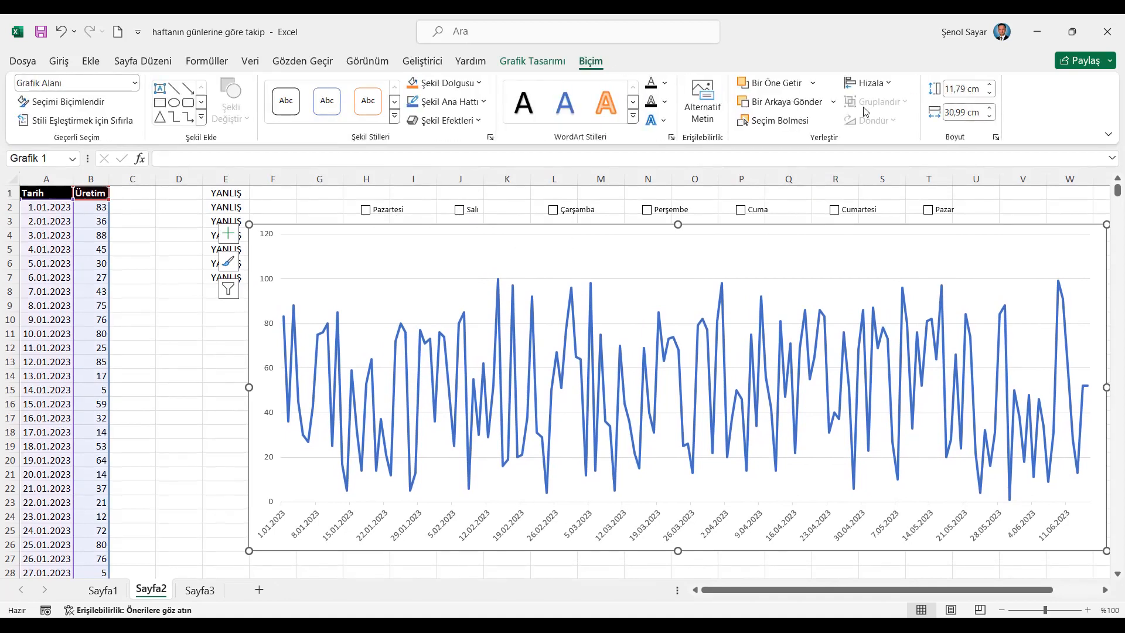
pyautogui.click(445, 82)
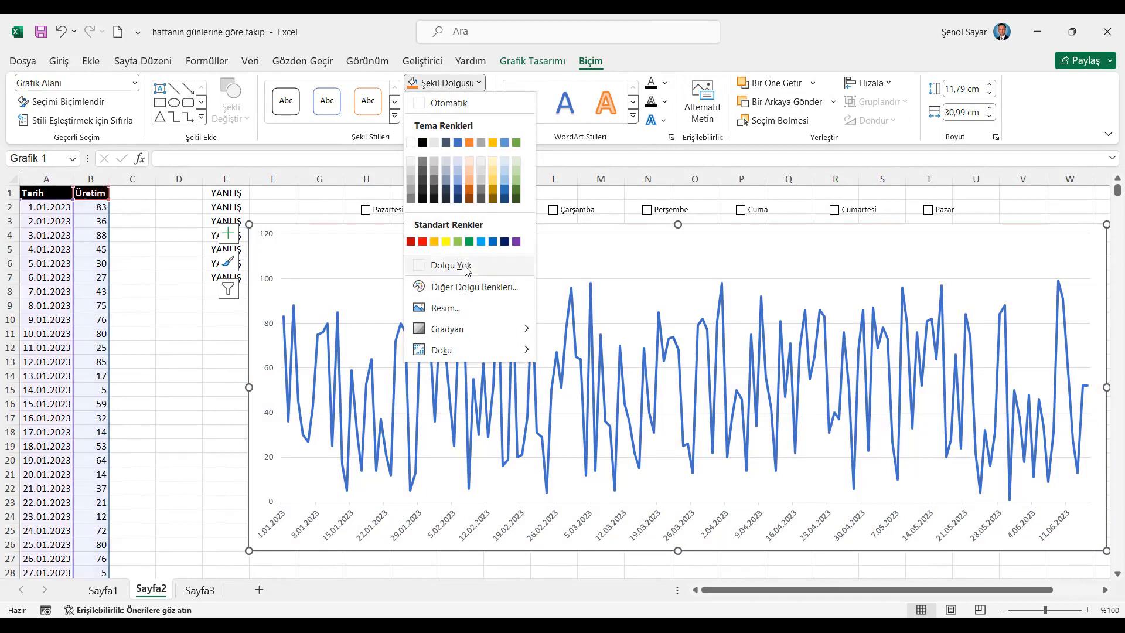
pyautogui.click(468, 272)
pyautogui.click(447, 102)
pyautogui.moveTo(440, 332)
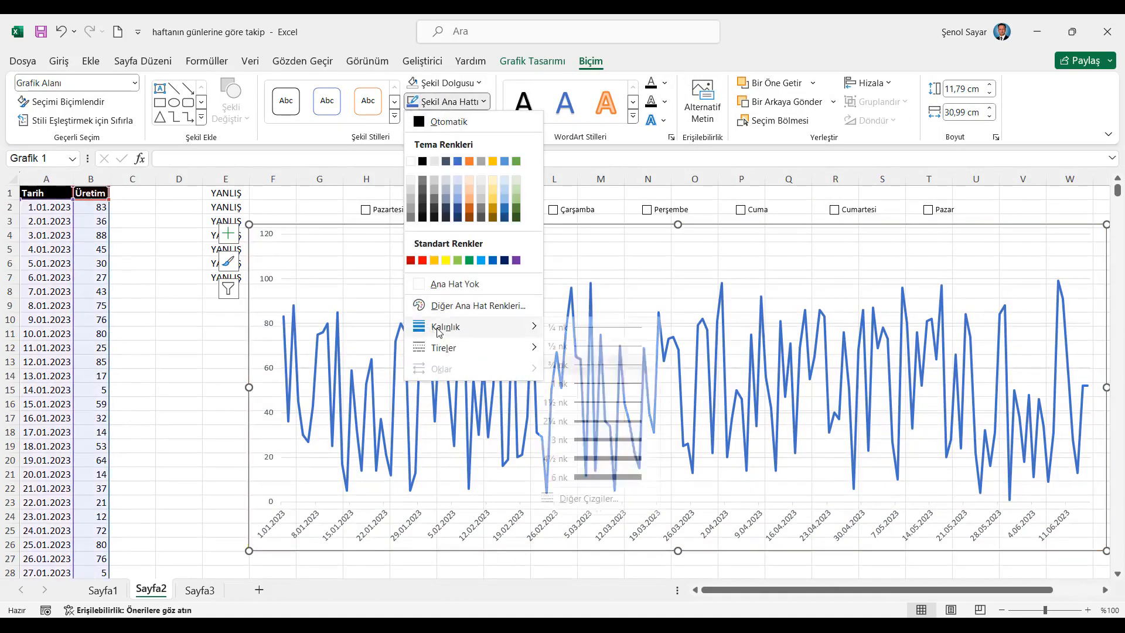
pyautogui.click(428, 284)
# Move the transparent chart up behind the weekday check boxes and stretch its lower edge down to about row 27
pyautogui.moveTo(538, 227); pyautogui.dragTo(533, 199)
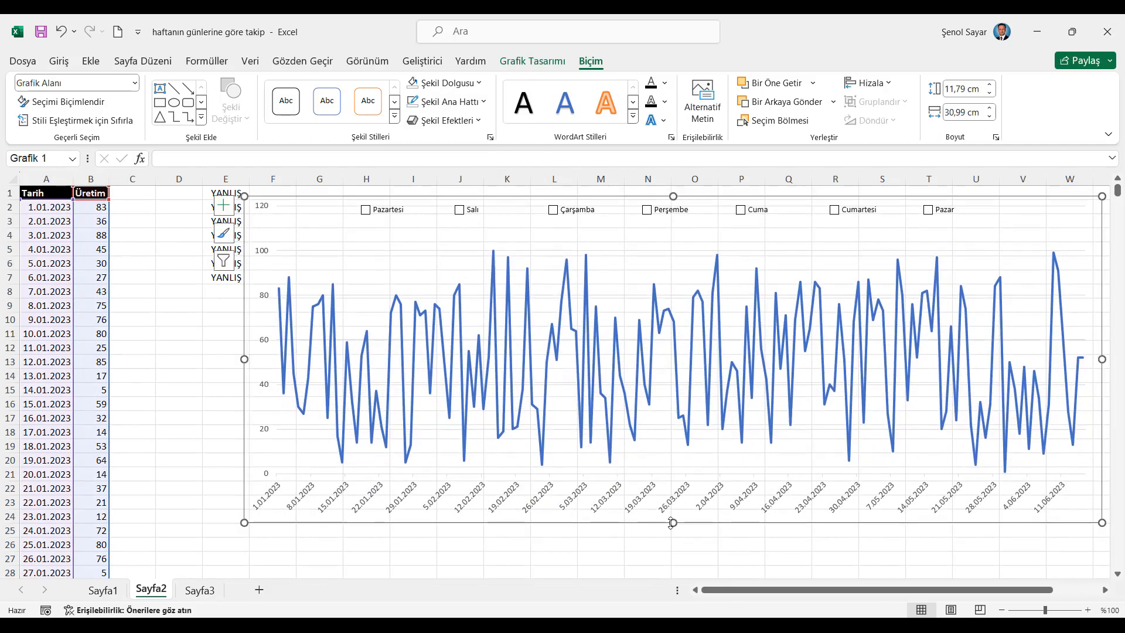
pyautogui.moveTo(674, 529); pyautogui.dragTo(674, 554)
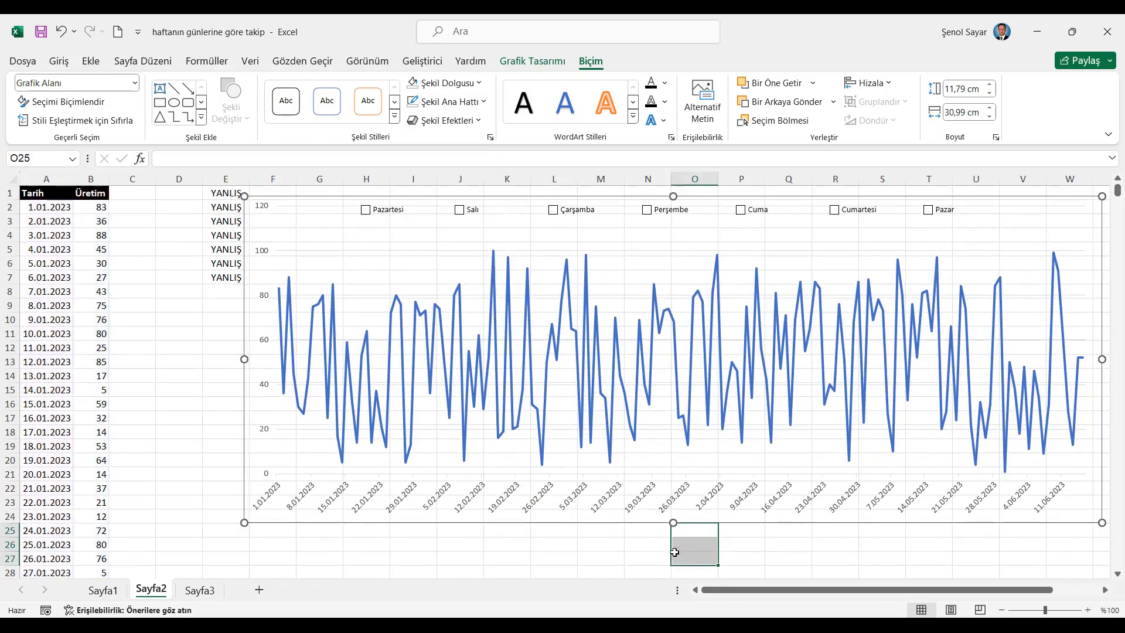
pyautogui.click(664, 505)
pyautogui.click(677, 523)
pyautogui.moveTo(674, 523); pyautogui.dragTo(673, 560)
pyautogui.moveTo(243, 341); pyautogui.dragTo(240, 327)
pyautogui.click(148, 196)
# Turn off the gridlines on the Sayfa2 worksheet
pyautogui.click(225, 194)
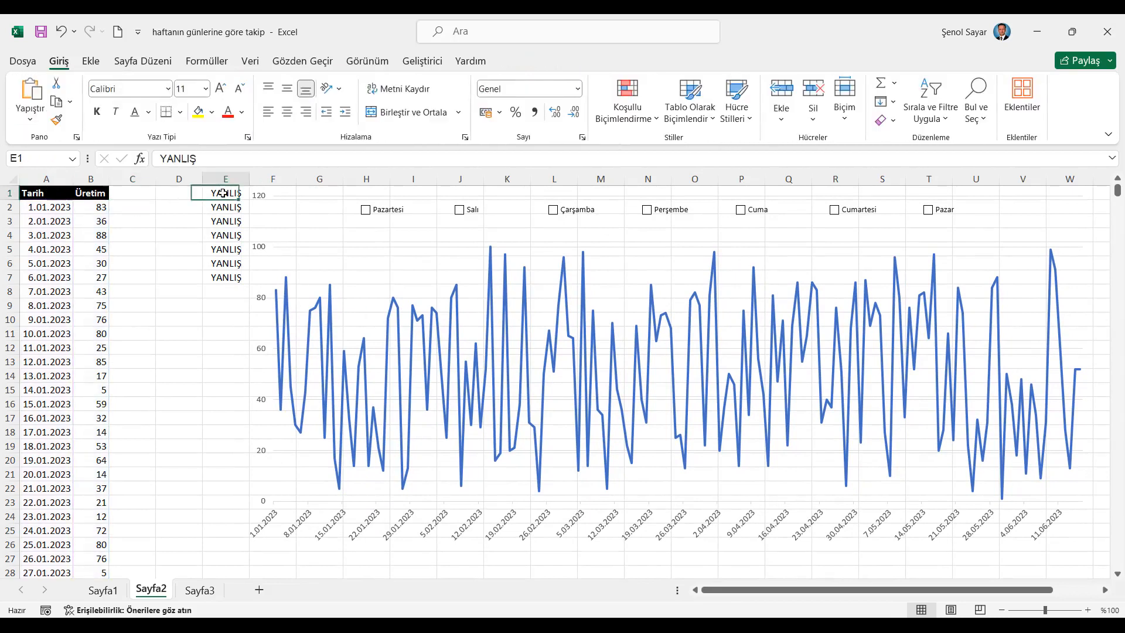
pyautogui.click(381, 63)
pyautogui.click(229, 103)
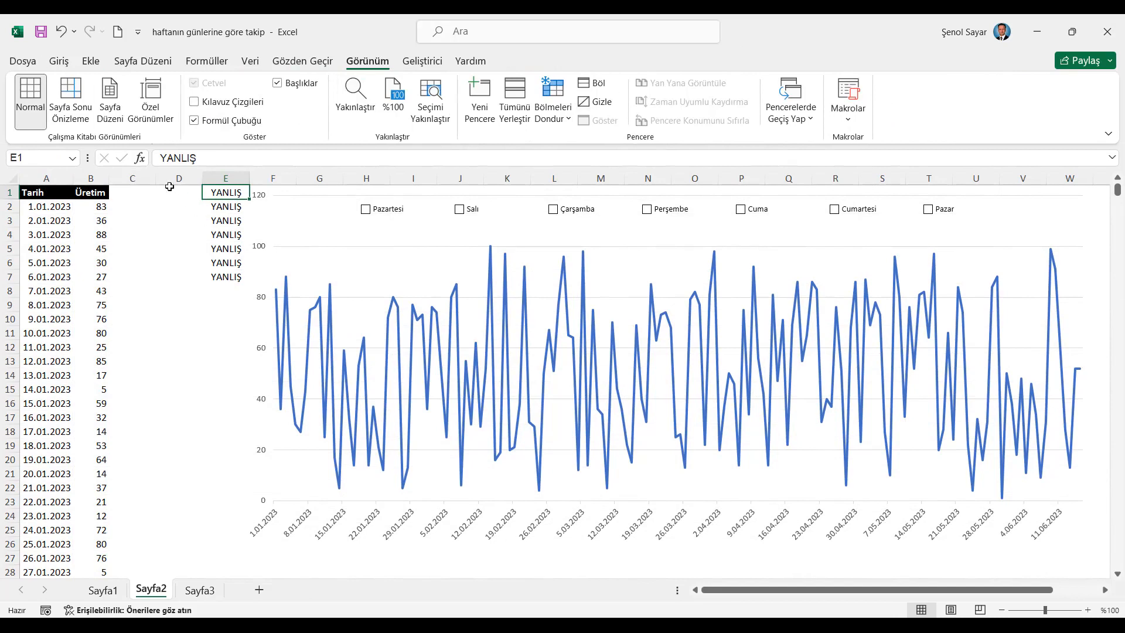
# Enter the formula =EĞER(E1=DOĞRU;SATIR(A1);0) in cell D1 and reselect that cell
pyautogui.click(65, 63)
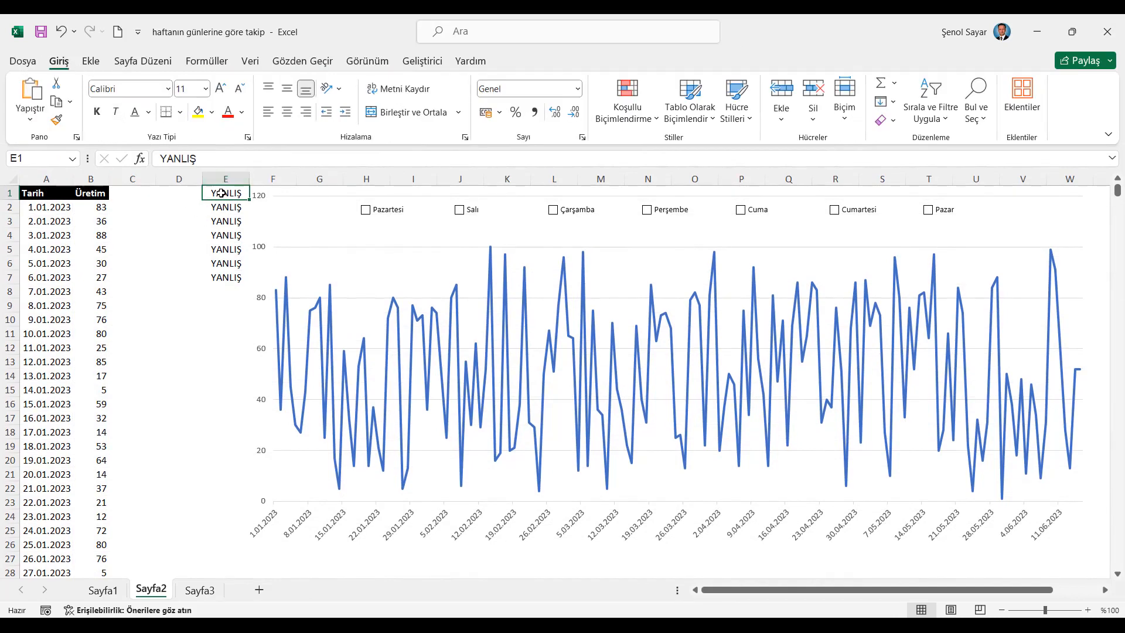
pyautogui.click(187, 192)
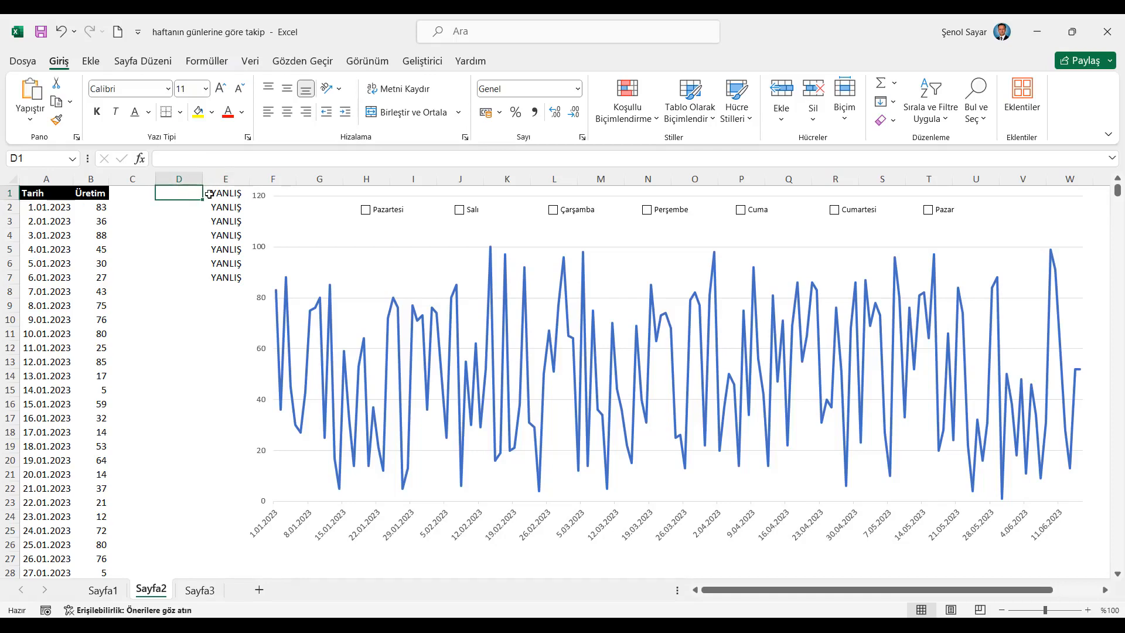
pyautogui.write('=eğe')
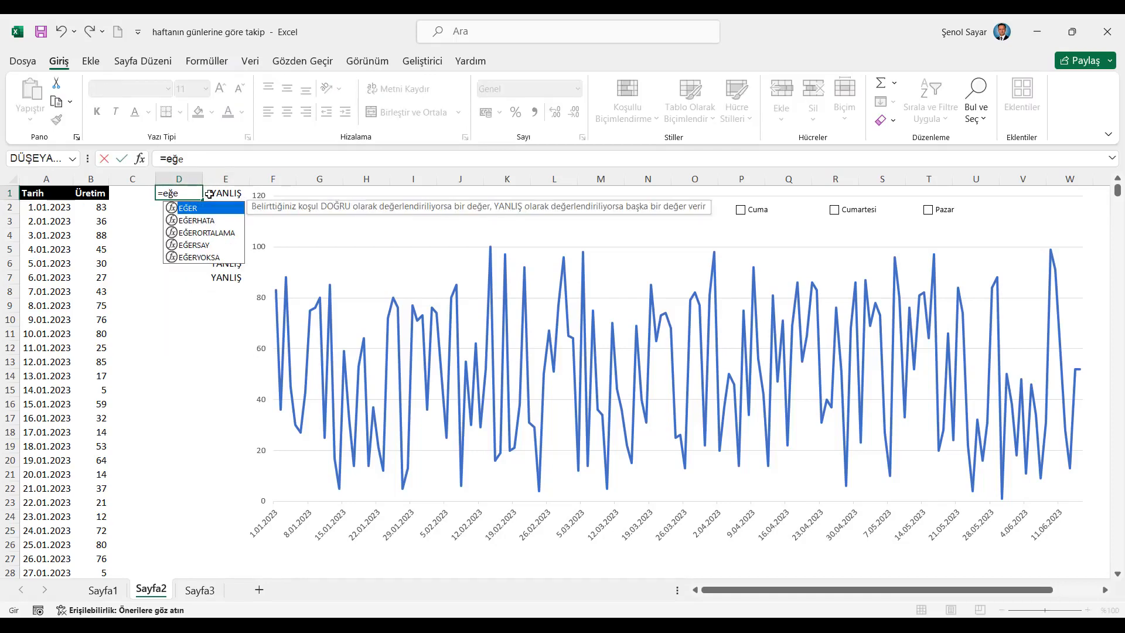
pyautogui.press('Tab')
pyautogui.click(232, 193)
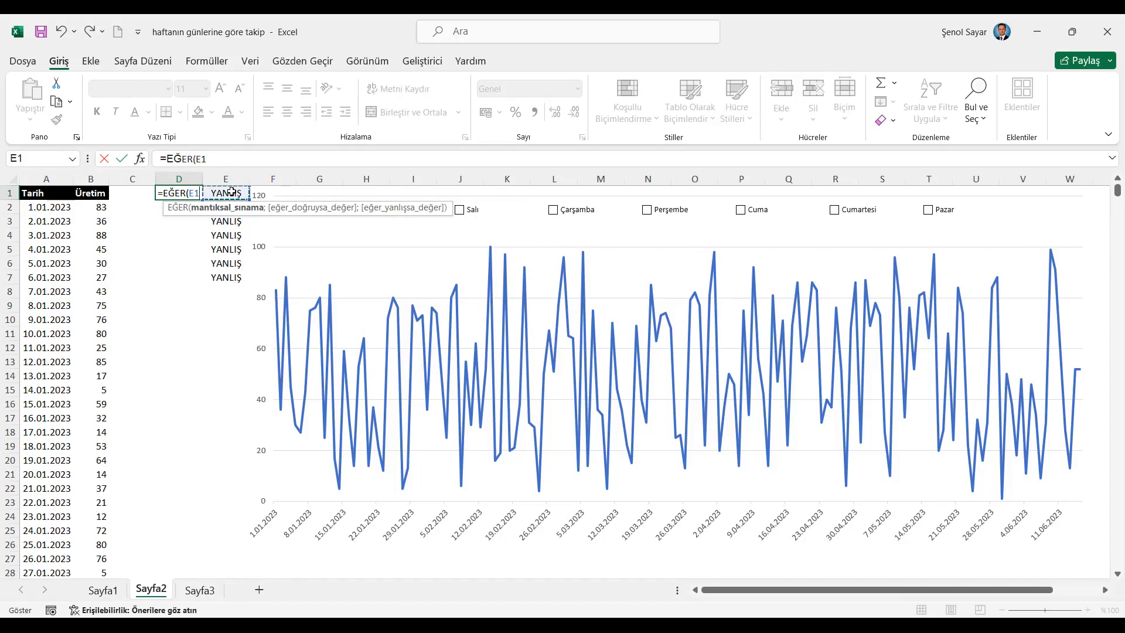
pyautogui.write('=doğ')
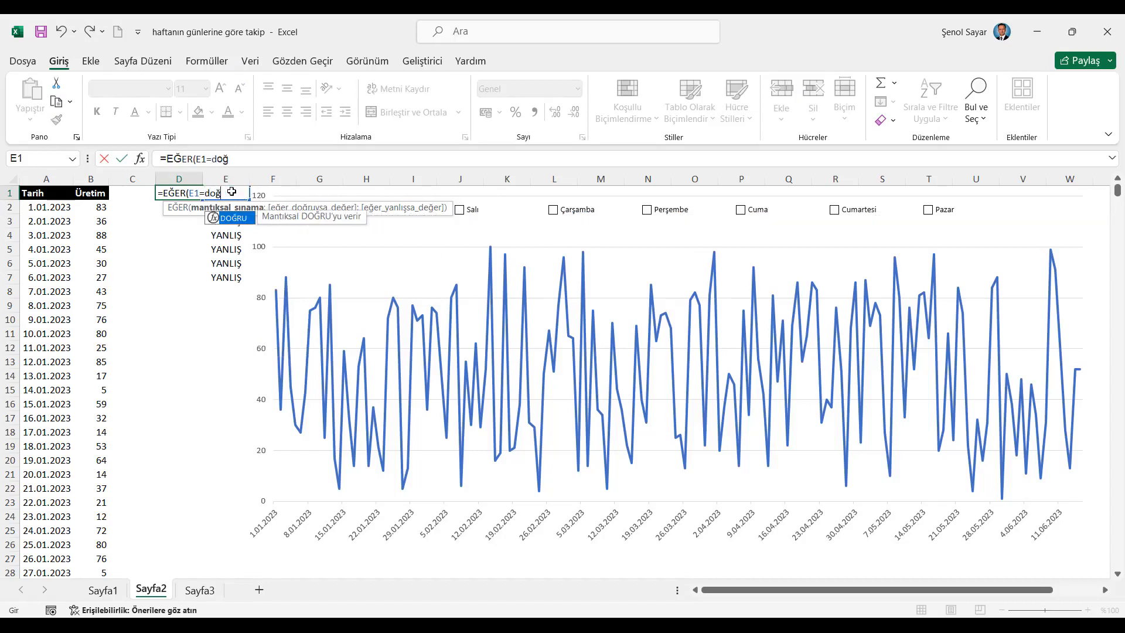
pyautogui.press('Tab')
pyautogui.write(';')
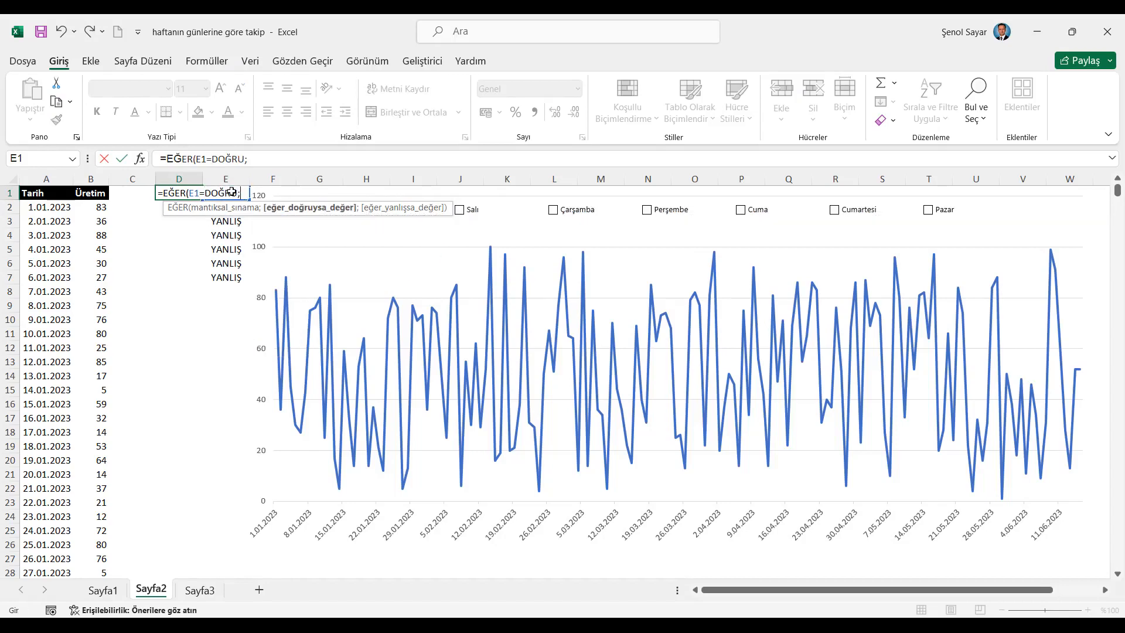
pyautogui.write('sat')
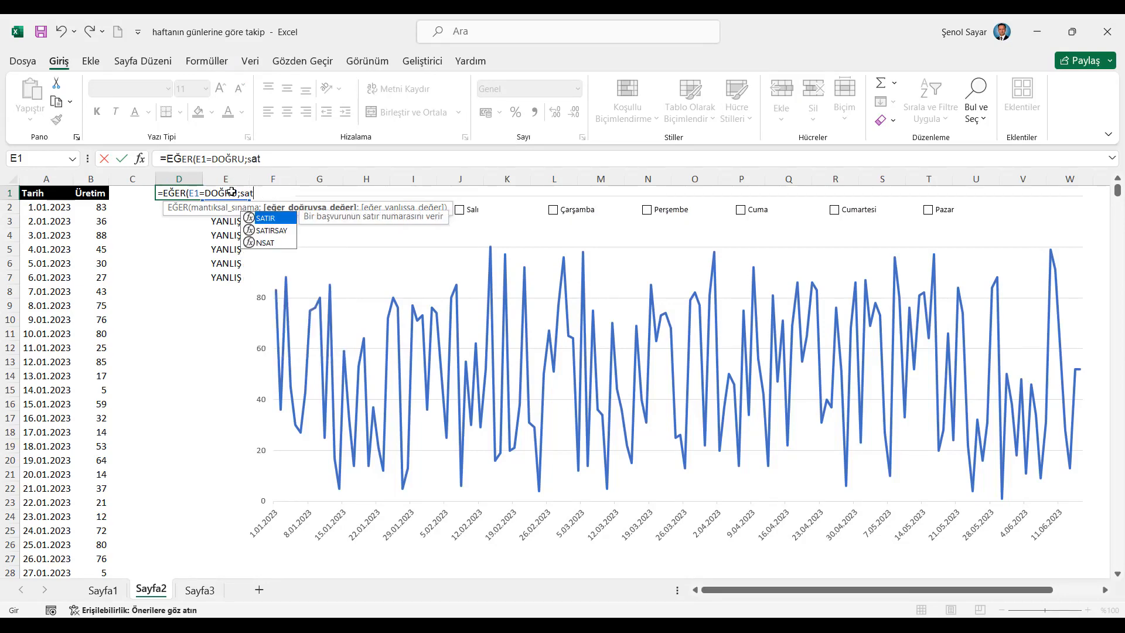
pyautogui.press('Tab')
pyautogui.write('a')
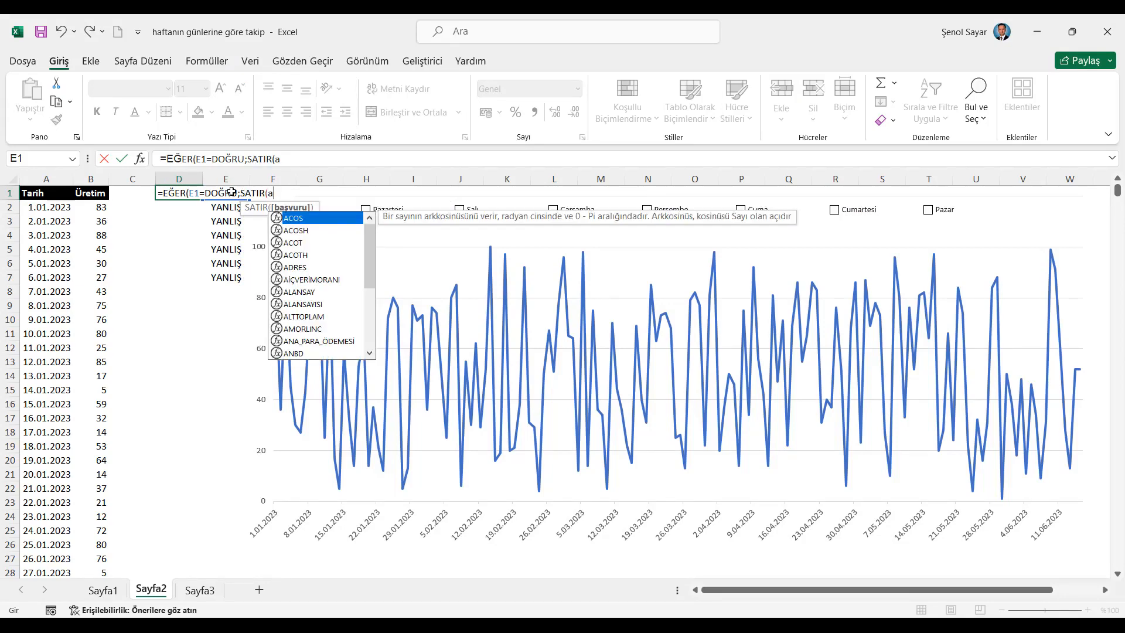
pyautogui.write('1')
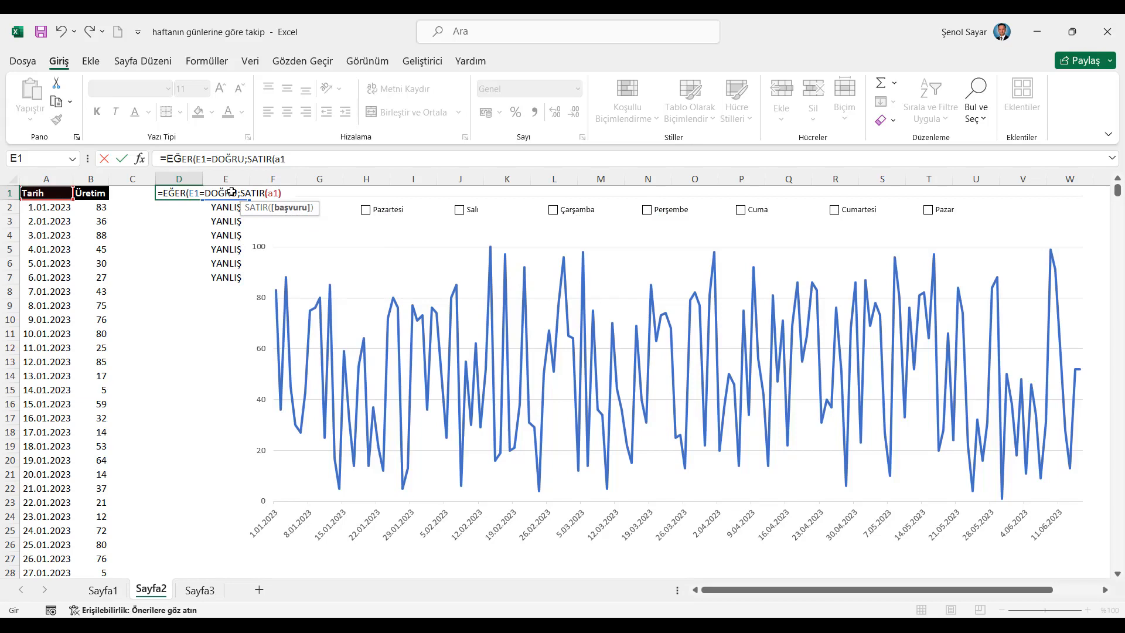
pyautogui.write(');')
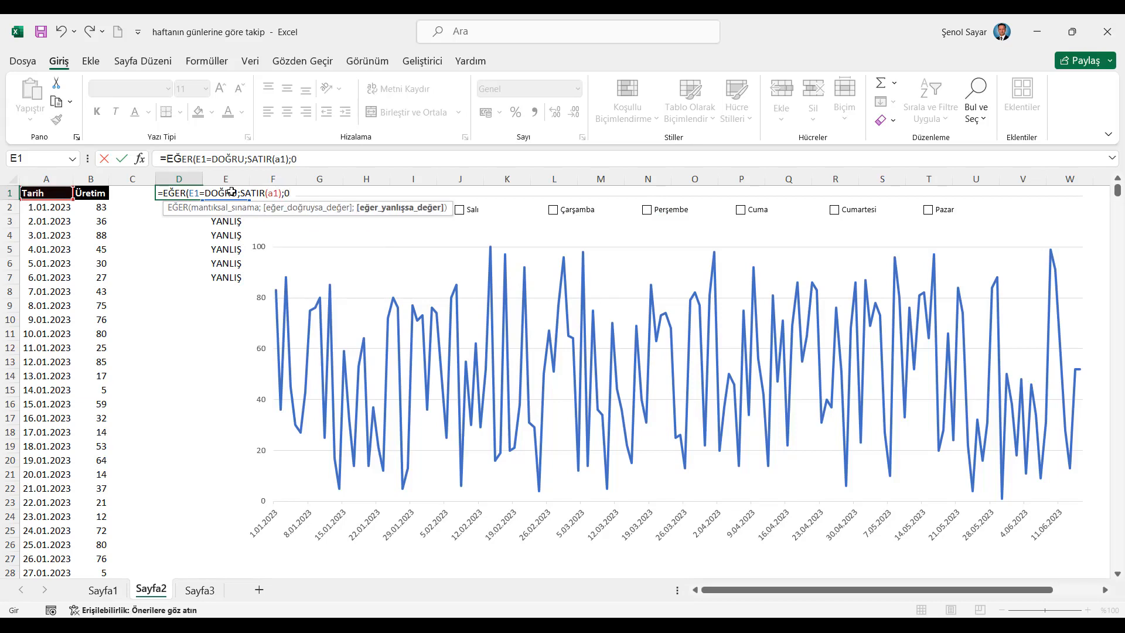
pyautogui.write('0')
pyautogui.press('Return')
pyautogui.click(194, 192)
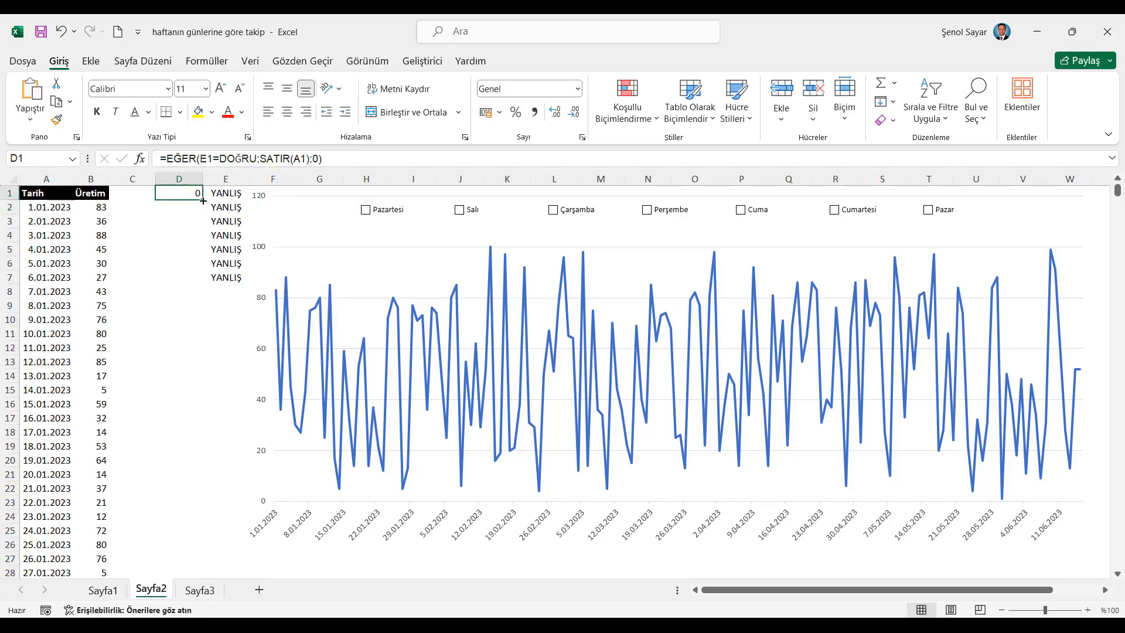
# Fill the D1 formula down to D7 and tick all seven weekday check boxes from Pazartesi to Pazar
pyautogui.doubleClick(202, 200)
pyautogui.click(194, 192)
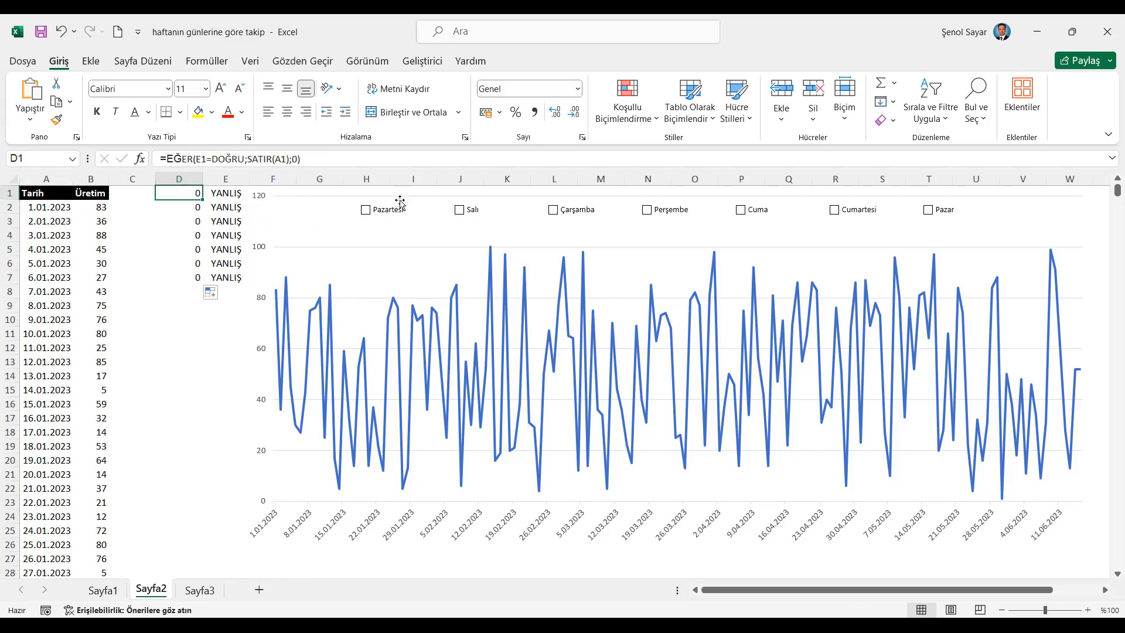
pyautogui.click(366, 210)
pyautogui.click(463, 212)
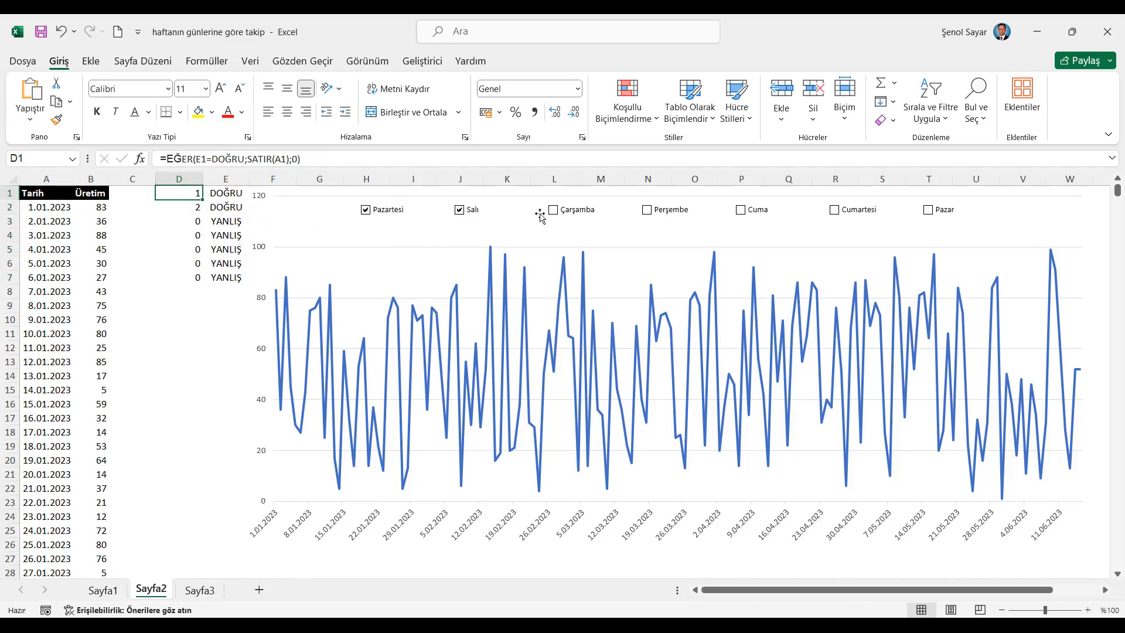
pyautogui.click(553, 211)
pyautogui.click(647, 211)
pyautogui.click(729, 212)
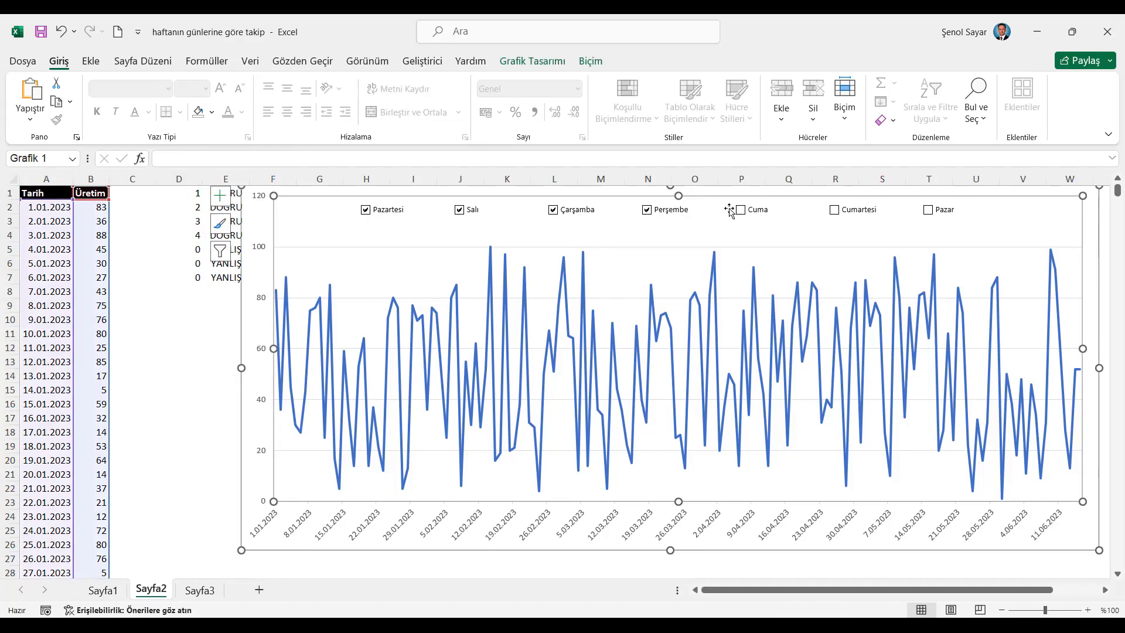
pyautogui.click(835, 211)
pyautogui.click(928, 212)
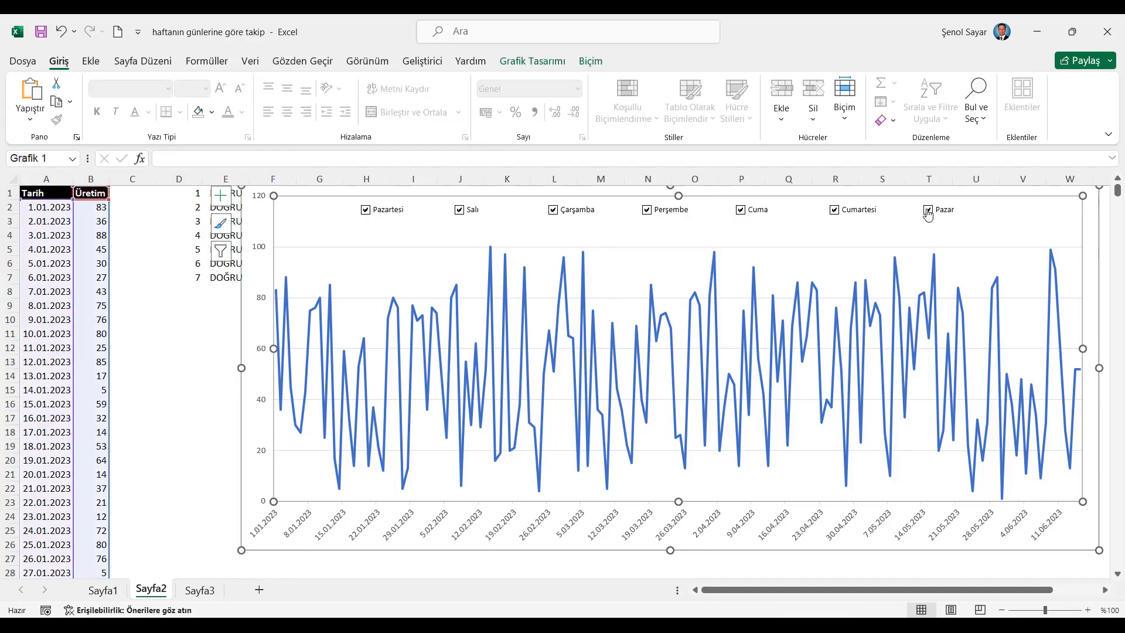
pyautogui.click(199, 198)
pyautogui.click(234, 191)
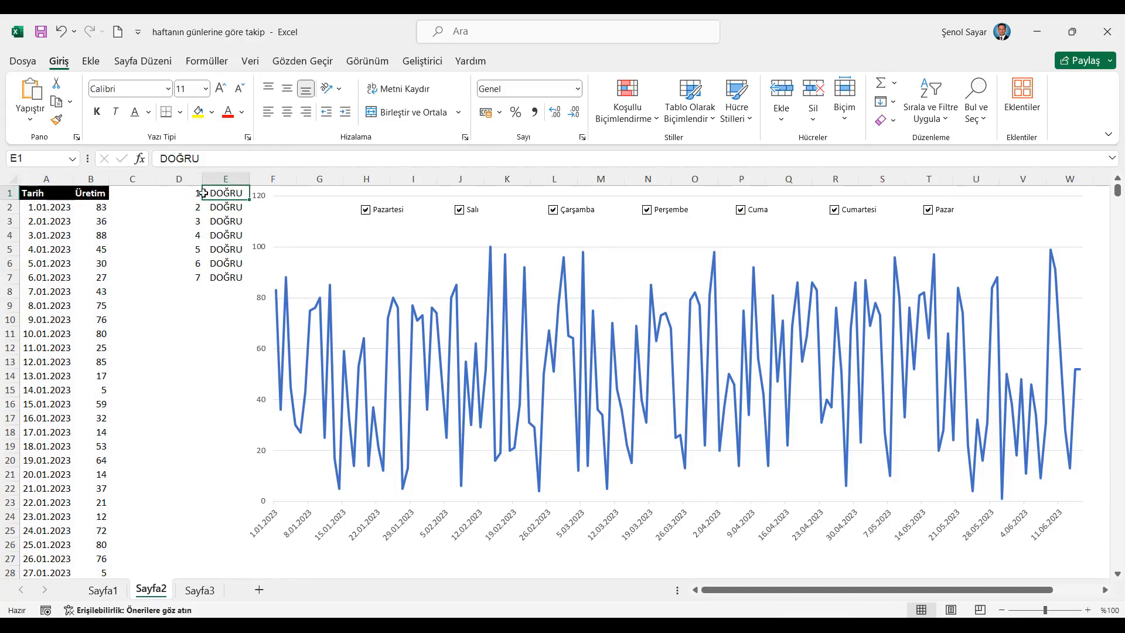
# Begin a formula in C2 nesting EĞER, KAÇINCI and HAFTANINGÜNÜ, with A2 as the date argument
pyautogui.click(119, 208)
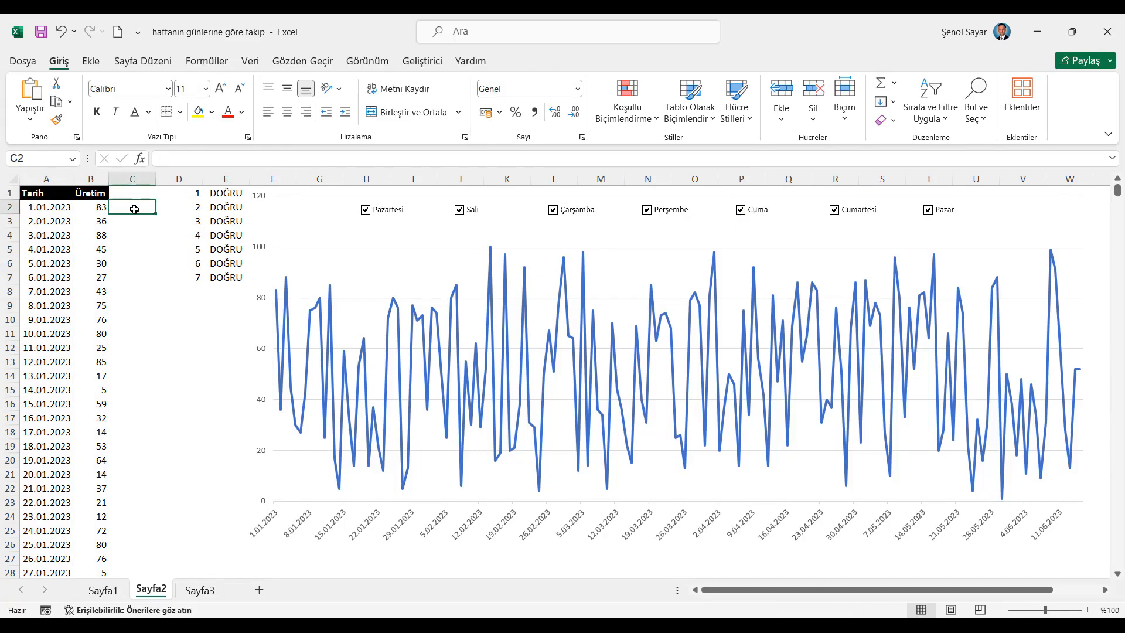
pyautogui.write('=eğe')
pyautogui.press('Tab')
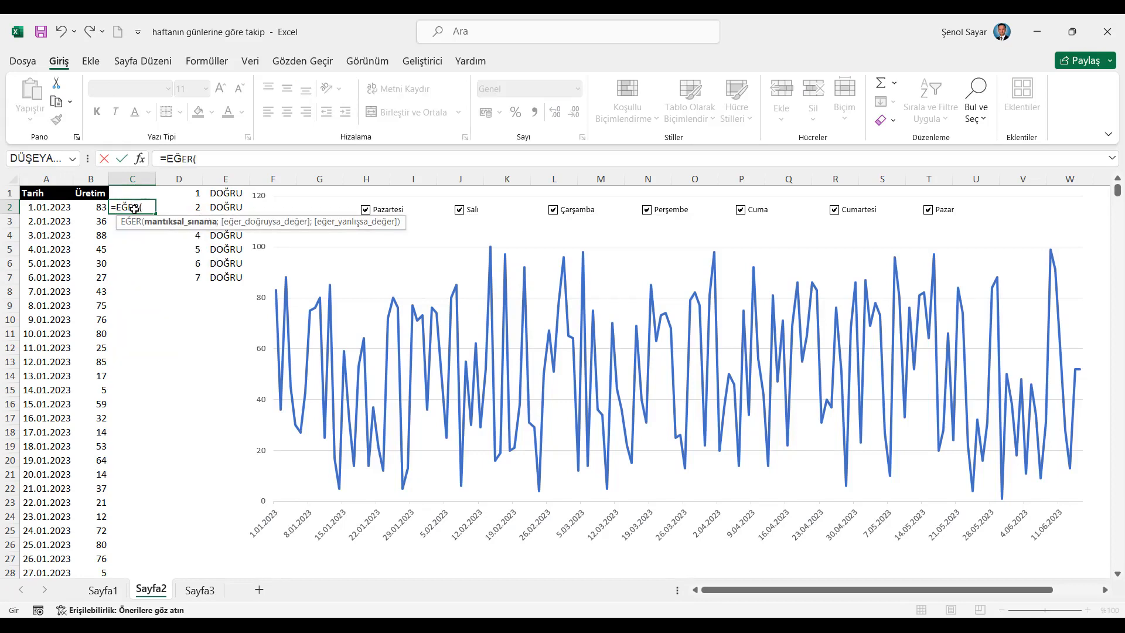
pyautogui.write('ka')
pyautogui.press('Tab')
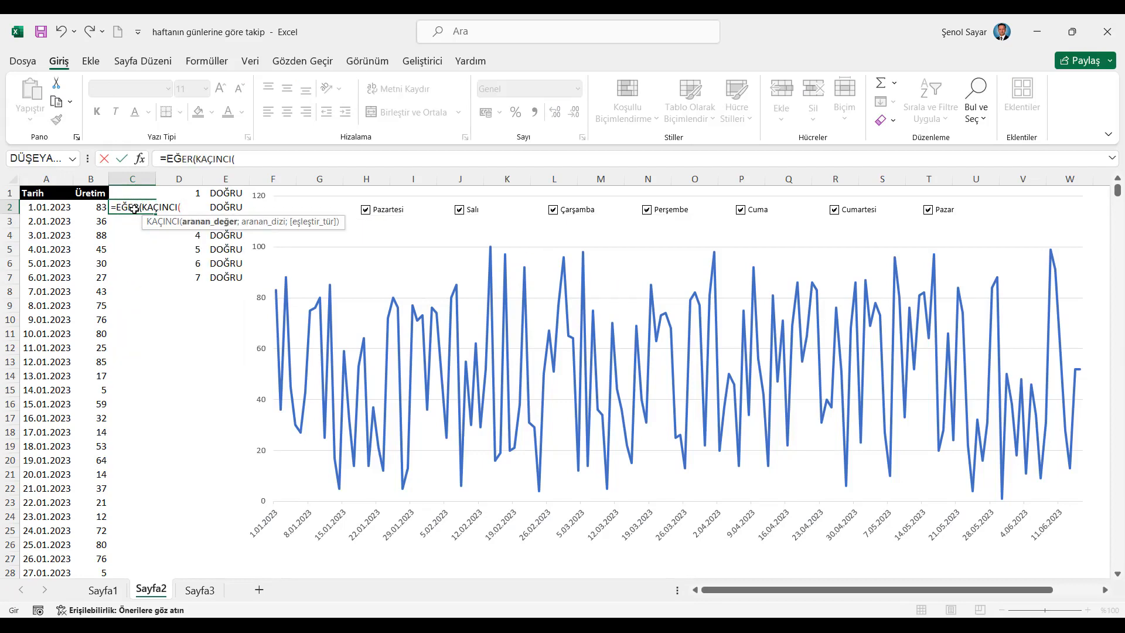
pyautogui.write('ha')
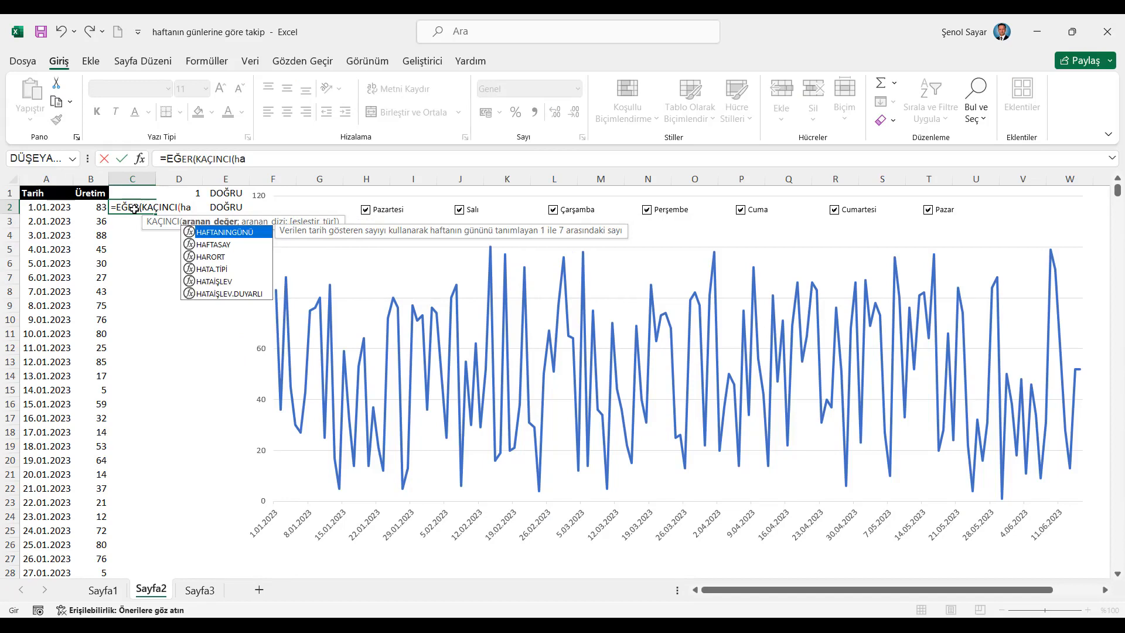
pyautogui.press('Tab')
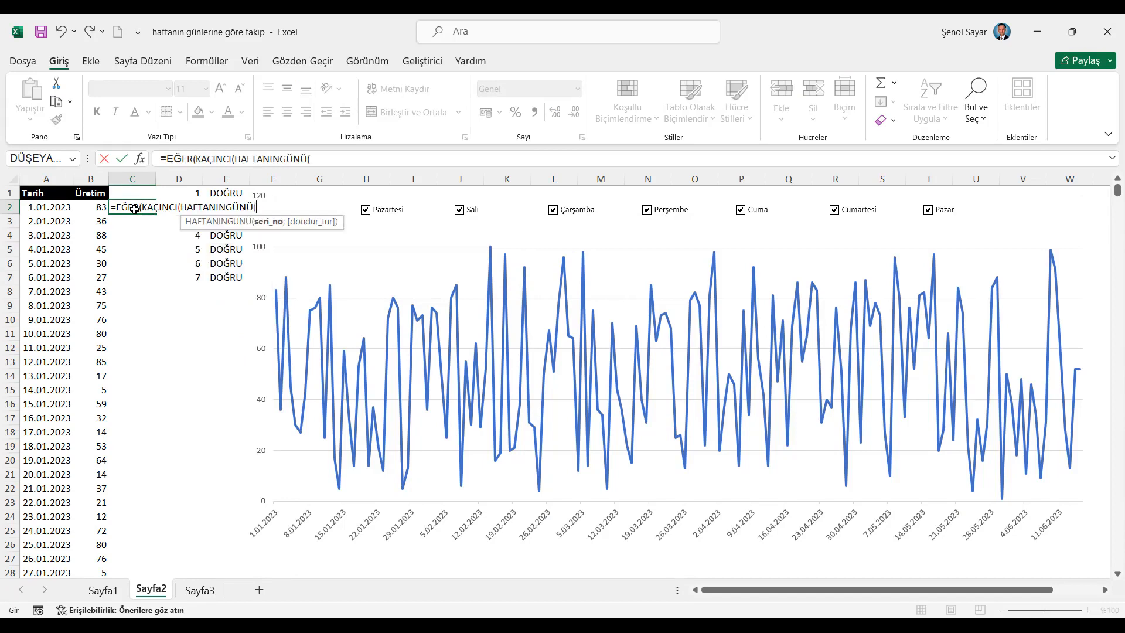
pyautogui.click(43, 209)
pyautogui.write(';')
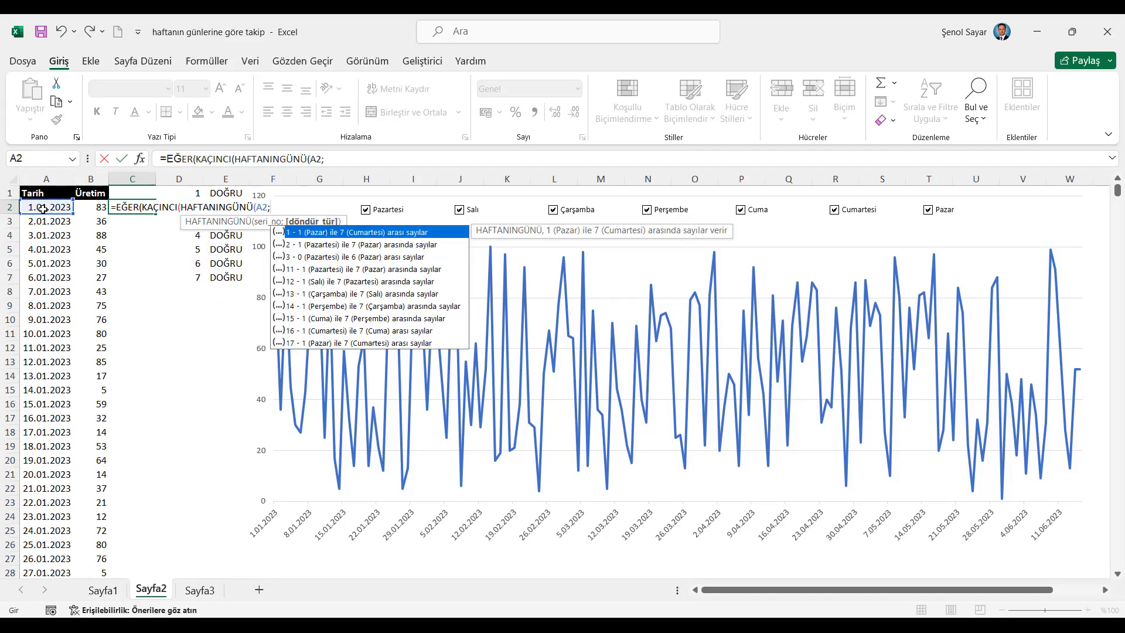
# Choose return type 11 for HAFTANINGÜNÜ, numbering Pazartesi as 1 through Pazar as 7
pyautogui.press('Down')
pyautogui.press('Down')
pyautogui.press('Down')
pyautogui.press('Down')
pyautogui.press('Down')
pyautogui.press('Down')
pyautogui.press('Down')
pyautogui.press('Down')
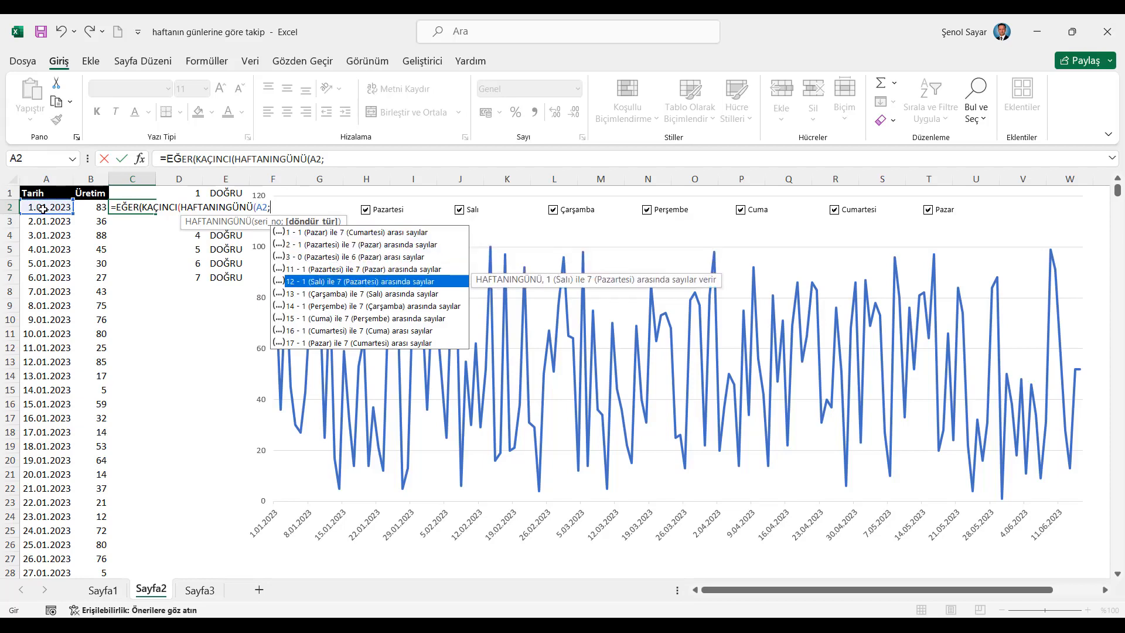
pyautogui.press('Up')
pyautogui.press('Up')
pyautogui.press('Up')
pyautogui.press('Up')
pyautogui.press('Up')
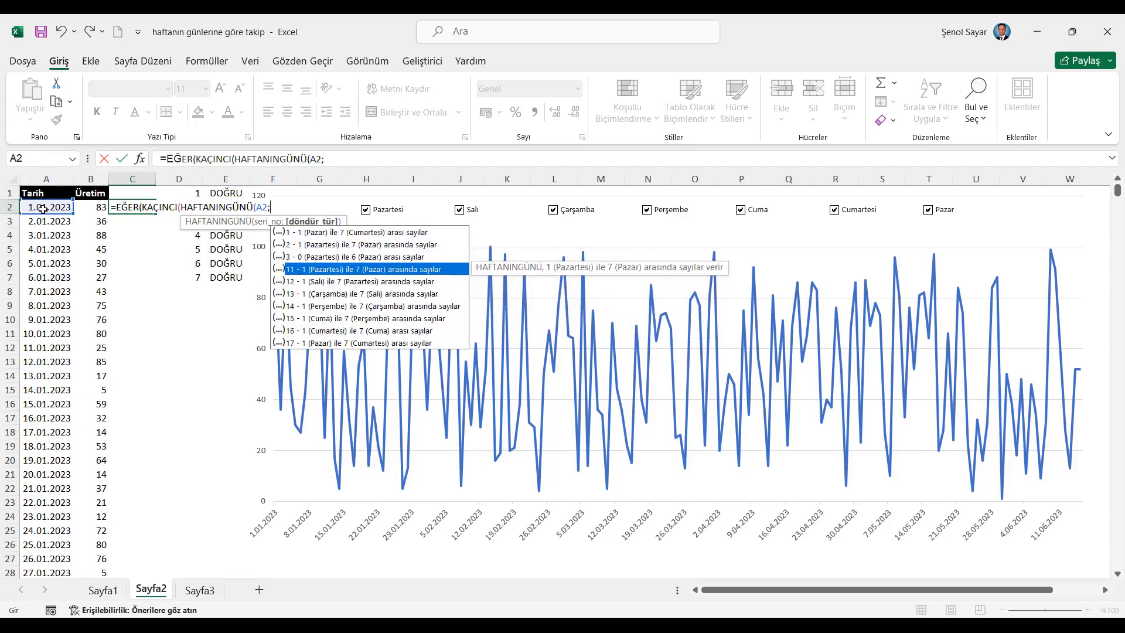
pyautogui.press('Up')
pyautogui.press('Up')
pyautogui.press('Up')
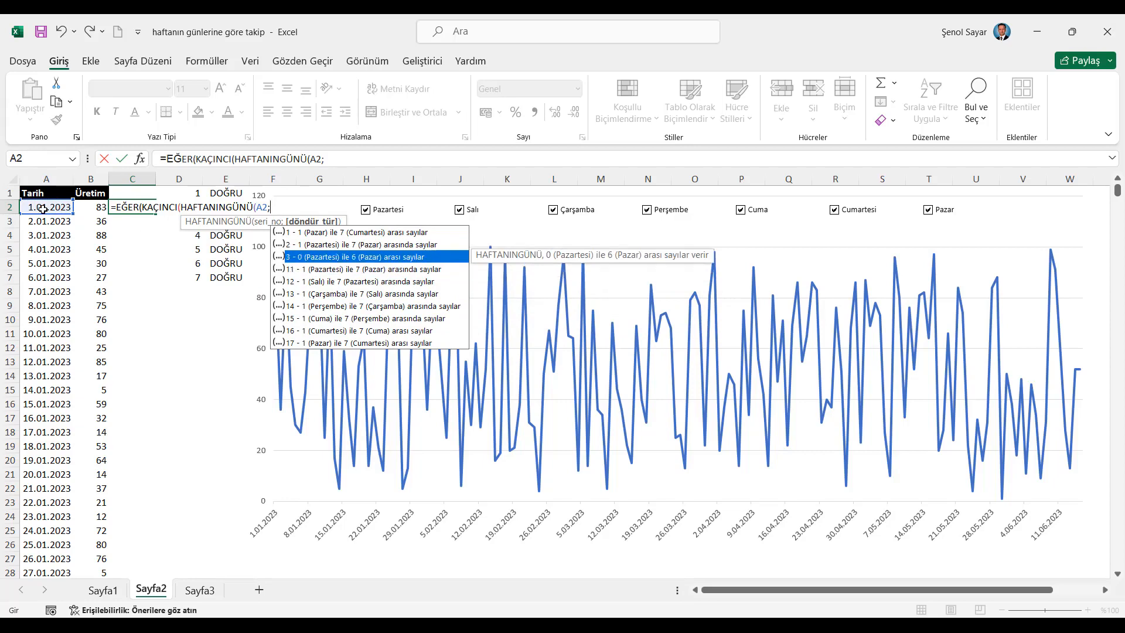
pyautogui.press('Down')
pyautogui.press('Down')
pyautogui.press('Down')
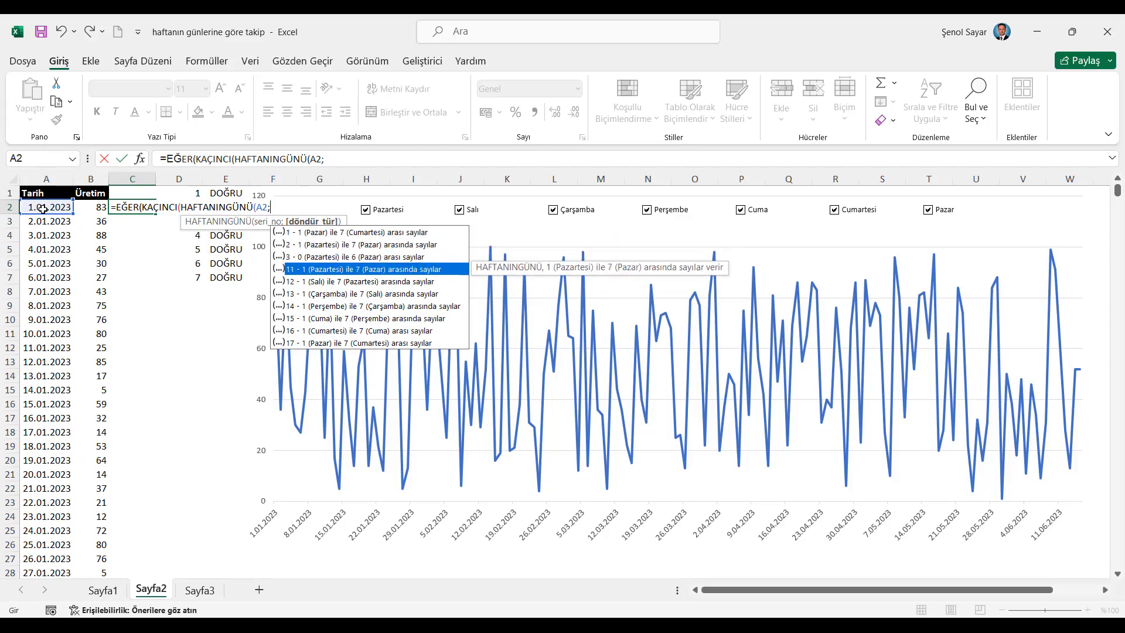
pyautogui.press('Tab')
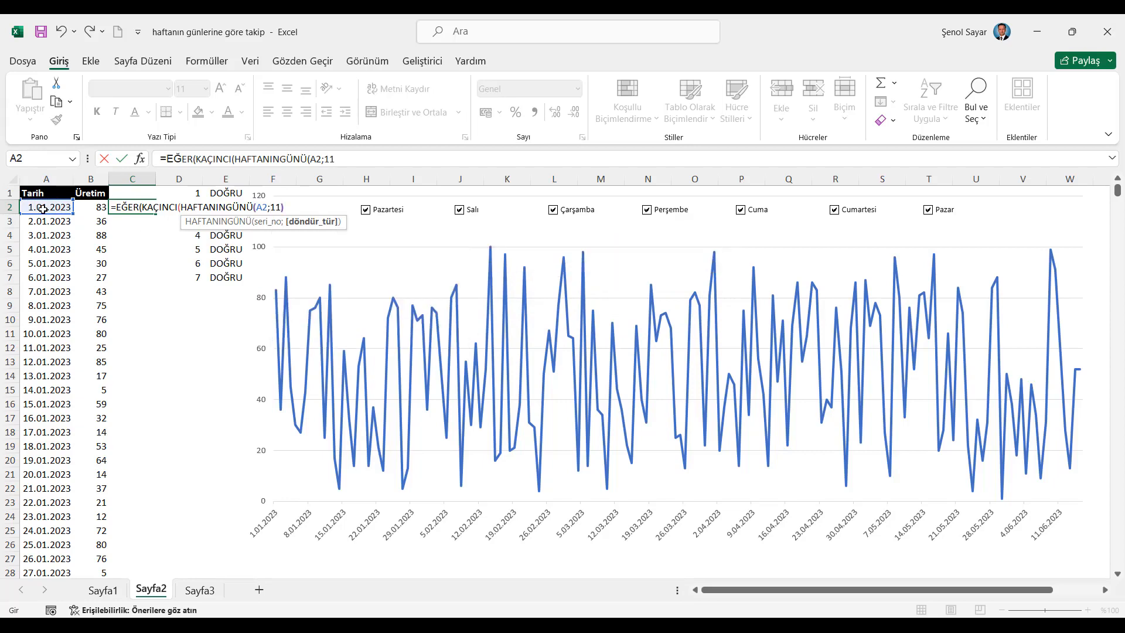
# Complete the C2 formula with lookup range $D$1:$D$7, condition >0 and results 1 and 0, and fill it down column C
pyautogui.write(');')
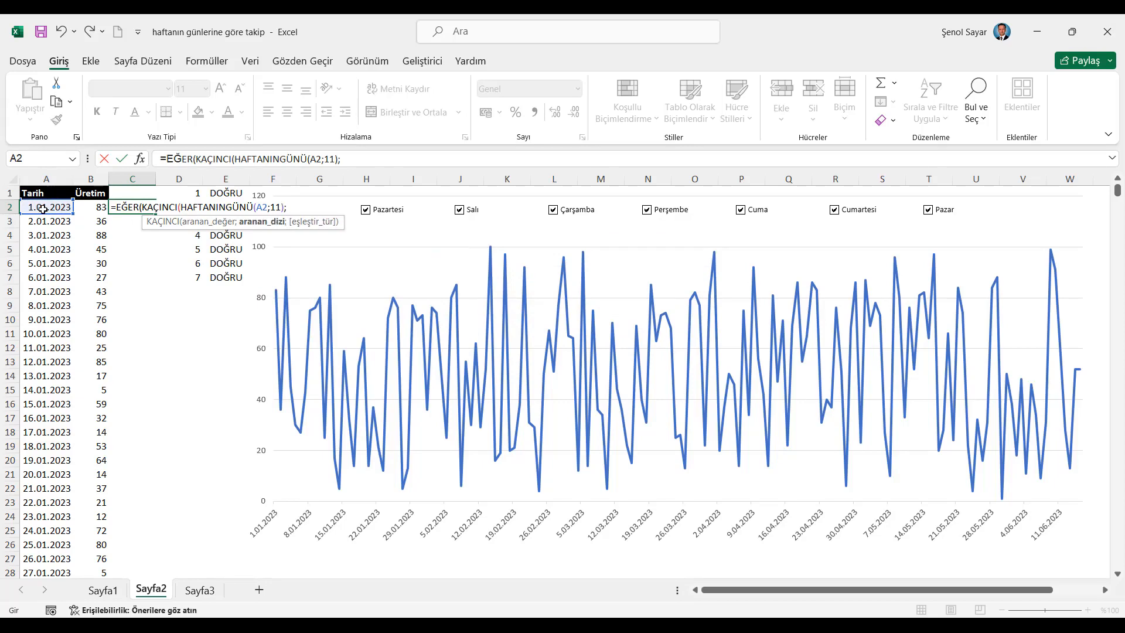
pyautogui.moveTo(194, 195); pyautogui.dragTo(196, 274)
pyautogui.press('F4')
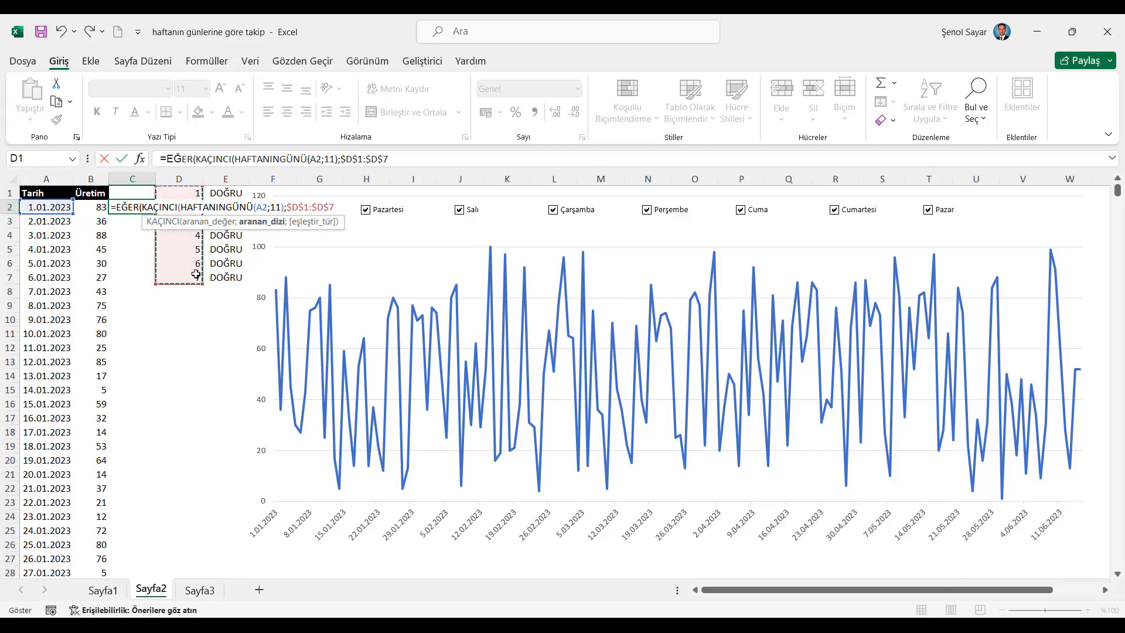
pyautogui.write(')>0')
pyautogui.write(';1;')
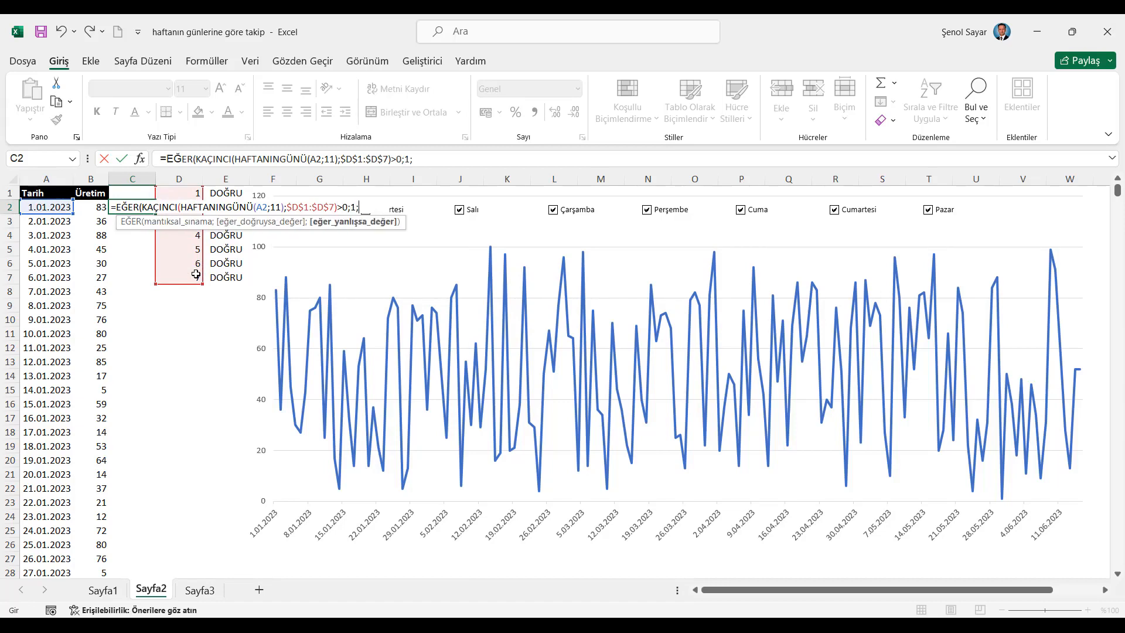
pyautogui.write('0)')
pyautogui.press('Return')
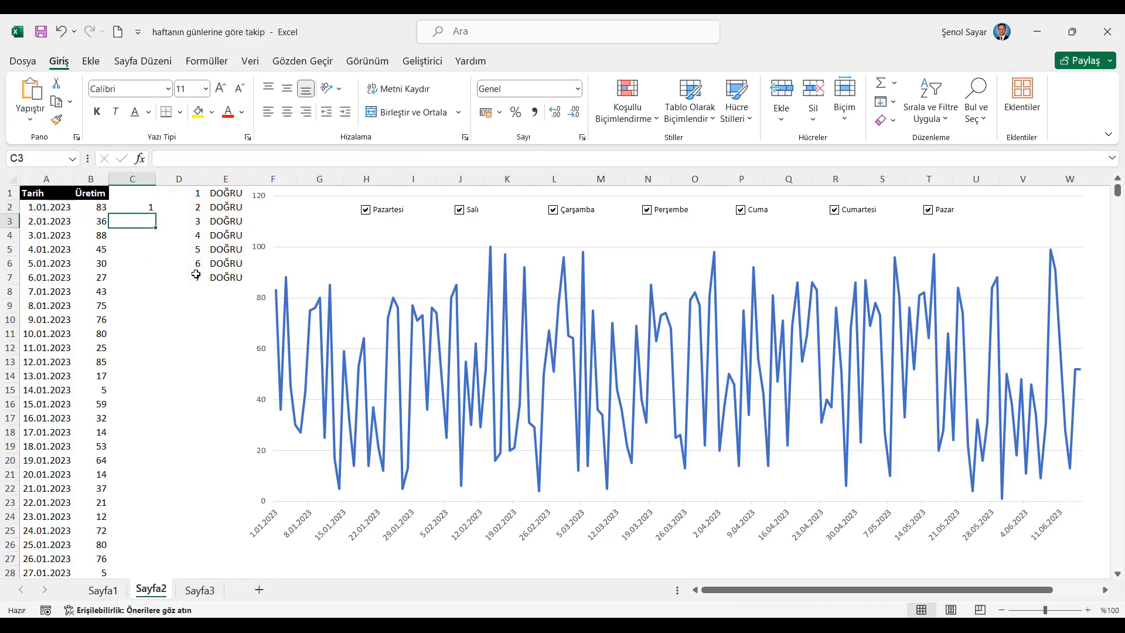
pyautogui.press('Up')
pyautogui.doubleClick(156, 214)
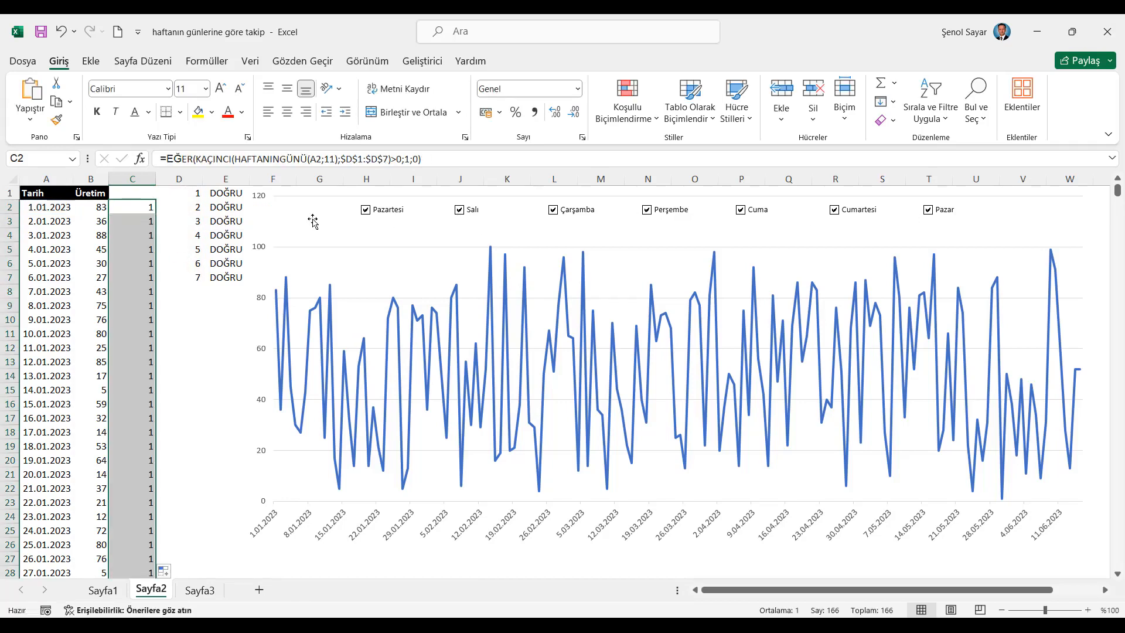
# Untick every weekday check box except Cuma and reselect cell C2
pyautogui.click(367, 214)
pyautogui.click(459, 215)
pyautogui.click(554, 214)
pyautogui.click(648, 214)
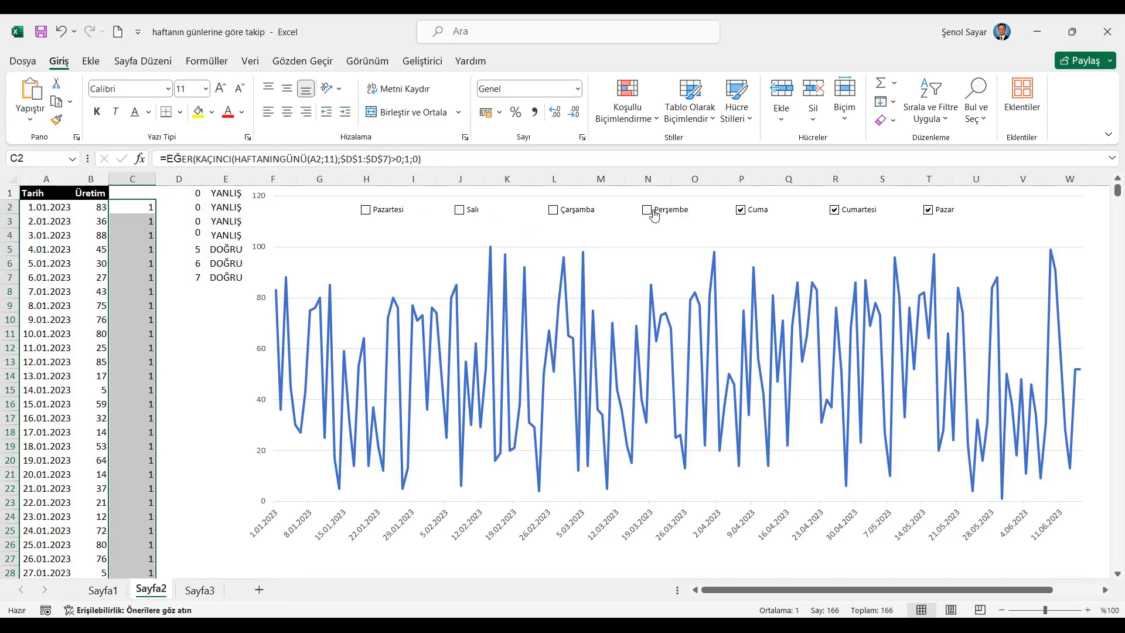
pyautogui.click(840, 210)
pyautogui.click(928, 211)
pyautogui.click(149, 209)
pyautogui.hotkey('ctrl', 'z')
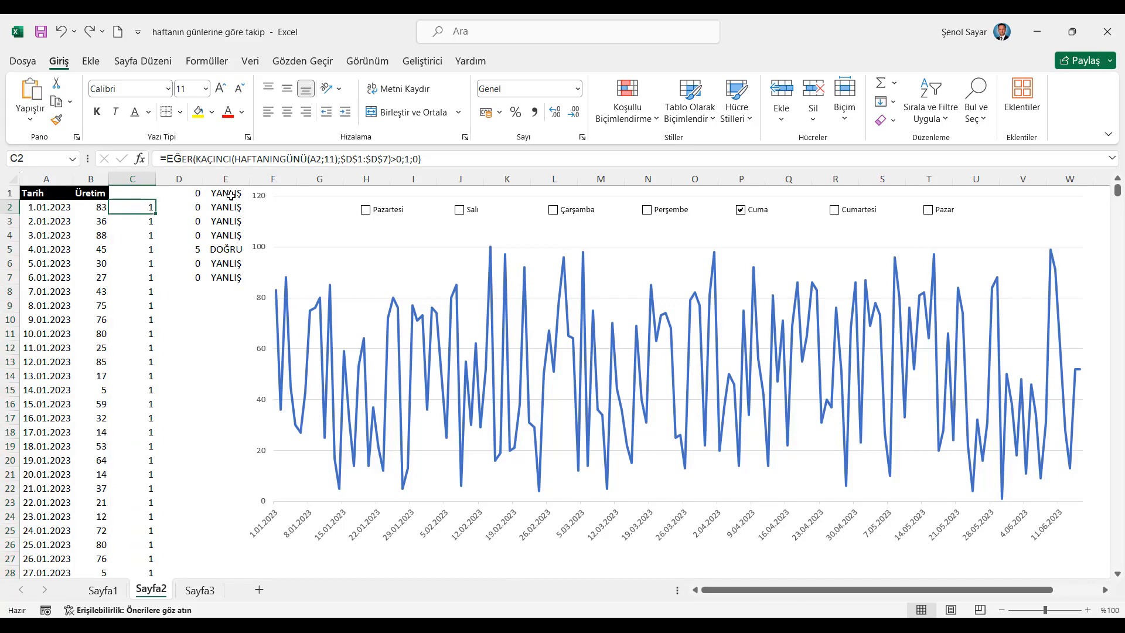
# Apply match type 0 to the KAÇINCI function in C2 and down column C, and tick Perşembe
pyautogui.click(140, 159)
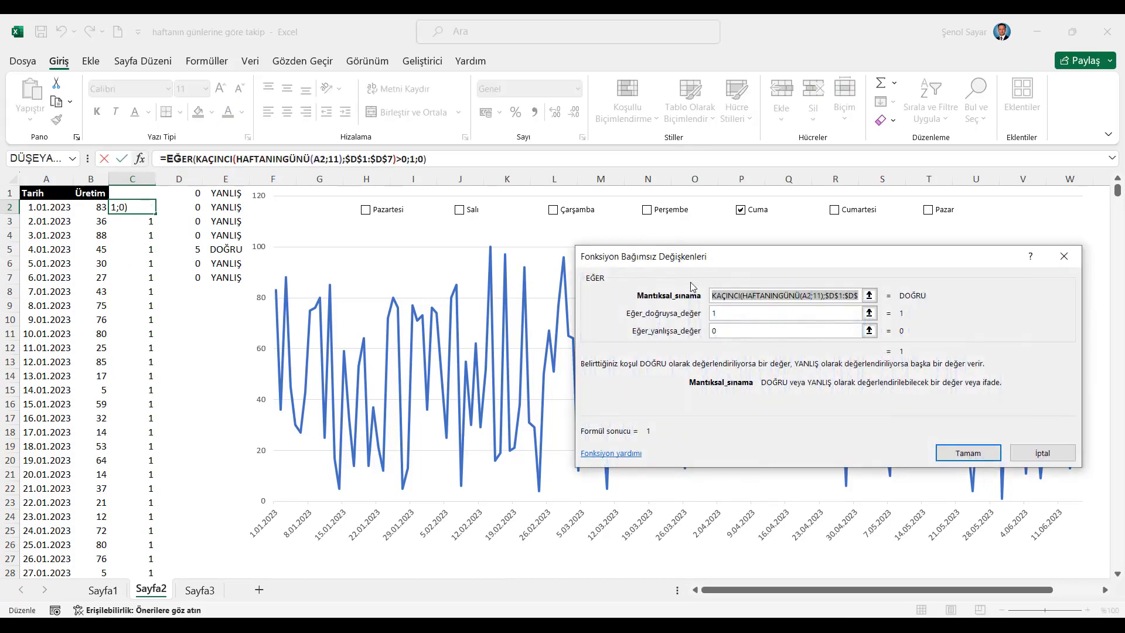
pyautogui.click(217, 159)
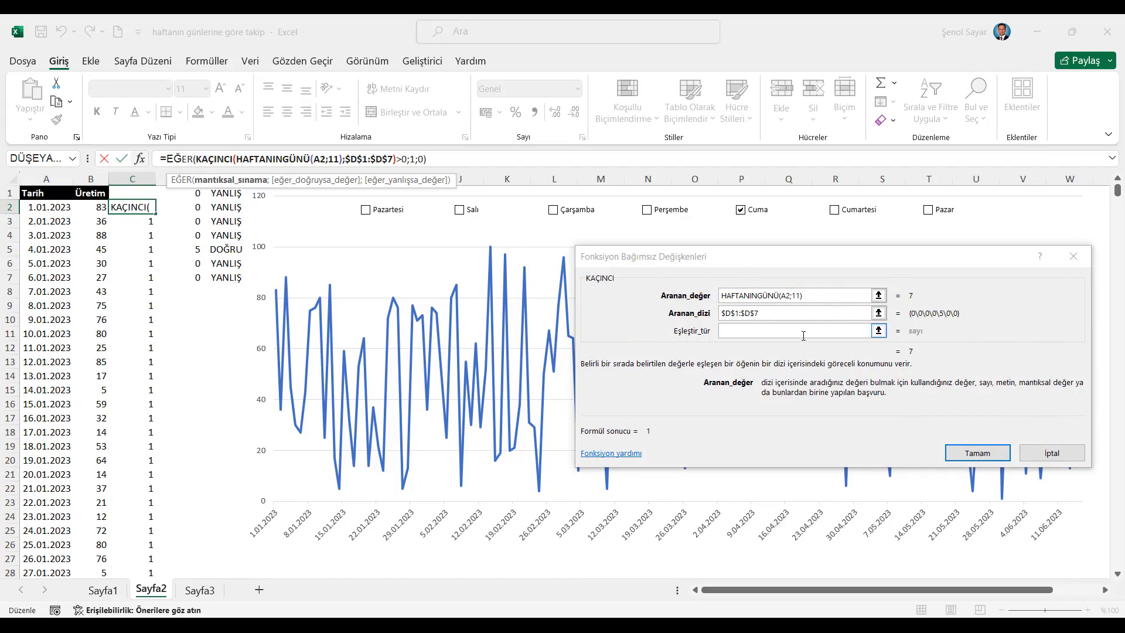
pyautogui.click(773, 332)
pyautogui.write('0')
pyautogui.click(982, 454)
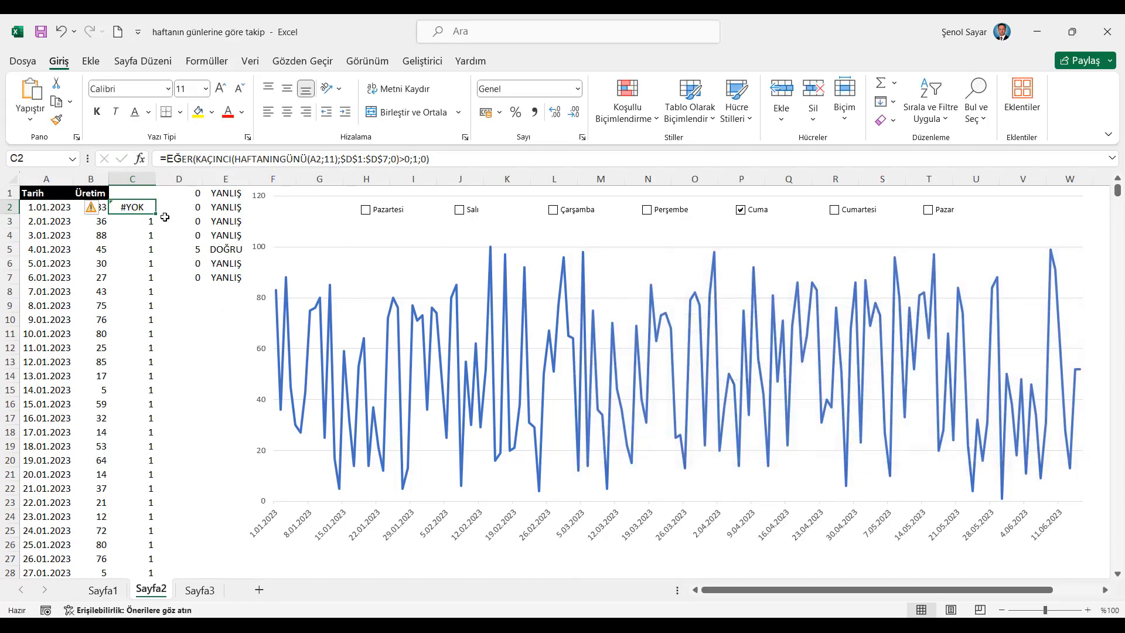
pyautogui.doubleClick(154, 213)
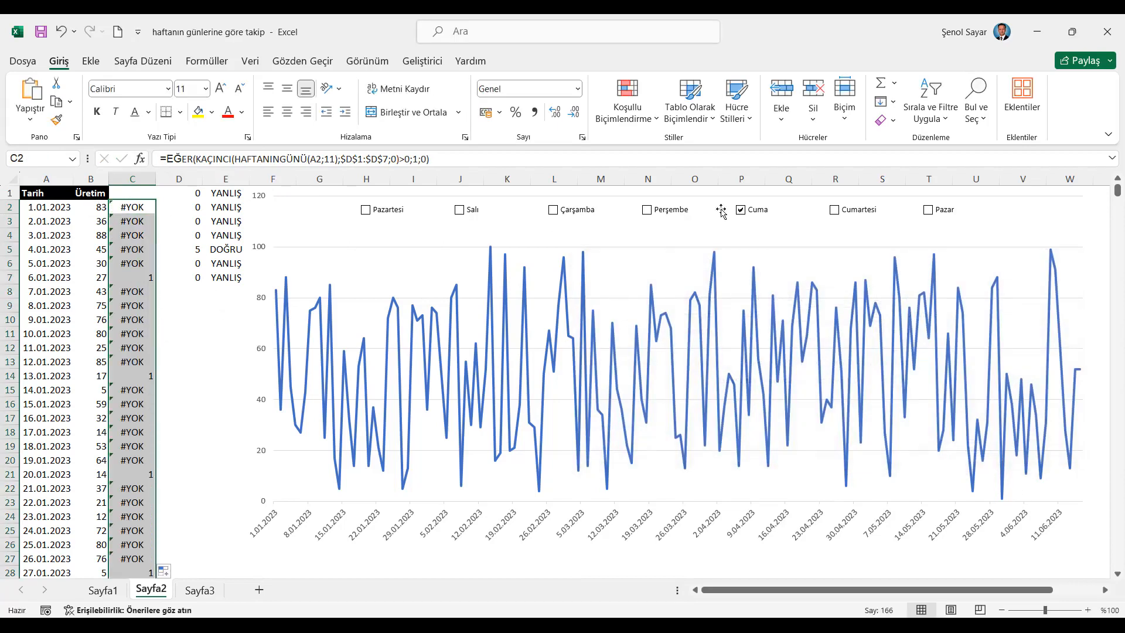
pyautogui.click(668, 217)
# Wrap the C2 formula in EĞERHATA with 0 as the error value and fill it down column C
pyautogui.click(140, 207)
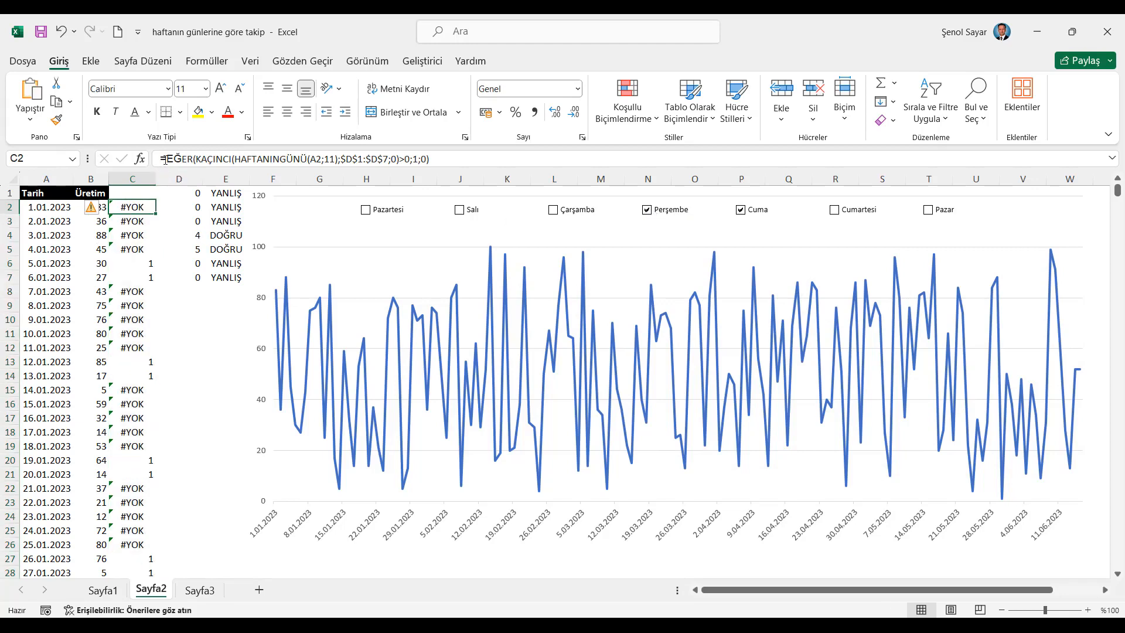
pyautogui.click(165, 159)
pyautogui.write('eğe')
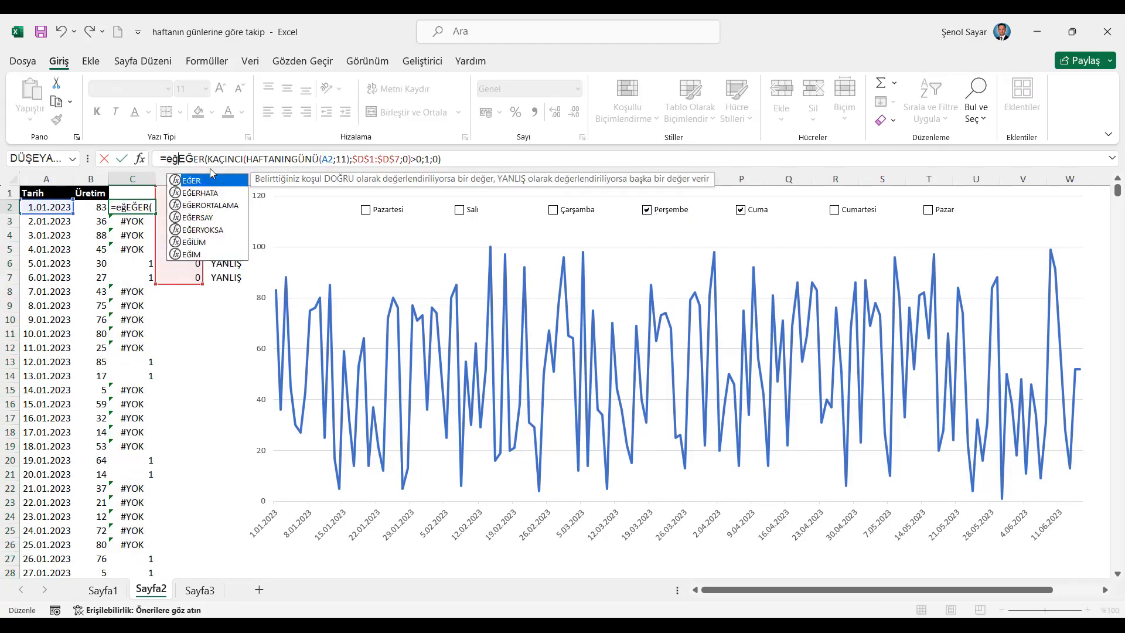
pyautogui.doubleClick(200, 193)
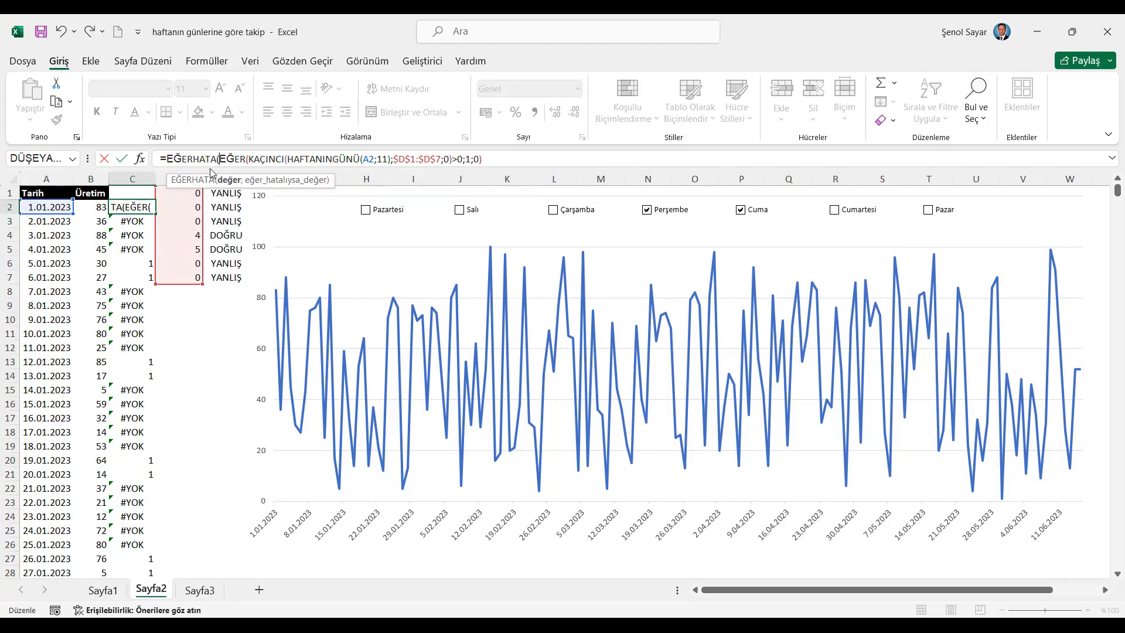
pyautogui.click(496, 159)
pyautogui.write(';0')
pyautogui.press('Return')
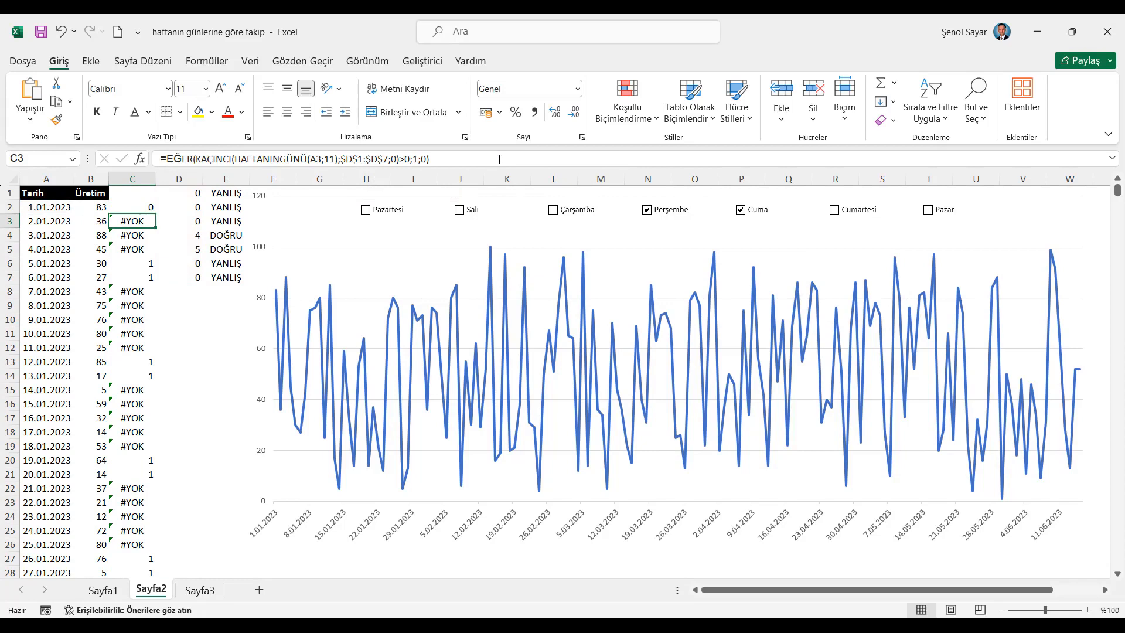
pyautogui.click(134, 209)
pyautogui.doubleClick(156, 213)
# Tick the Pazartesi, Salı, Çarşamba, Cumartesi and Pazar check boxes
pyautogui.click(367, 211)
pyautogui.click(460, 211)
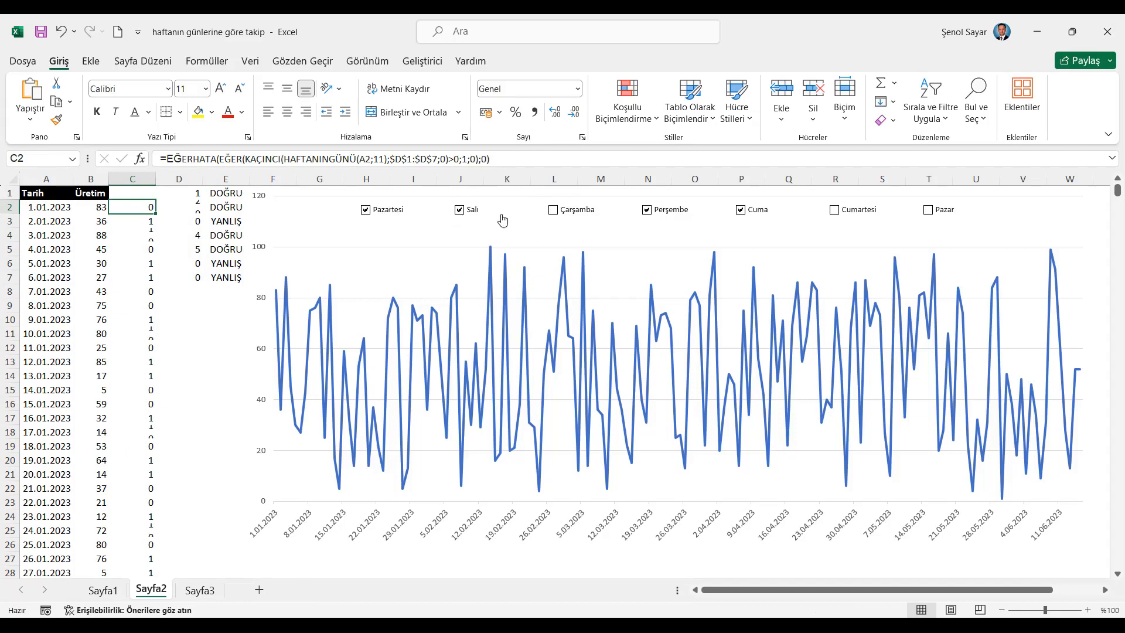
pyautogui.click(554, 210)
pyautogui.click(838, 211)
pyautogui.click(926, 212)
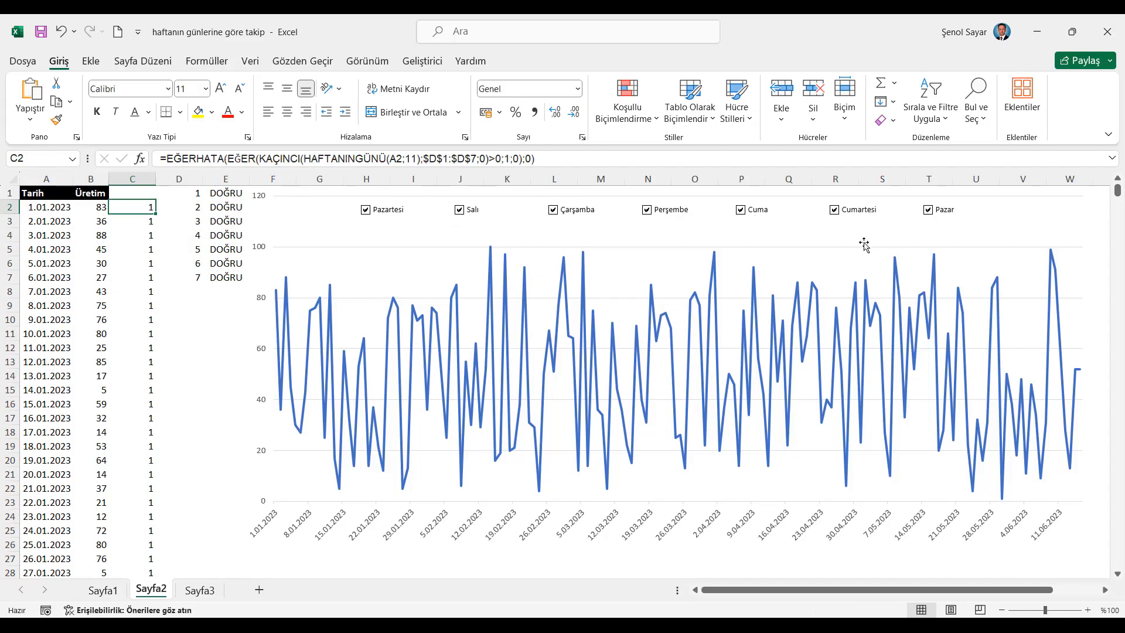
# Add a second data series to the line chart using C2:C167 as its values
pyautogui.rightClick(739, 264)
pyautogui.click(784, 359)
pyautogui.click(660, 374)
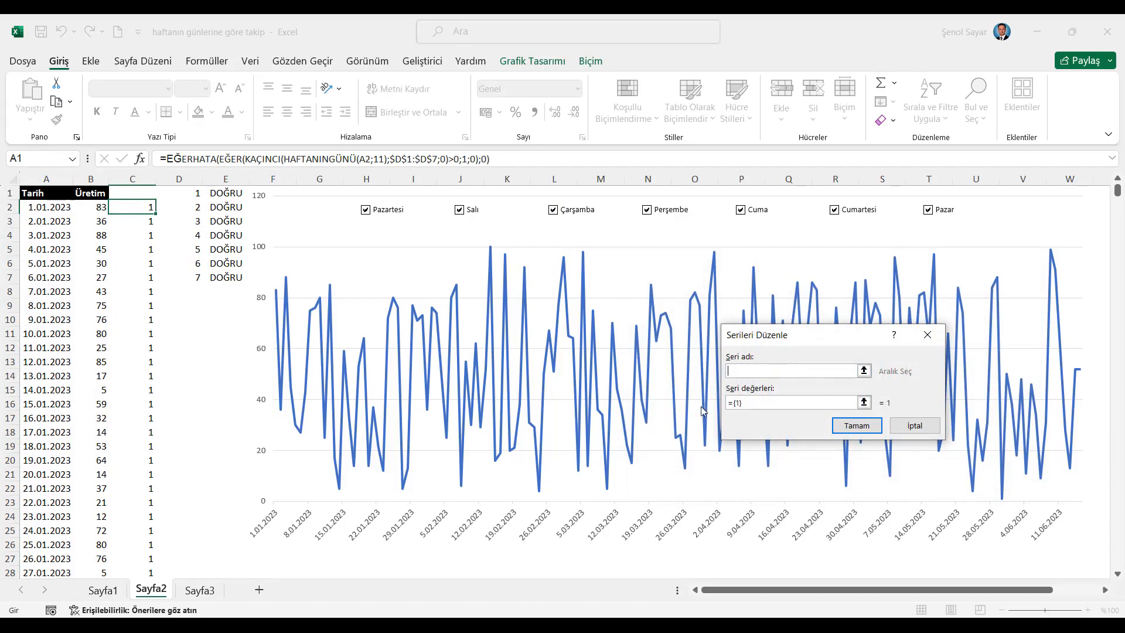
pyautogui.moveTo(754, 402); pyautogui.dragTo(718, 404)
pyautogui.moveTo(128, 206); pyautogui.dragTo(136, 548)
pyautogui.click(859, 427)
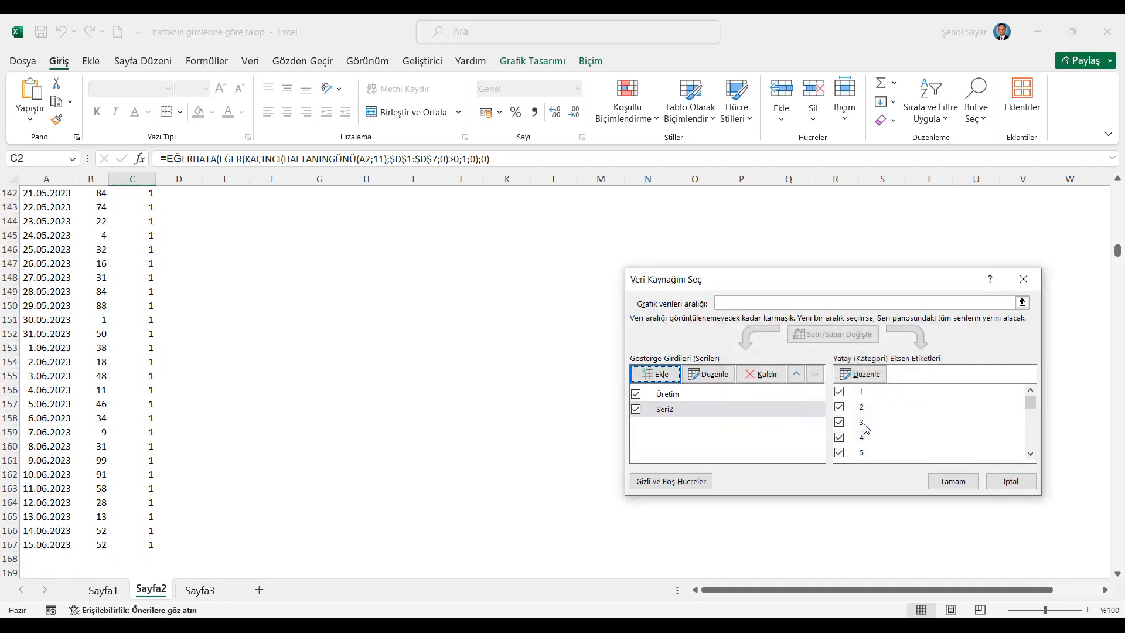
# Confirm the chart's data source with the added second series and return to the top of the sheet
pyautogui.click(955, 480)
pyautogui.scroll(4, 784, 341)
pyautogui.moveTo(1118, 246); pyautogui.dragTo(1118, 181)
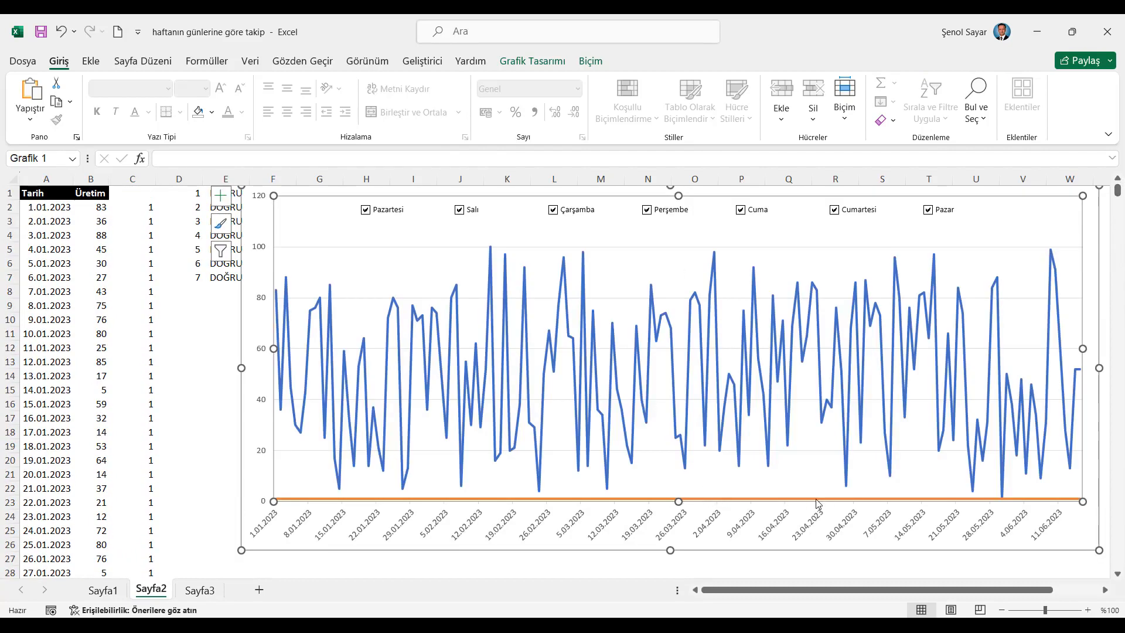
# Untick all seven weekday check boxes one by one, from Pazartesi to Pazar, to test the second series
pyautogui.click(151, 208)
pyautogui.click(369, 212)
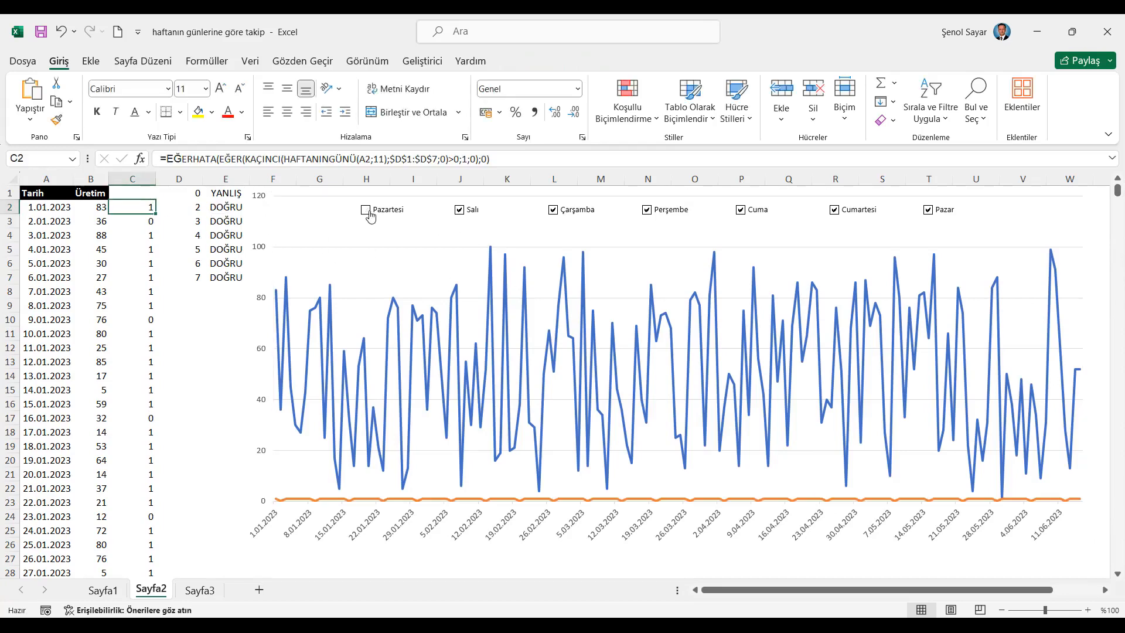
pyautogui.click(472, 214)
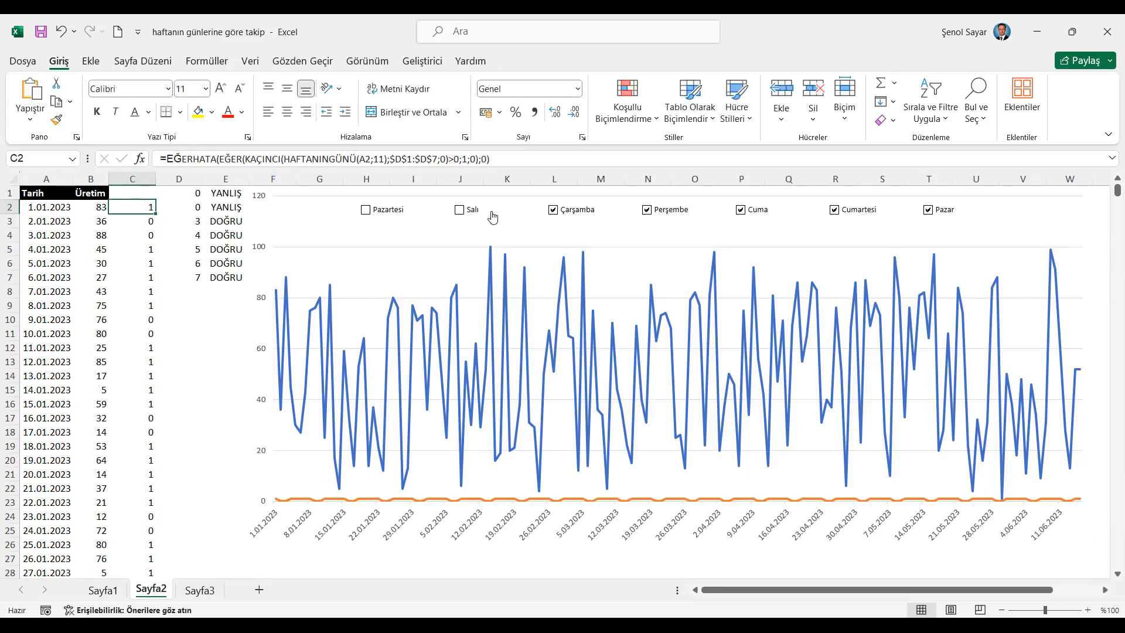
pyautogui.click(553, 212)
pyautogui.click(648, 211)
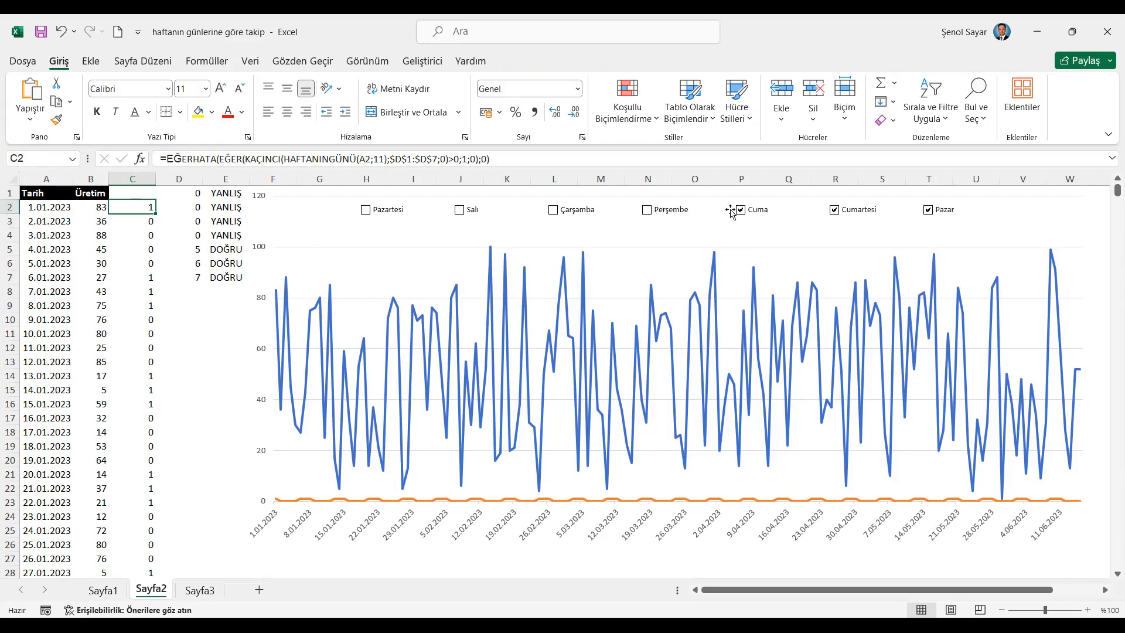
pyautogui.click(741, 214)
pyautogui.click(834, 211)
pyautogui.click(925, 211)
# Tick all seven weekday check boxes again, from Pazar back to Pazartesi
pyautogui.click(926, 210)
pyautogui.click(835, 210)
pyautogui.click(741, 211)
pyautogui.click(647, 210)
pyautogui.click(553, 210)
pyautogui.click(456, 210)
pyautogui.click(365, 211)
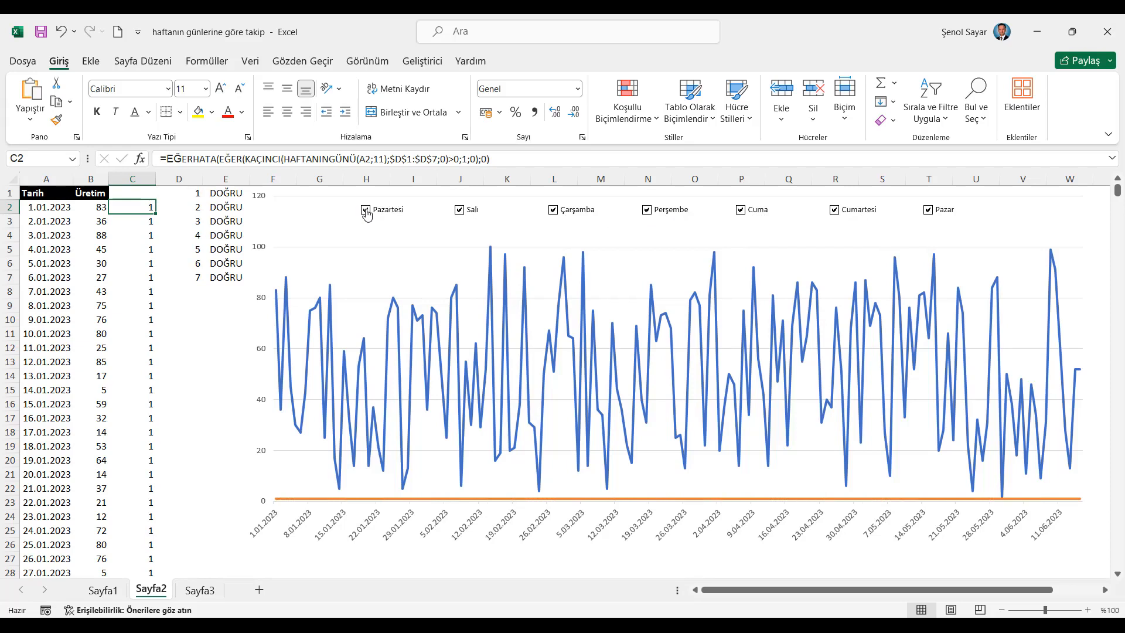
# Plot the second data series, Seri2, on the secondary axis
pyautogui.rightClick(569, 498)
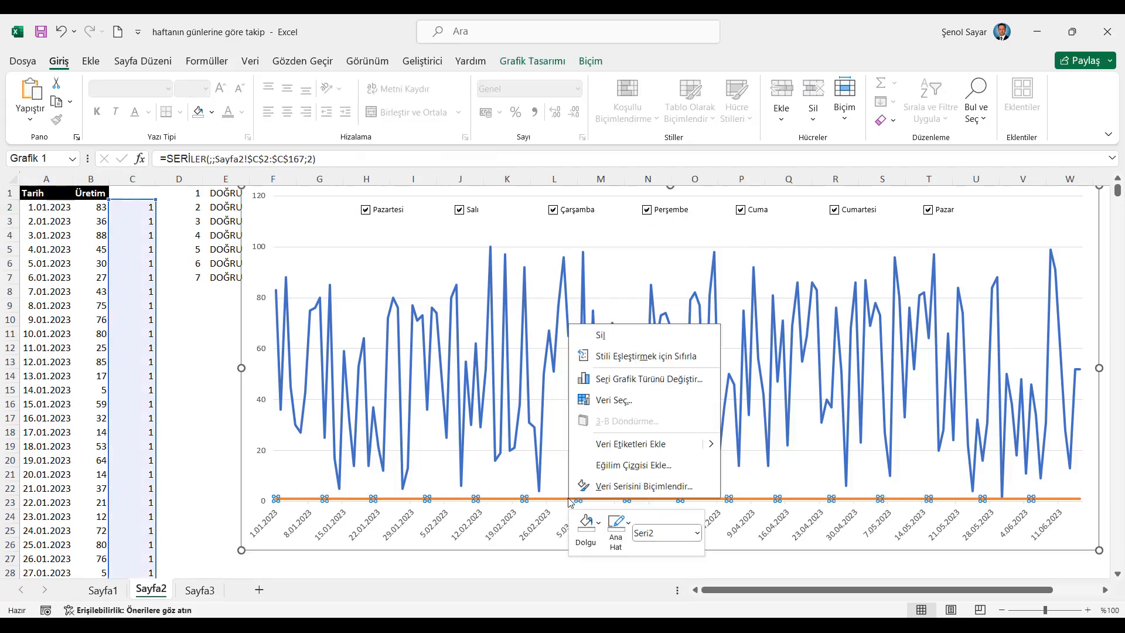
pyautogui.click(621, 487)
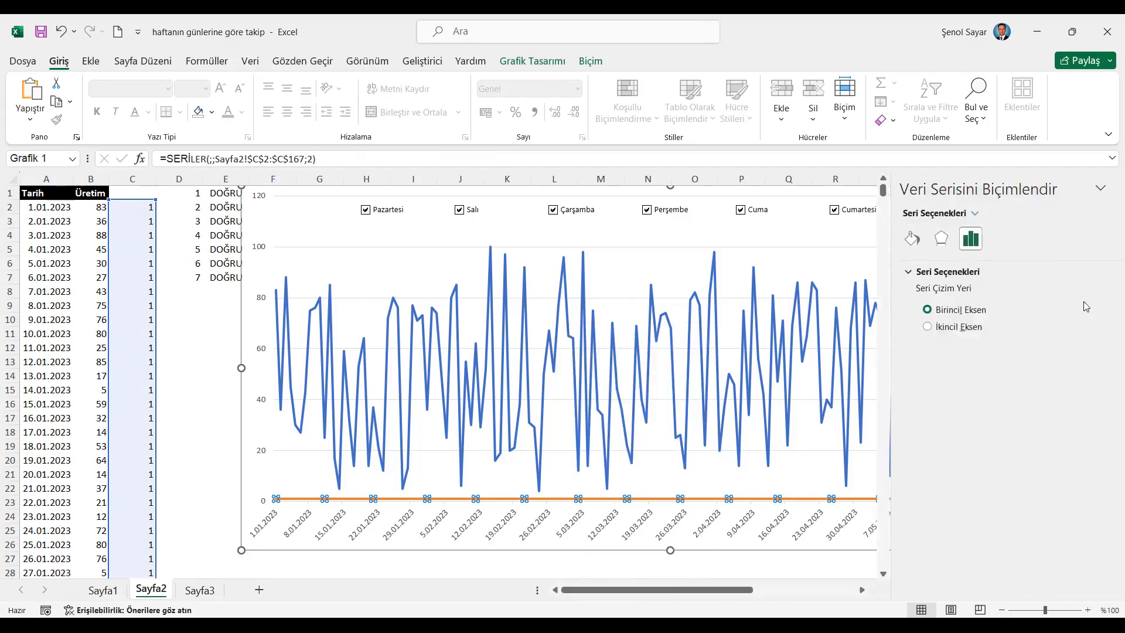
pyautogui.click(906, 327)
pyautogui.hscroll(4, 733, 573)
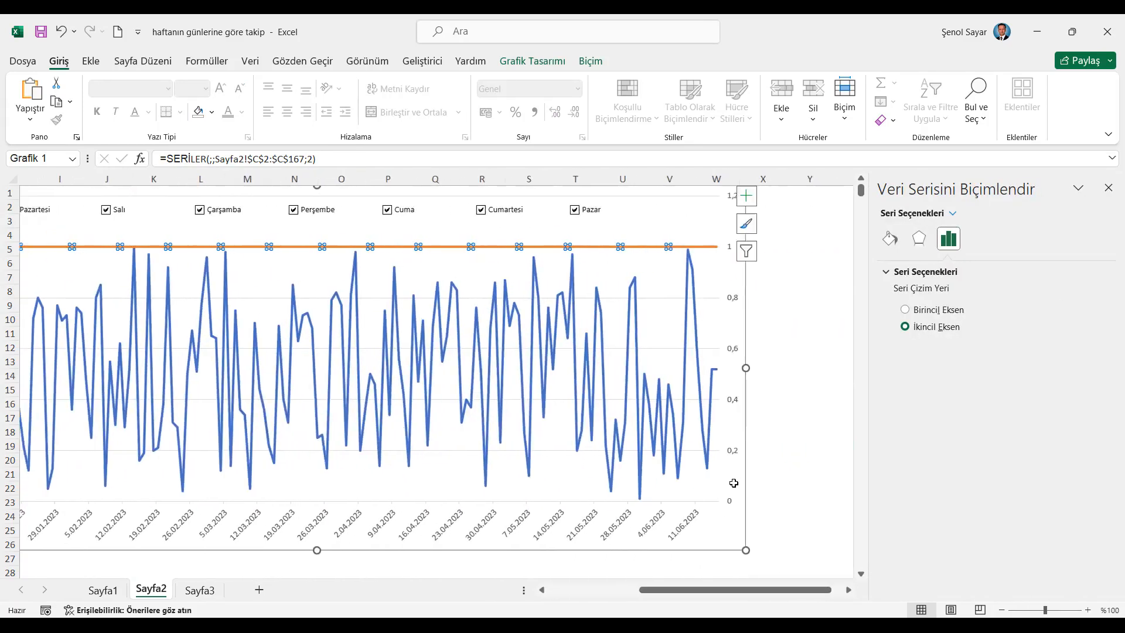
# Set the secondary axis to minimum 0, maximum 1 and major unit 1, with its values in reverse order
pyautogui.click(714, 248)
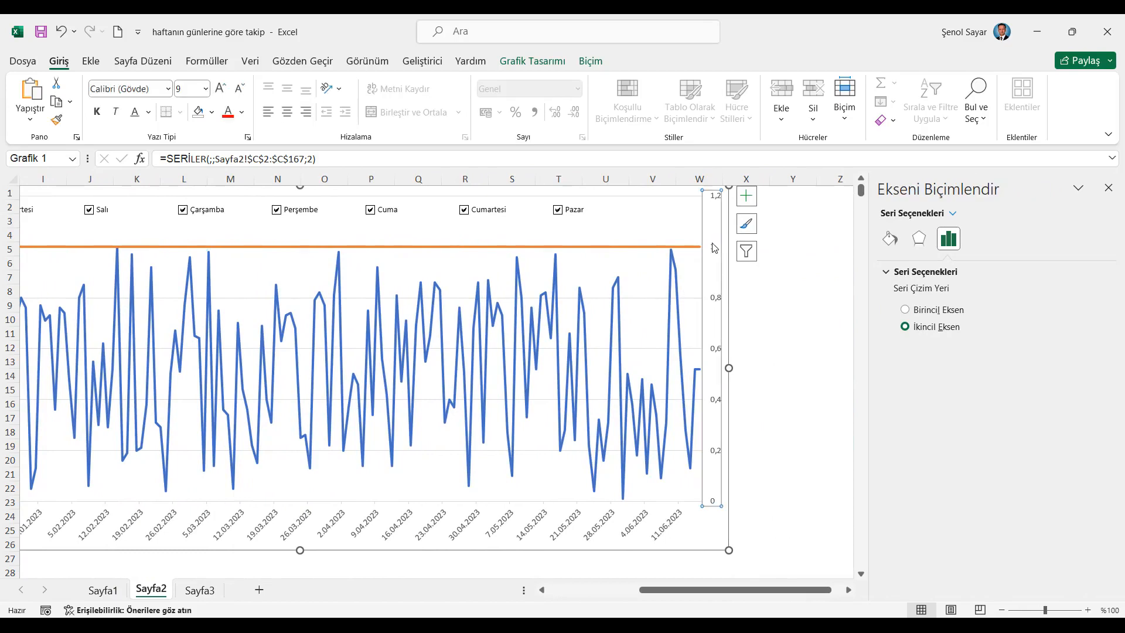
pyautogui.rightClick(714, 248)
pyautogui.click(768, 428)
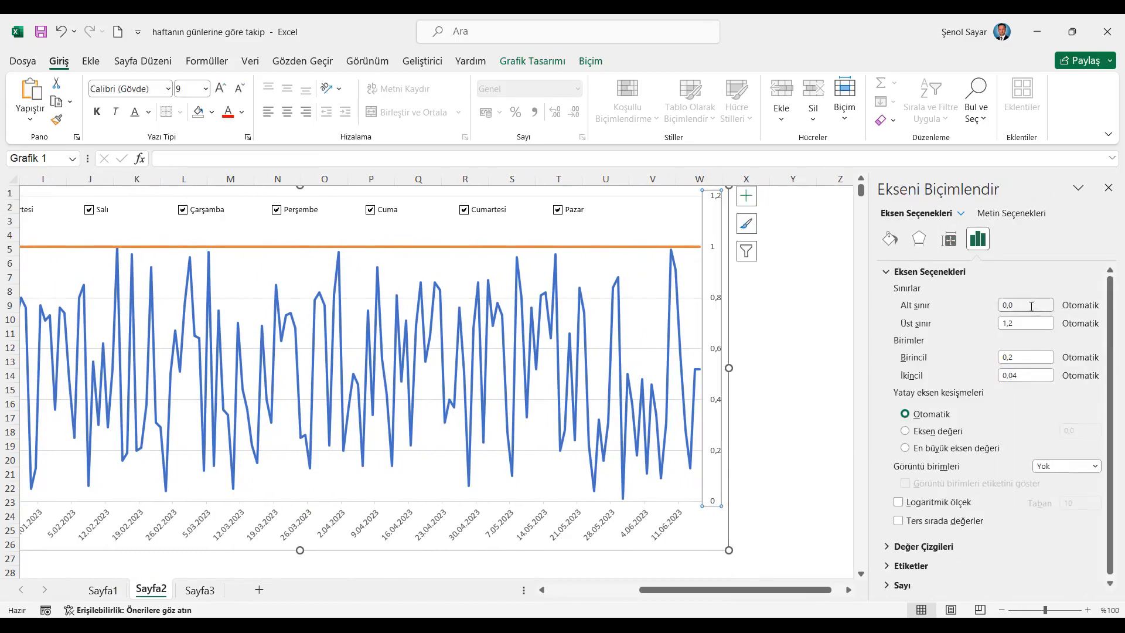
pyautogui.write('0')
pyautogui.press('Tab')
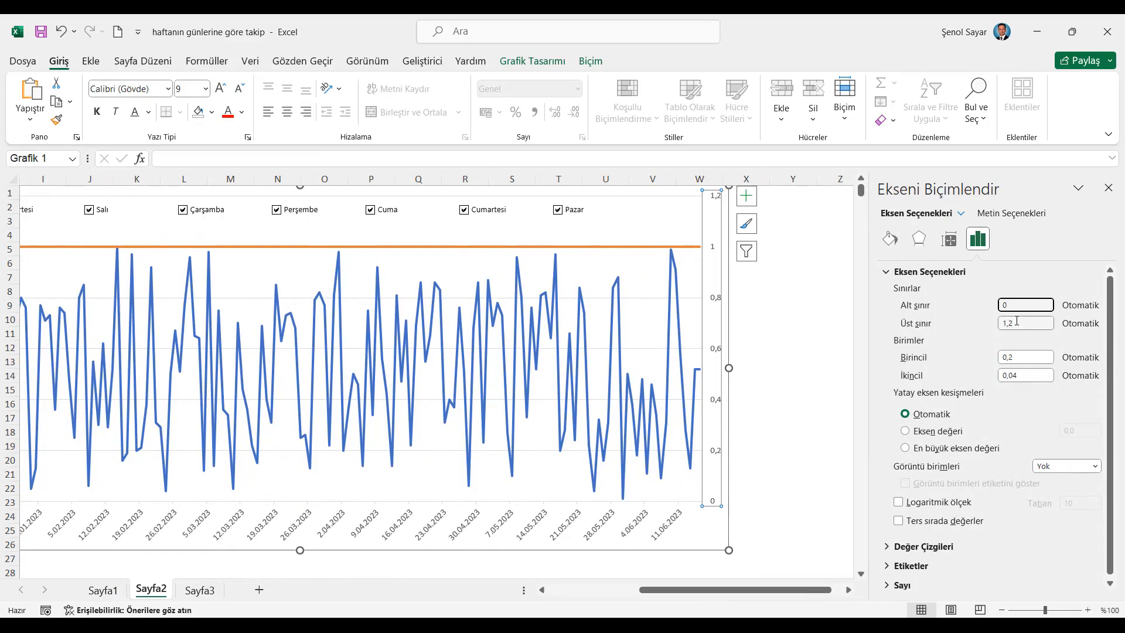
pyautogui.write('1')
pyautogui.click(1035, 357)
pyautogui.write('1')
pyautogui.click(1027, 305)
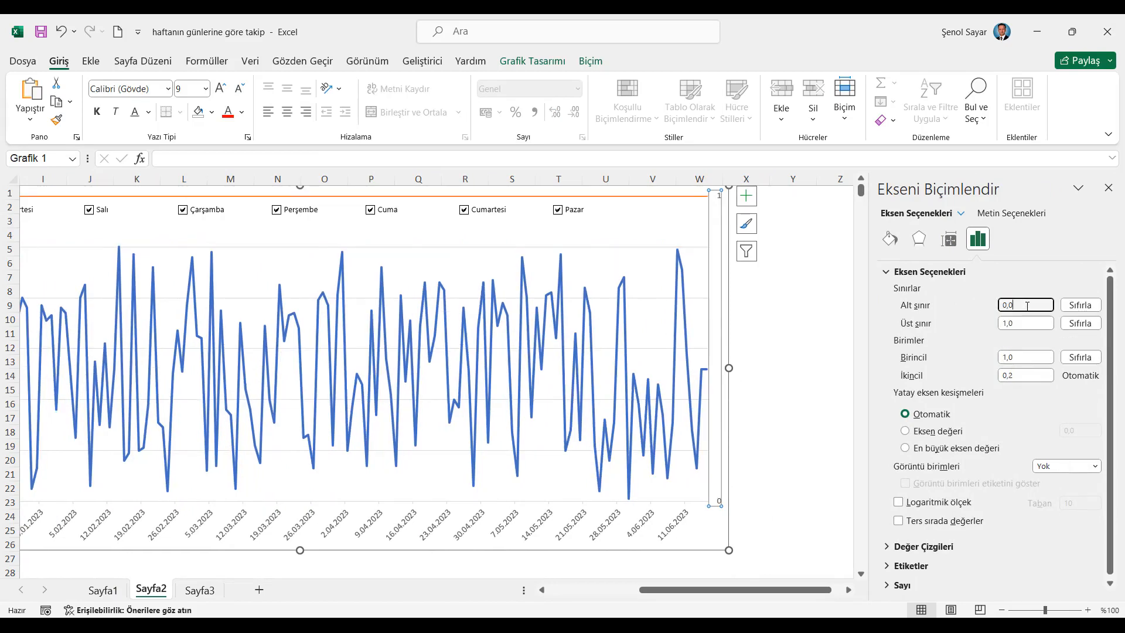
pyautogui.click(900, 521)
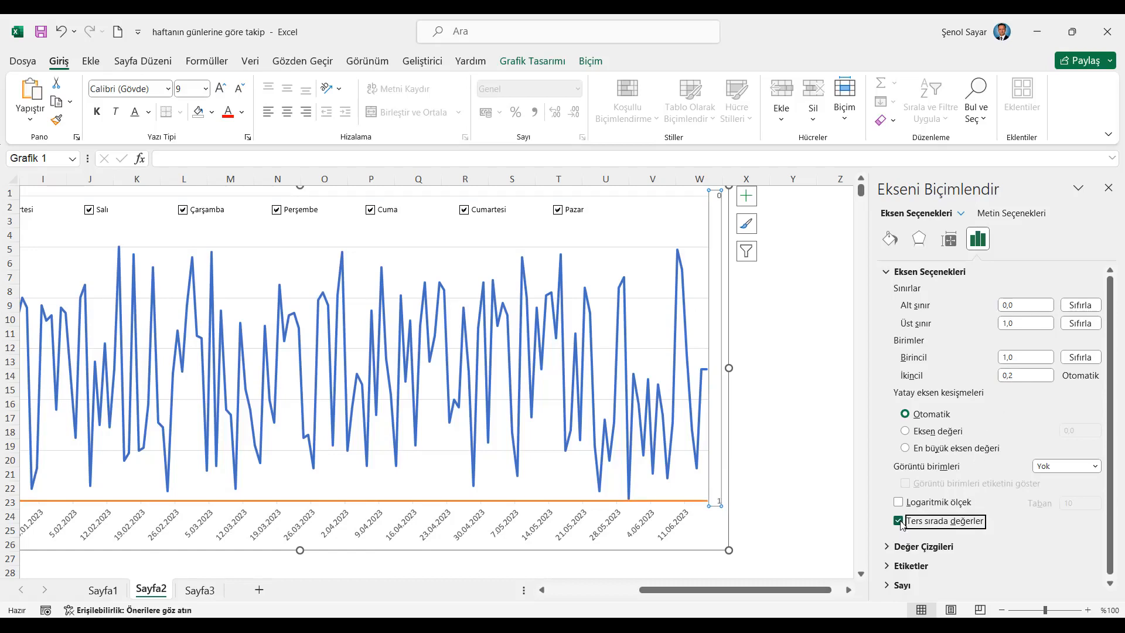
# Change the chart type of Seri2 to columns, keeping Üretim as a line
pyautogui.rightClick(680, 501)
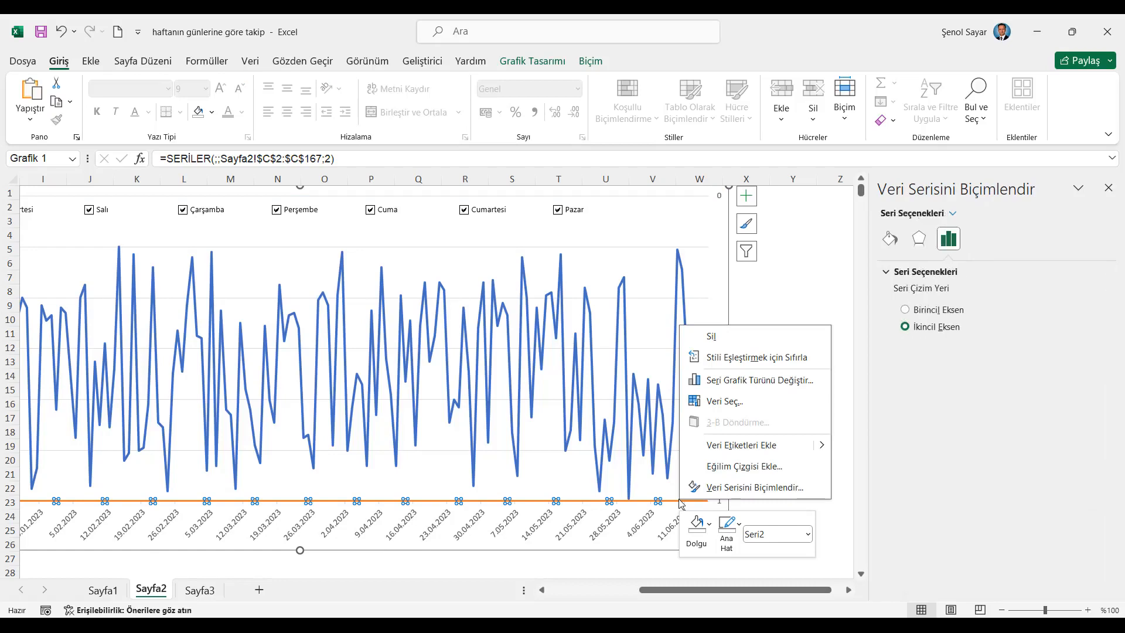
pyautogui.click(737, 381)
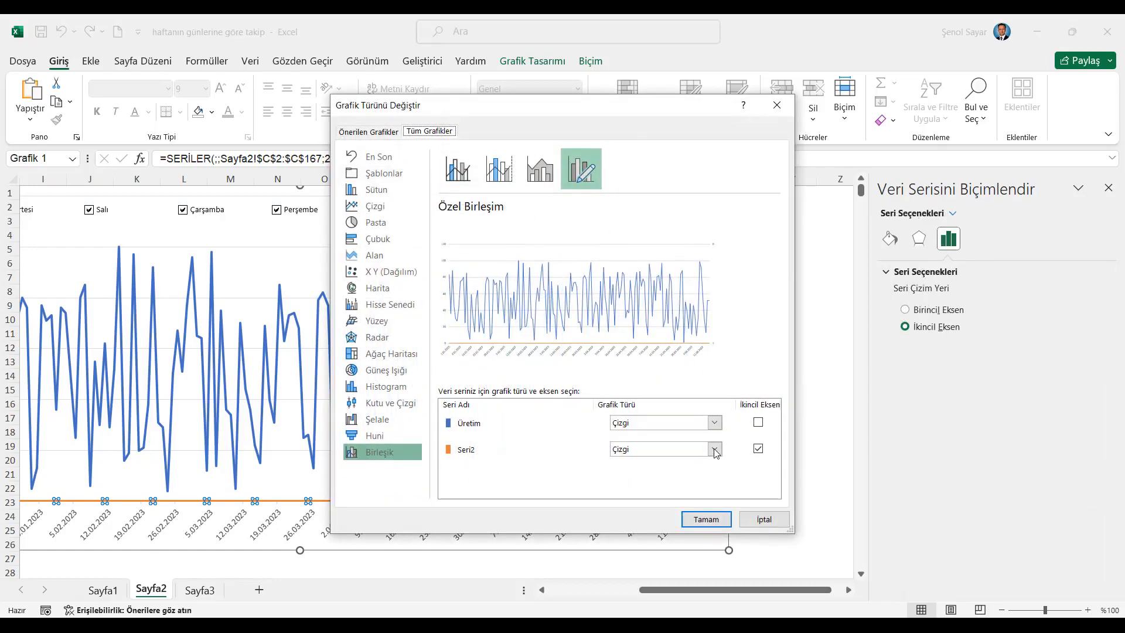
pyautogui.click(715, 448)
pyautogui.click(639, 176)
pyautogui.click(707, 519)
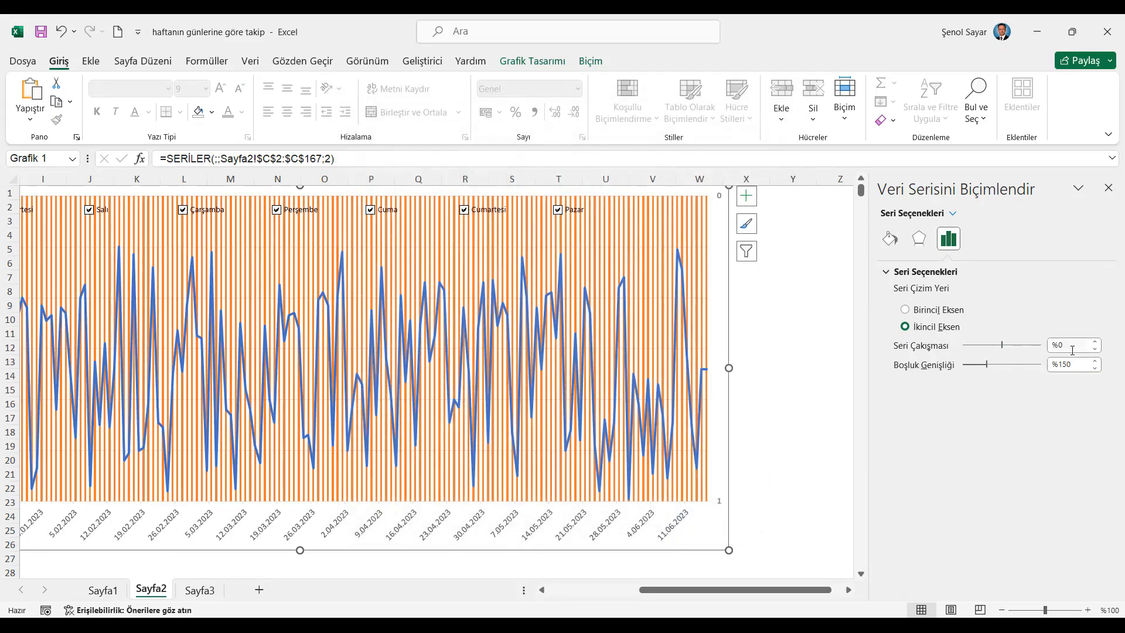
# Set the gap width of the Seri2 columns to 0%
pyautogui.click(1055, 365)
pyautogui.write('0')
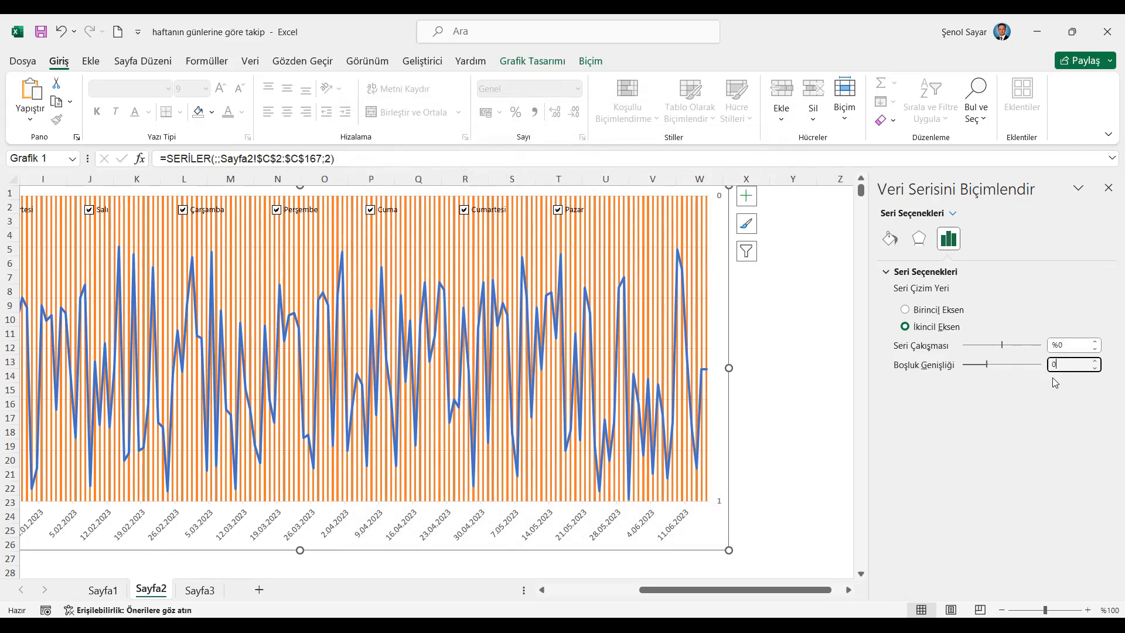
pyautogui.press('Return')
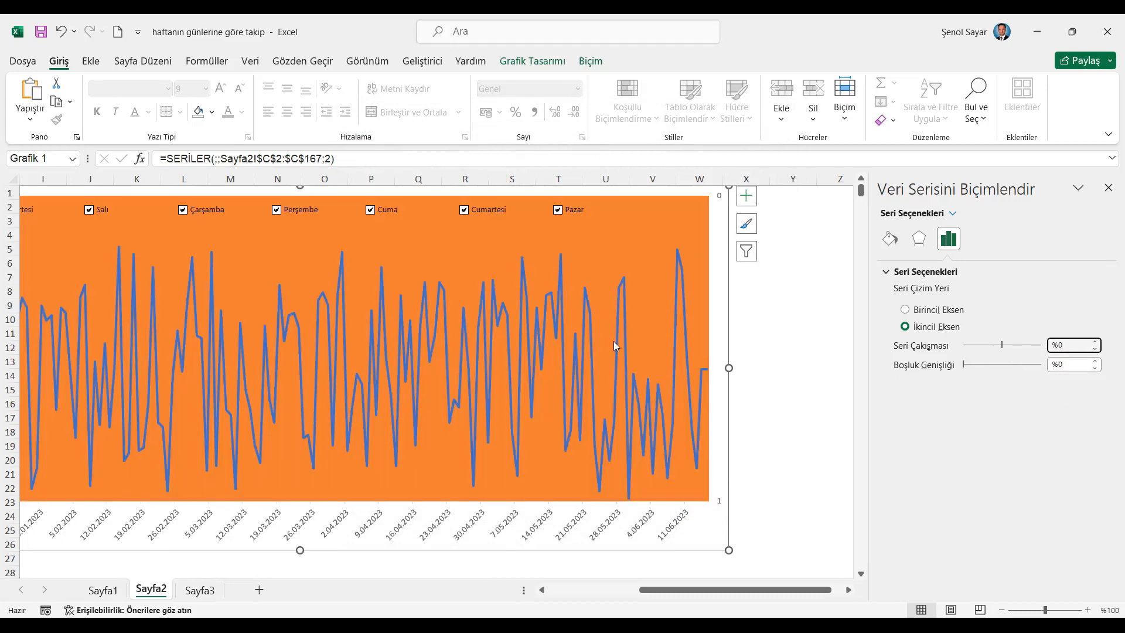
# Fill the Seri2 columns with the theme colour Yeşil, Vurgu 6, Daha Açık 80% and close the series formatting
pyautogui.moveTo(752, 591); pyautogui.dragTo(713, 590)
pyautogui.click(211, 111)
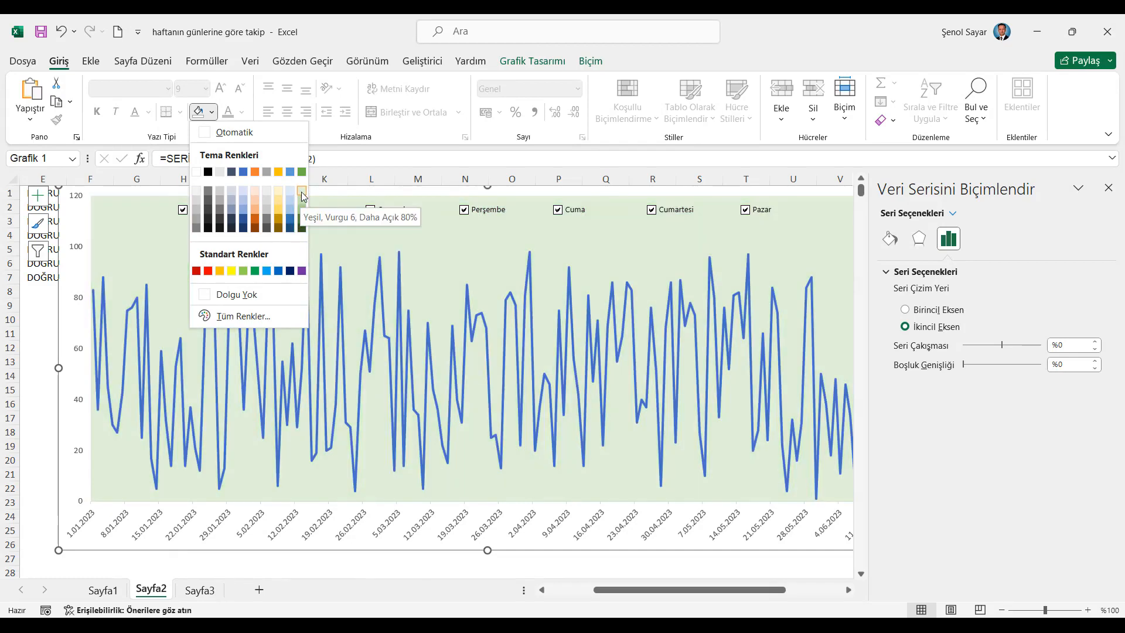
pyautogui.click(303, 197)
pyautogui.click(1108, 187)
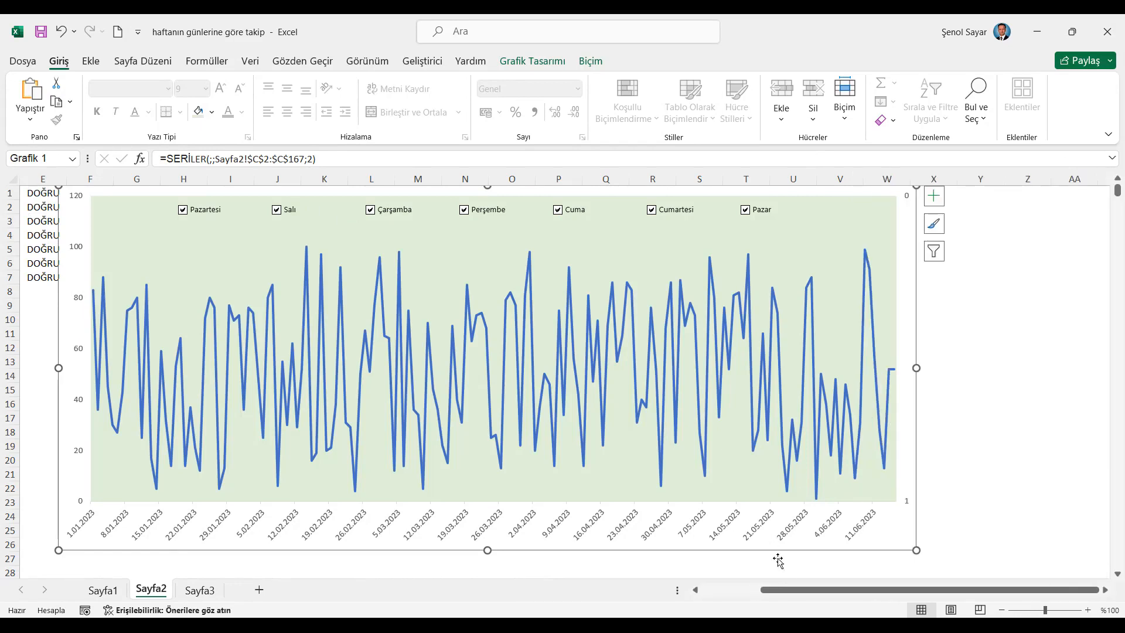
# Set the font colour of helper columns C to E to white and hide those columns
pyautogui.hscroll(-4, 792, 577)
pyautogui.moveTo(148, 187); pyautogui.dragTo(226, 179)
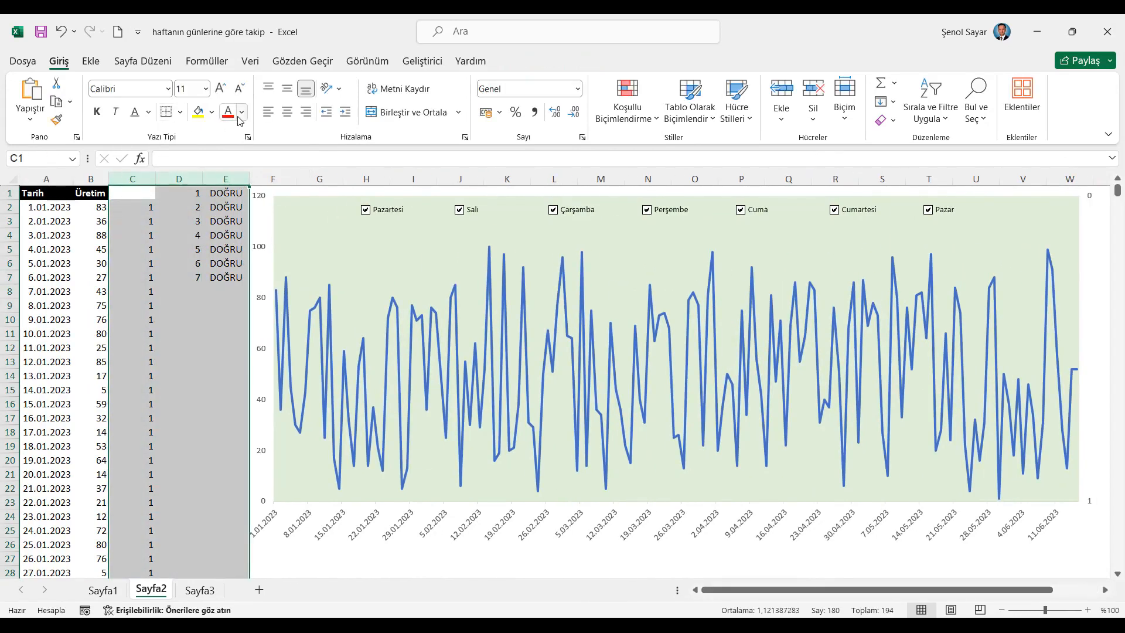
pyautogui.click(241, 113)
pyautogui.click(226, 172)
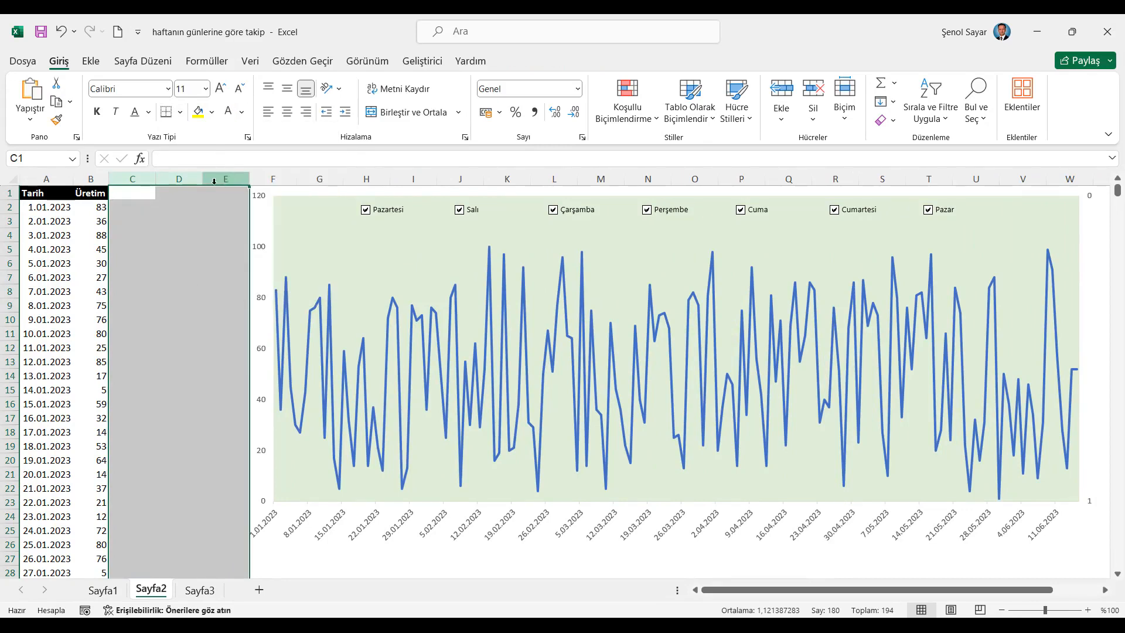
pyautogui.rightClick(175, 179)
pyautogui.click(225, 433)
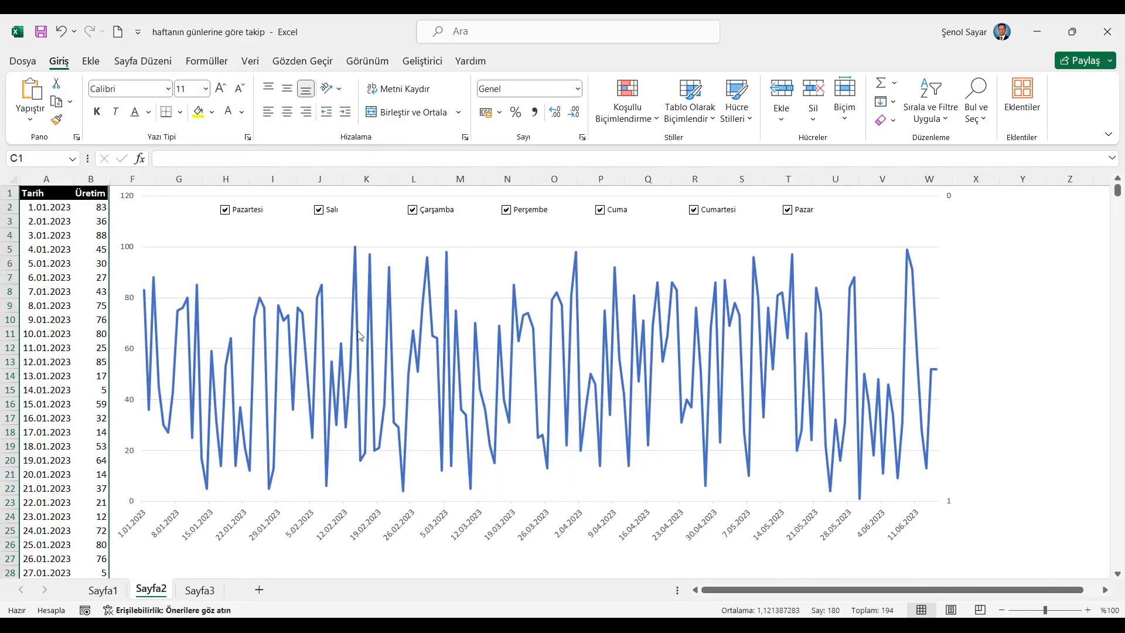
# Make the chart show data from hidden rows and columns
pyautogui.rightClick(469, 260)
pyautogui.click(508, 355)
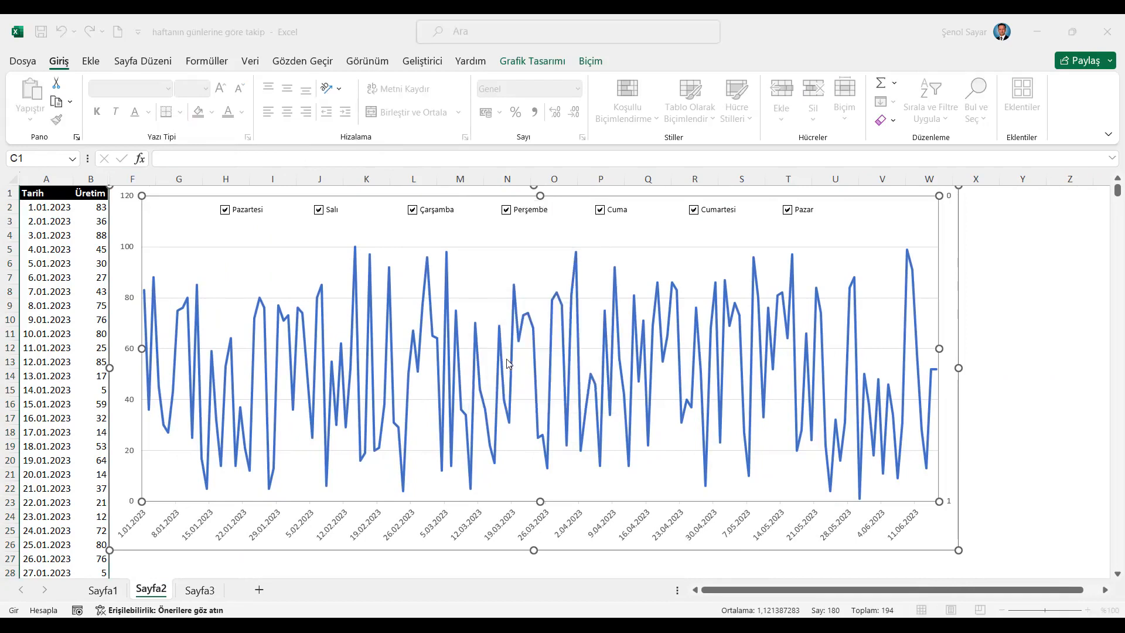
pyautogui.click(636, 485)
pyautogui.click(734, 412)
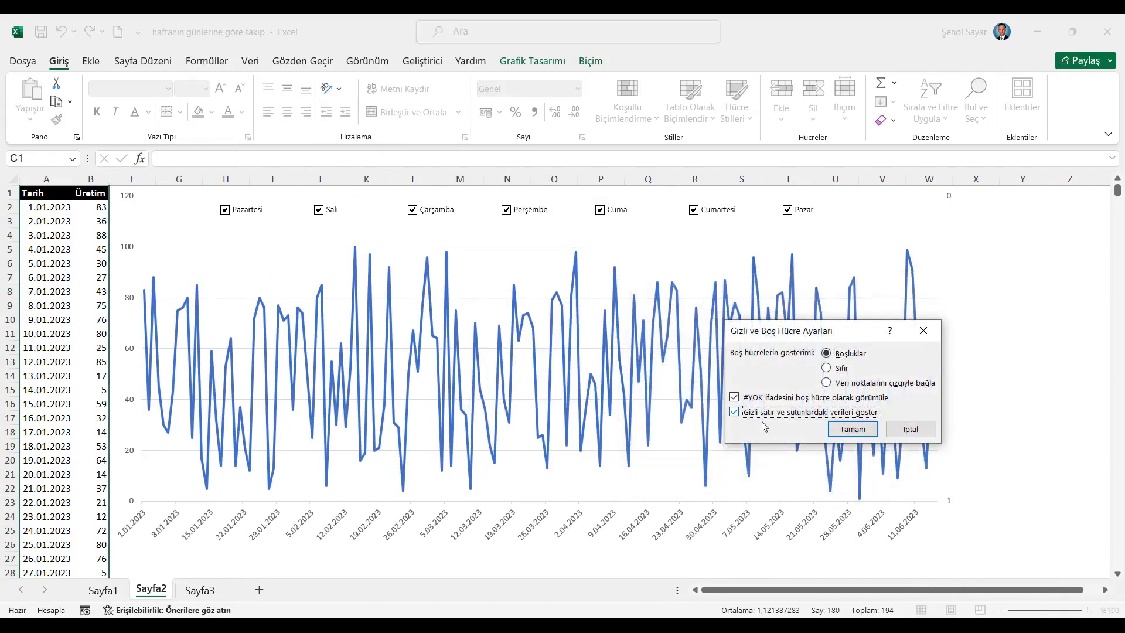
pyautogui.click(853, 429)
pyautogui.click(952, 480)
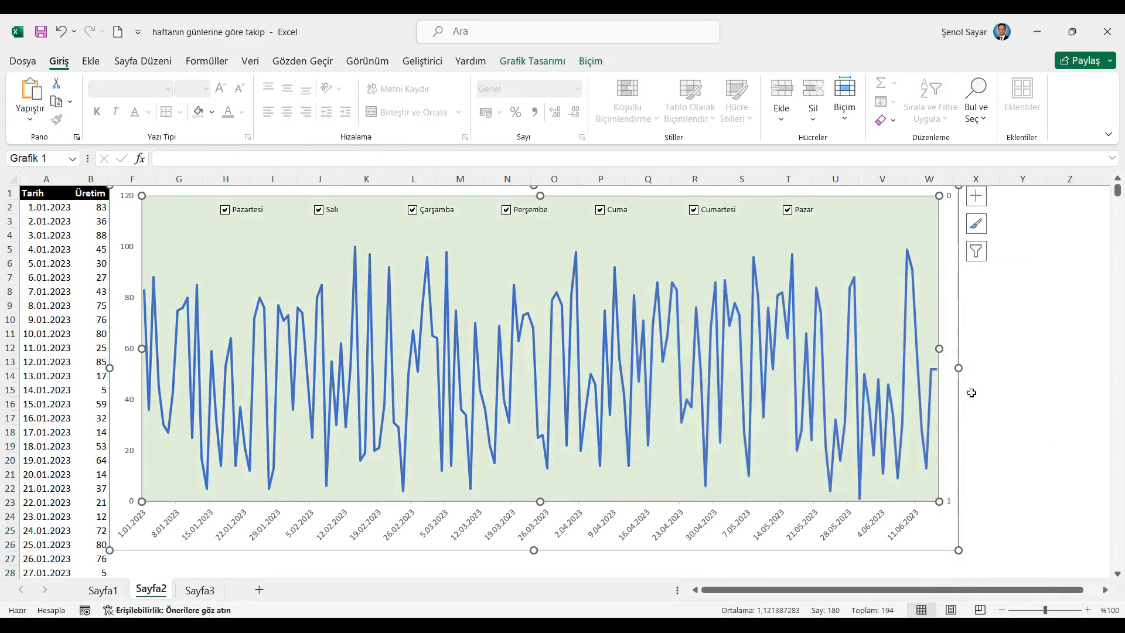
# Reposition the chart beside the data and enlarge it to extend to about column Y
pyautogui.moveTo(961, 382); pyautogui.dragTo(972, 382)
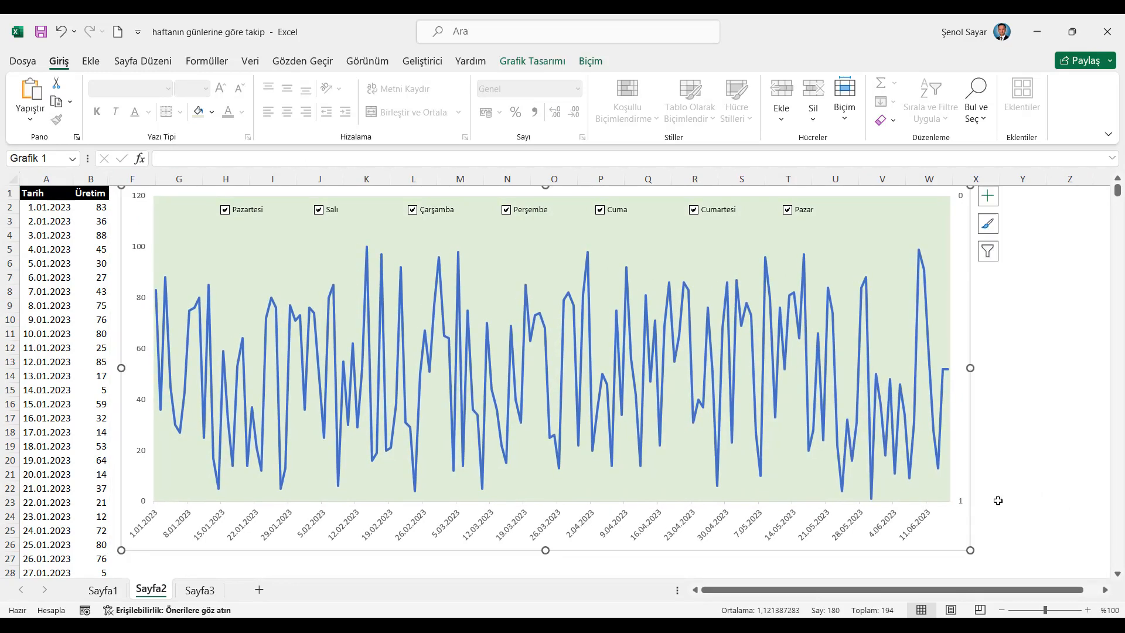
pyautogui.moveTo(975, 555); pyautogui.dragTo(1085, 566)
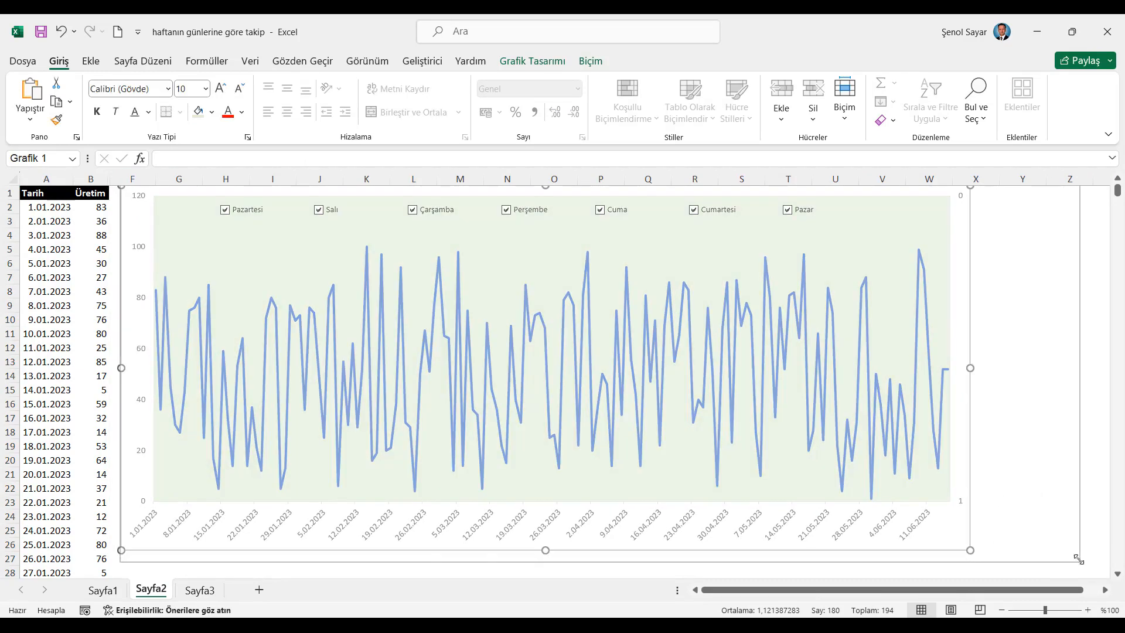
pyautogui.moveTo(1076, 451); pyautogui.dragTo(1067, 446)
# Make the labels of the primary vertical axis and the date axis bold, and select cell A1
pyautogui.click(135, 253)
pyautogui.click(97, 112)
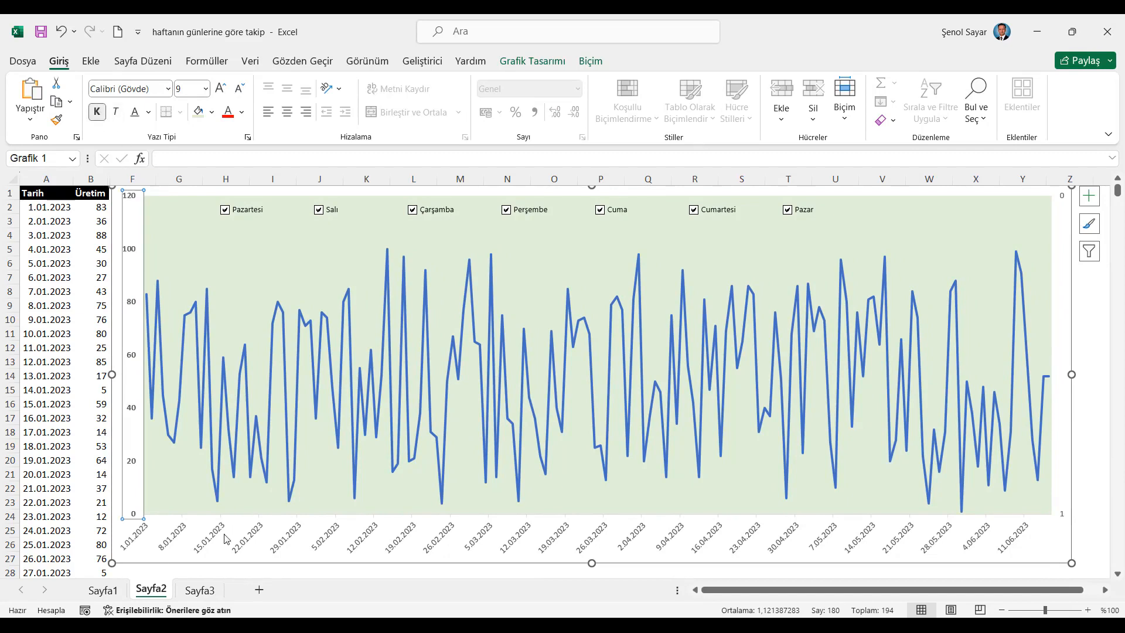
pyautogui.click(181, 534)
pyautogui.click(98, 112)
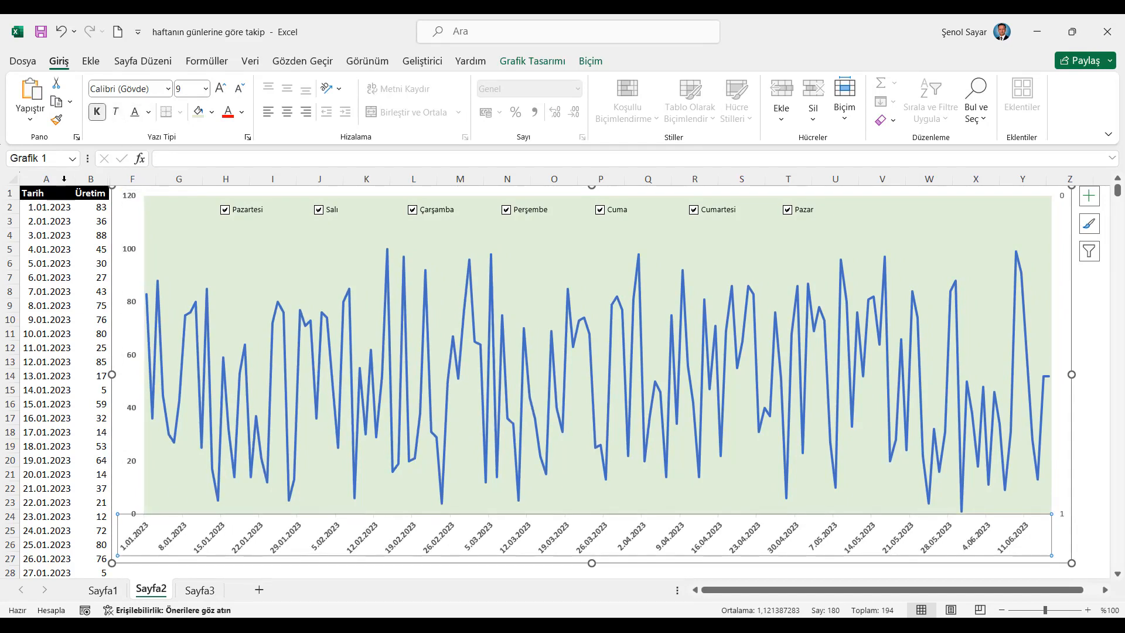
pyautogui.click(46, 194)
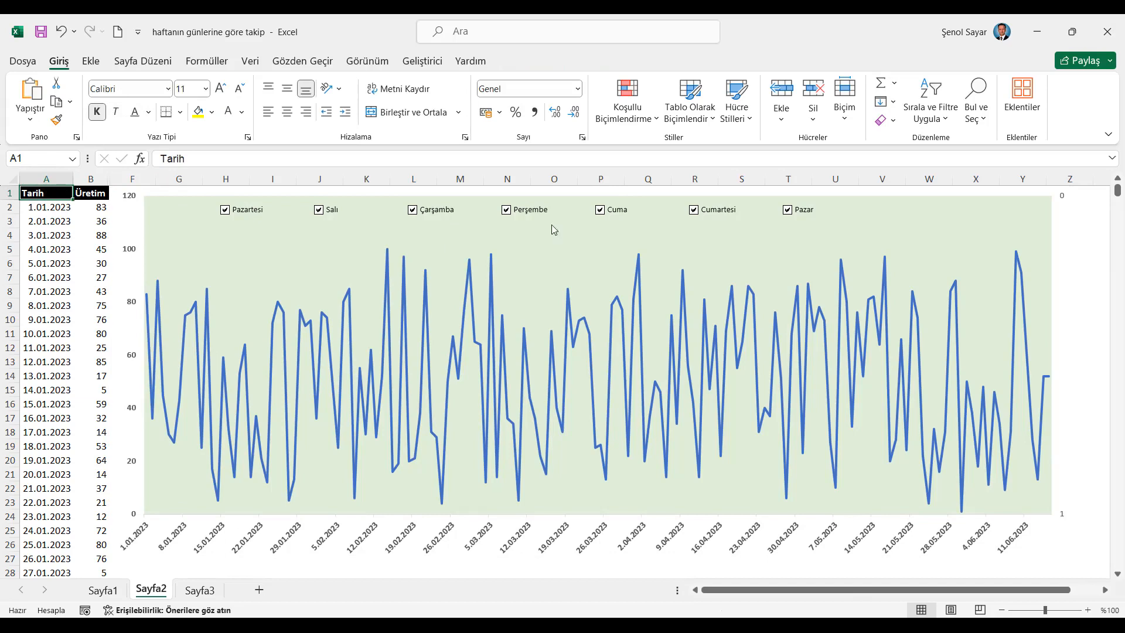
# Untick the weekday check boxes one by one, from Pazar back to Pazartesi, to test the highlighting
pyautogui.click(787, 211)
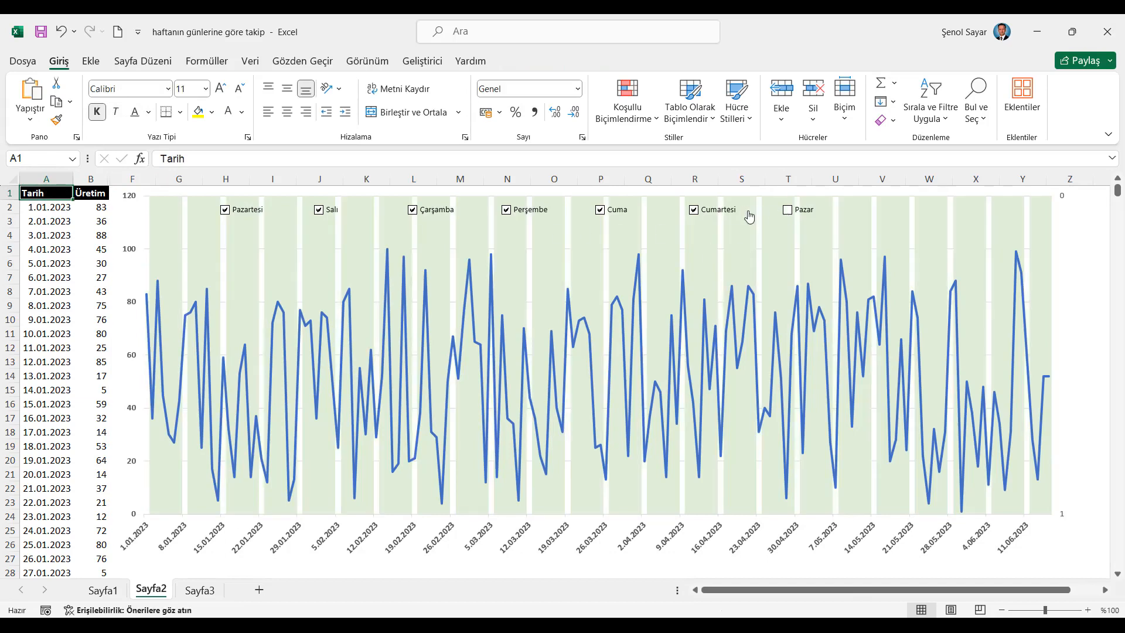
pyautogui.click(697, 215)
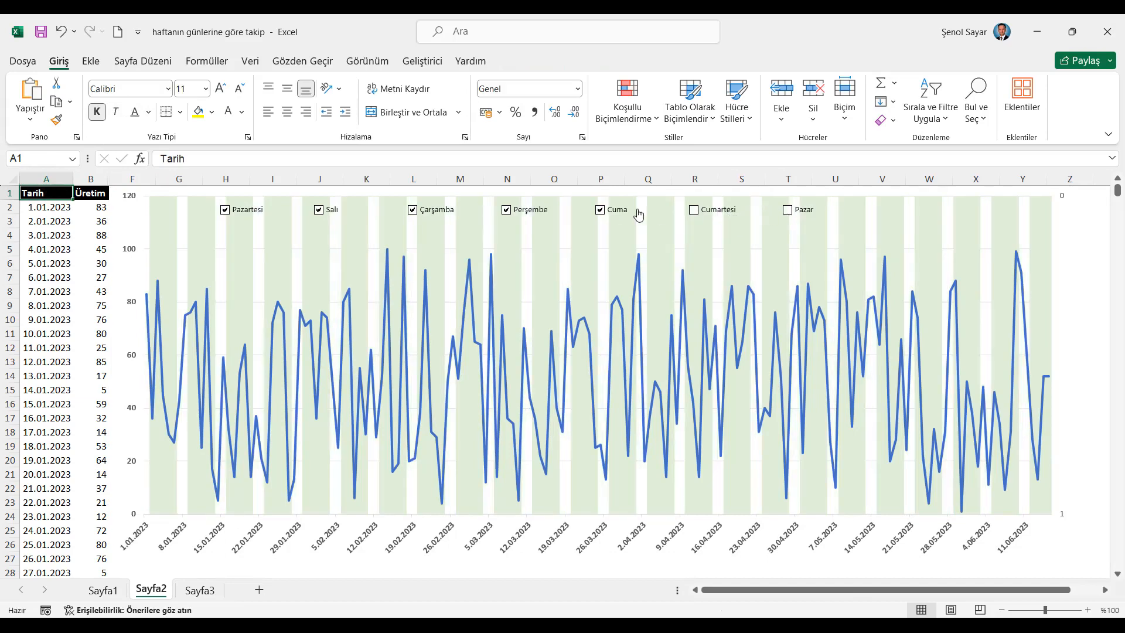
pyautogui.click(600, 210)
pyautogui.click(506, 210)
pyautogui.click(413, 210)
pyautogui.click(320, 211)
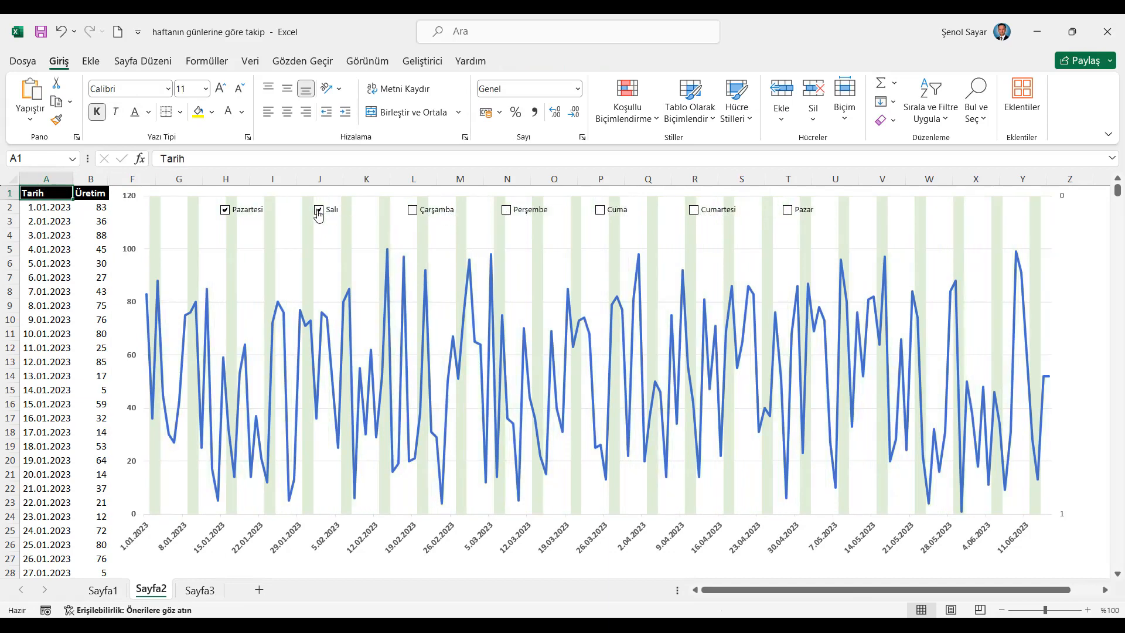
pyautogui.click(226, 210)
# Tick the weekday check boxes again one by one, from Pazartesi to Pazar
pyautogui.click(225, 209)
pyautogui.click(319, 210)
pyautogui.click(413, 209)
pyautogui.click(506, 209)
pyautogui.click(601, 211)
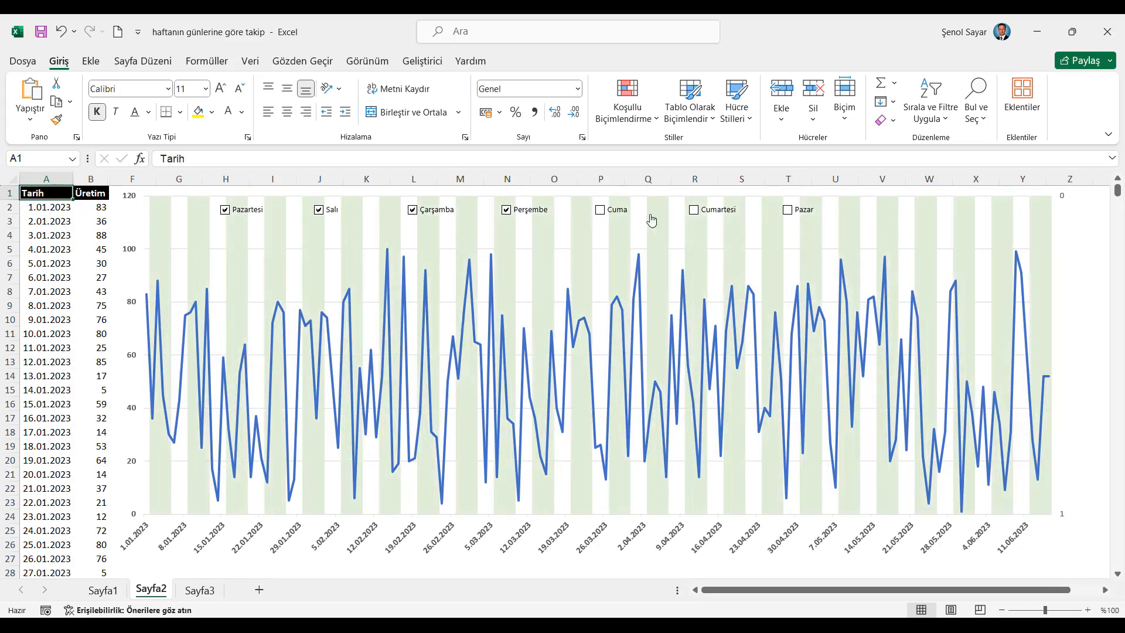
pyautogui.click(694, 211)
pyautogui.click(791, 212)
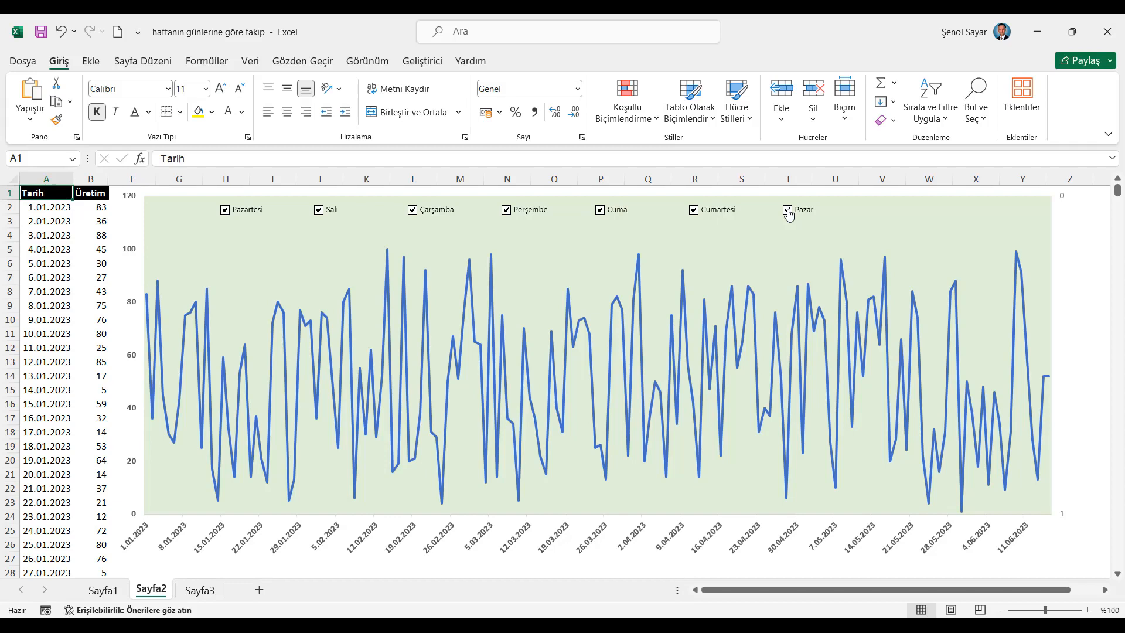
# Minimize the Excel window to reveal the YouTube channel page in the browser
pyautogui.click(1037, 30)
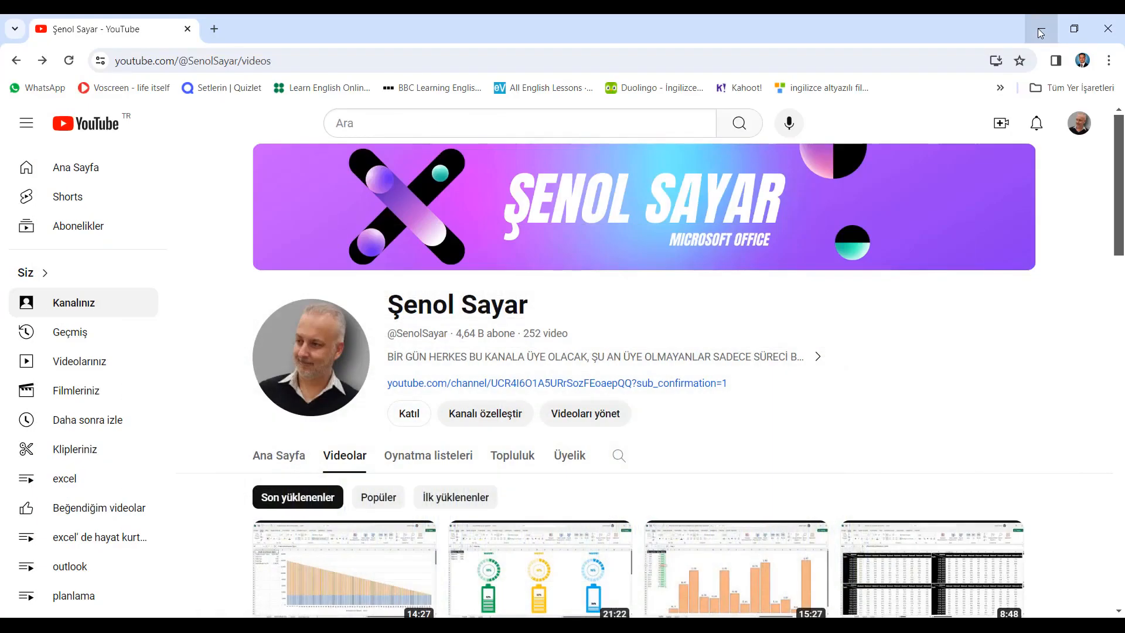